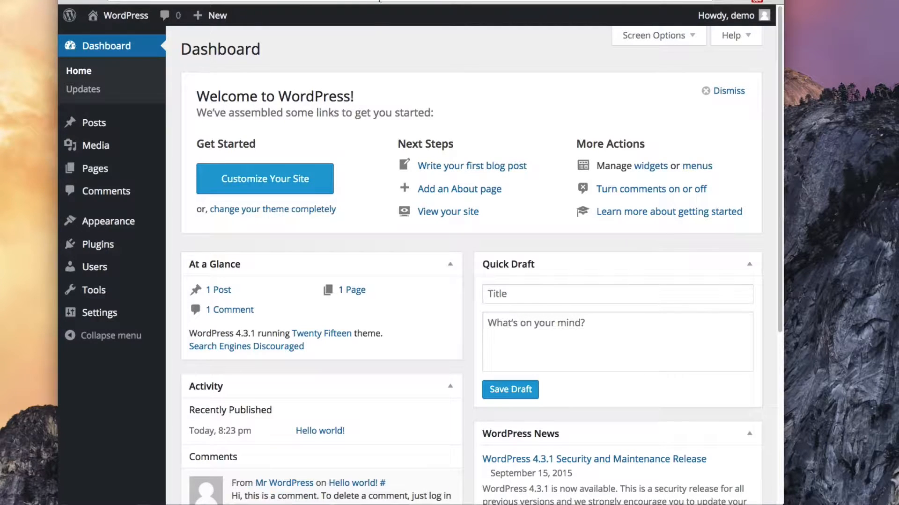
Go to the Plugins > Add New page
{"action": "mouse_move", "coordinate": [93, 249]}
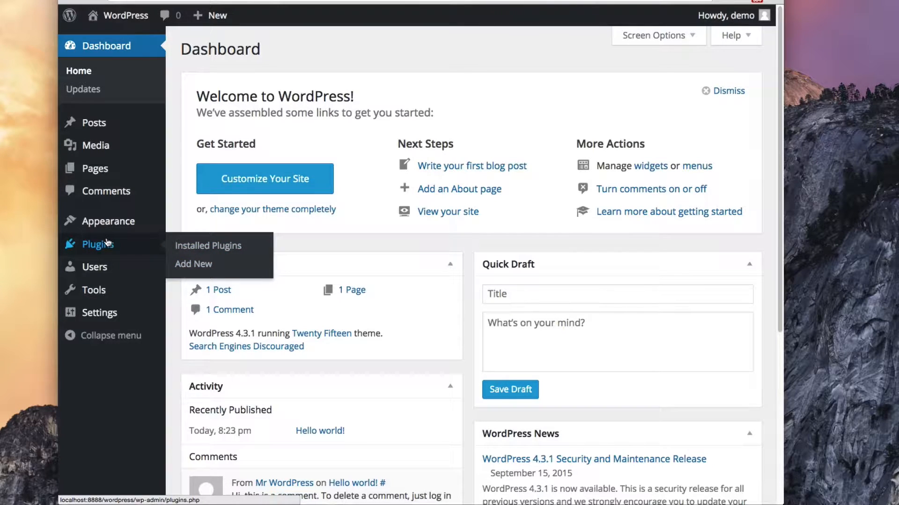
{"action": "left_click", "coordinate": [107, 243]}
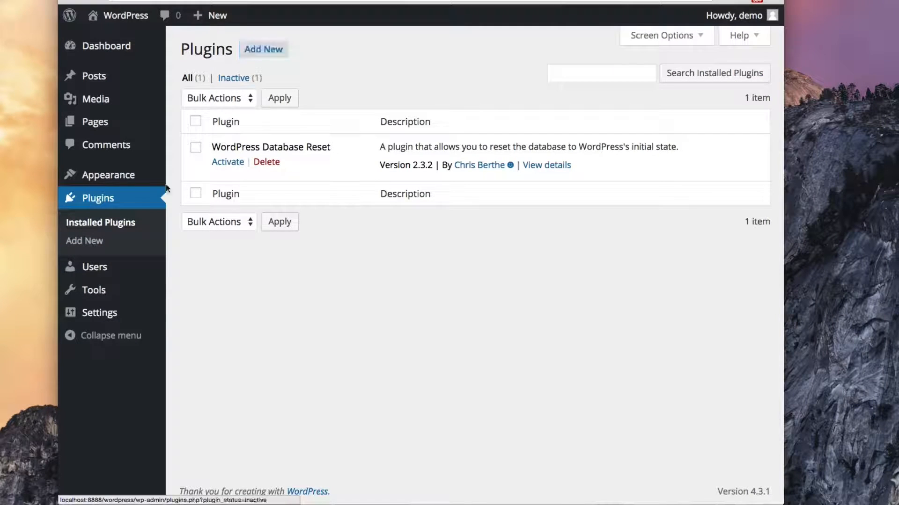
{"action": "left_click", "coordinate": [273, 52]}
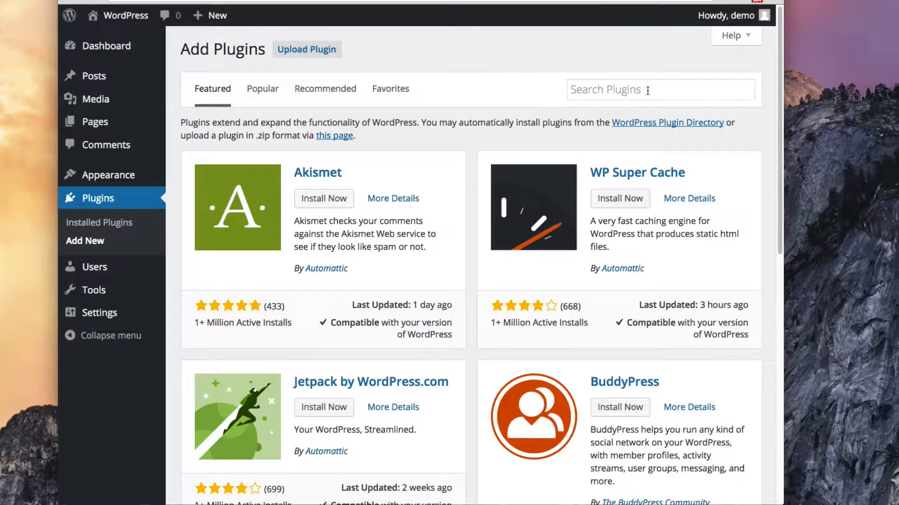
Search the plugin directory for 'ithemes' and open the iThemes Security details
{"action": "left_click", "coordinate": [647, 90]}
{"action": "type", "text": "ithemes"}
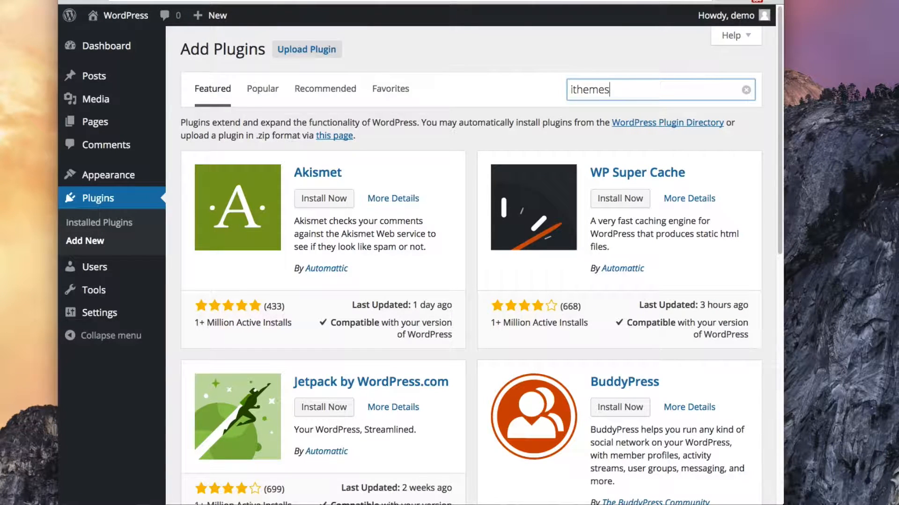
{"action": "key", "text": "Return"}
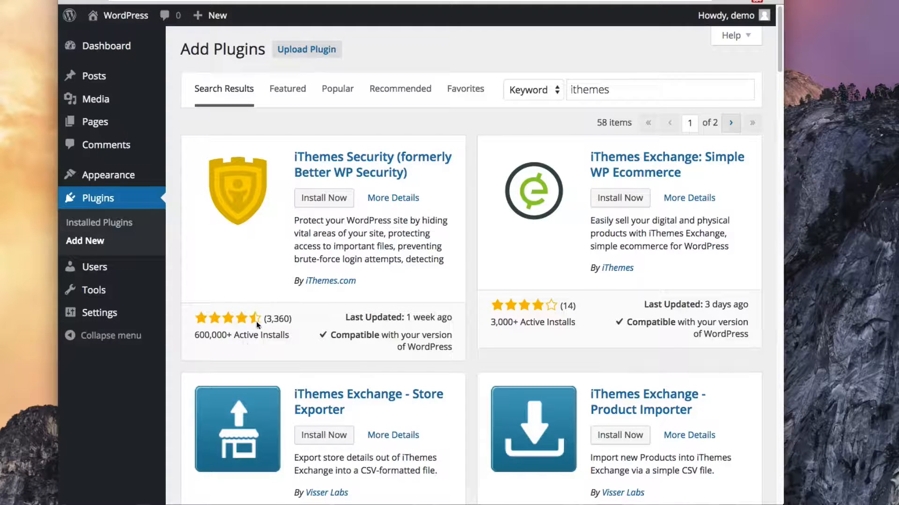
{"action": "mouse_move", "coordinate": [257, 326]}
{"action": "left_click", "coordinate": [389, 200]}
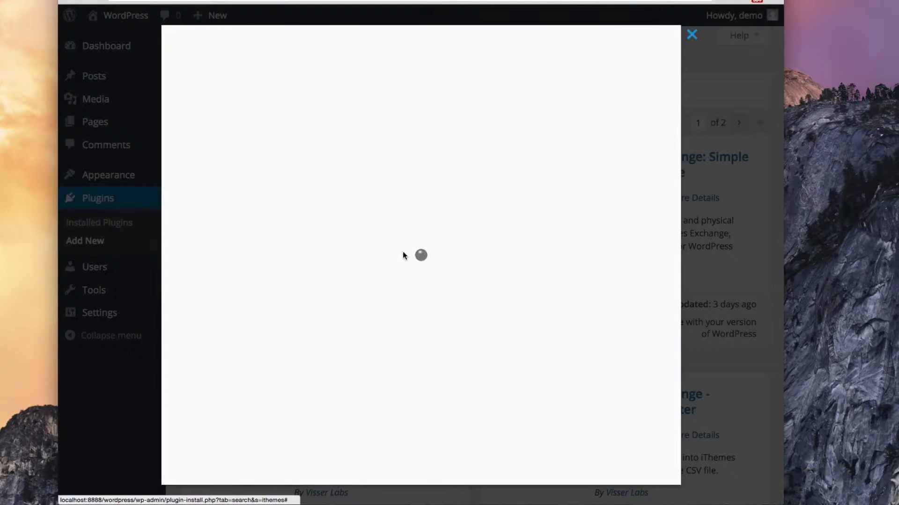
Scroll through the iThemes Security description in the details window
{"action": "scroll", "coordinate": [366, 277], "scroll_direction": "down", "scroll_amount": 5}
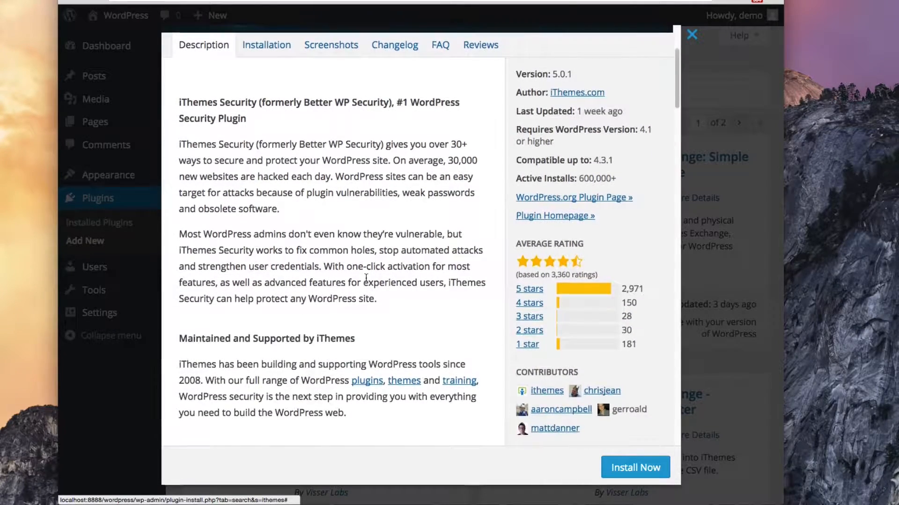
{"action": "scroll", "coordinate": [366, 277], "scroll_direction": "down", "scroll_amount": 4}
{"action": "scroll", "coordinate": [366, 278], "scroll_direction": "down", "scroll_amount": 2}
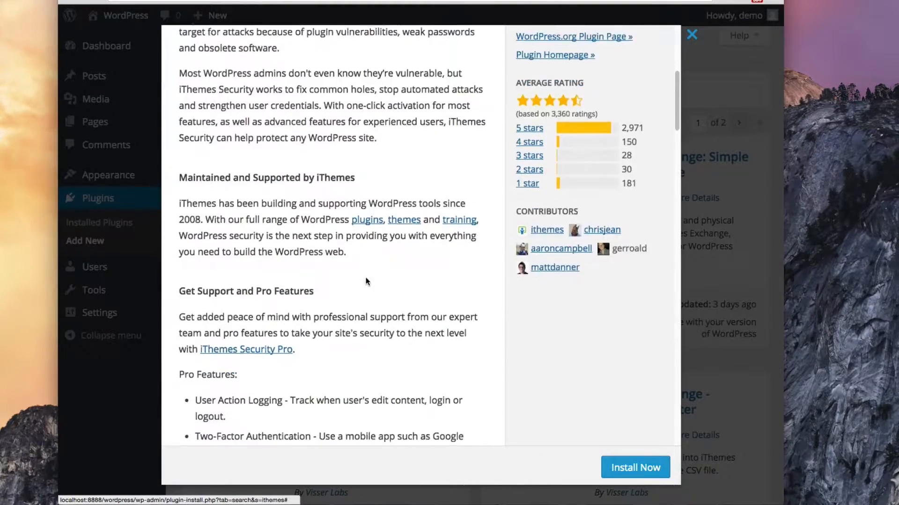
{"action": "scroll", "coordinate": [366, 280], "scroll_direction": "down", "scroll_amount": 6}
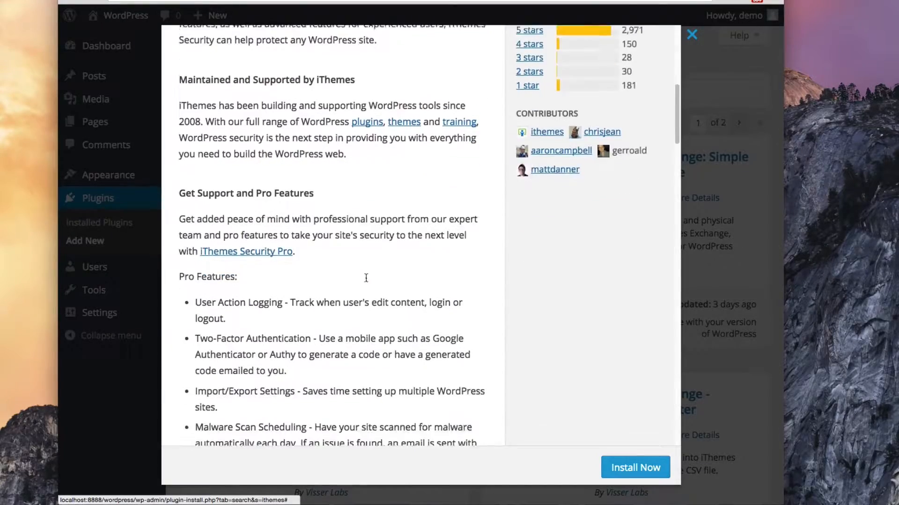
{"action": "scroll", "coordinate": [366, 278], "scroll_direction": "down", "scroll_amount": 4}
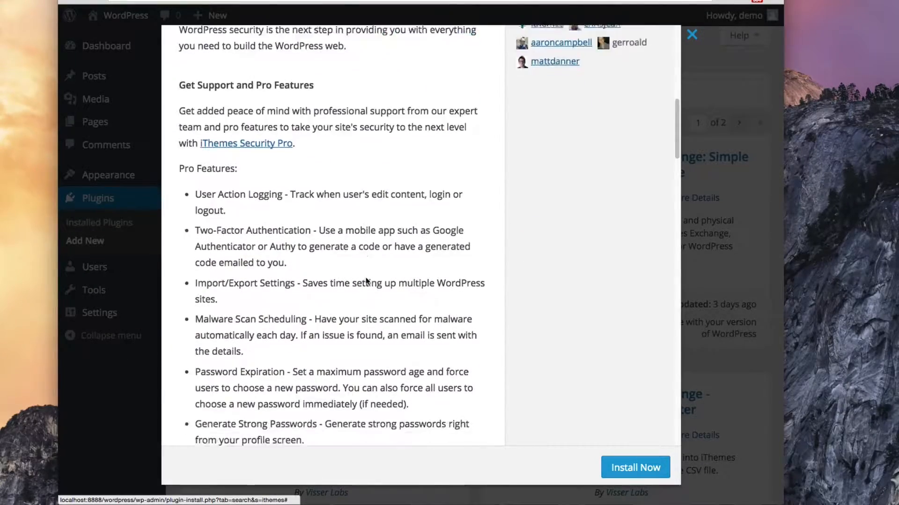
{"action": "scroll", "coordinate": [366, 279], "scroll_direction": "up", "scroll_amount": 15}
{"action": "scroll", "coordinate": [366, 278], "scroll_direction": "up", "scroll_amount": 5}
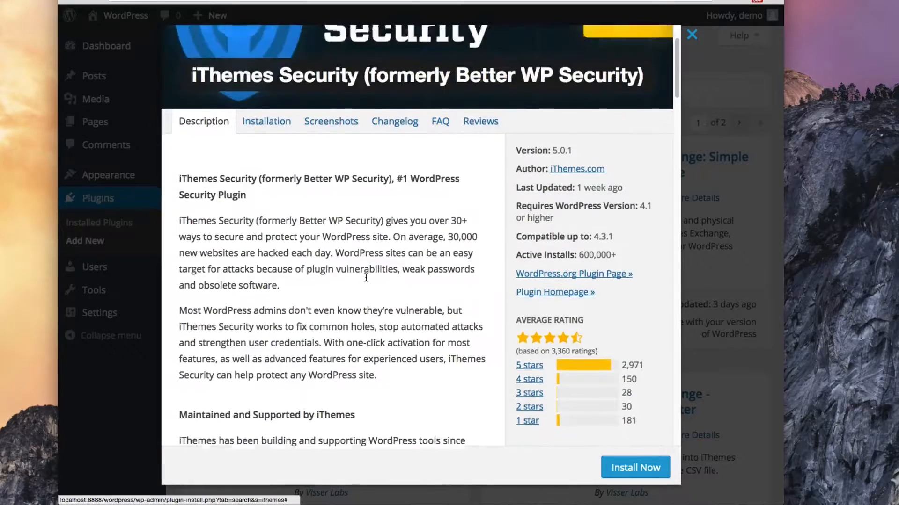
Review the Installation, Screenshots, Changelog, FAQ and Reviews tabs, then install iThemes Security 5.0.1
{"action": "left_click", "coordinate": [265, 185]}
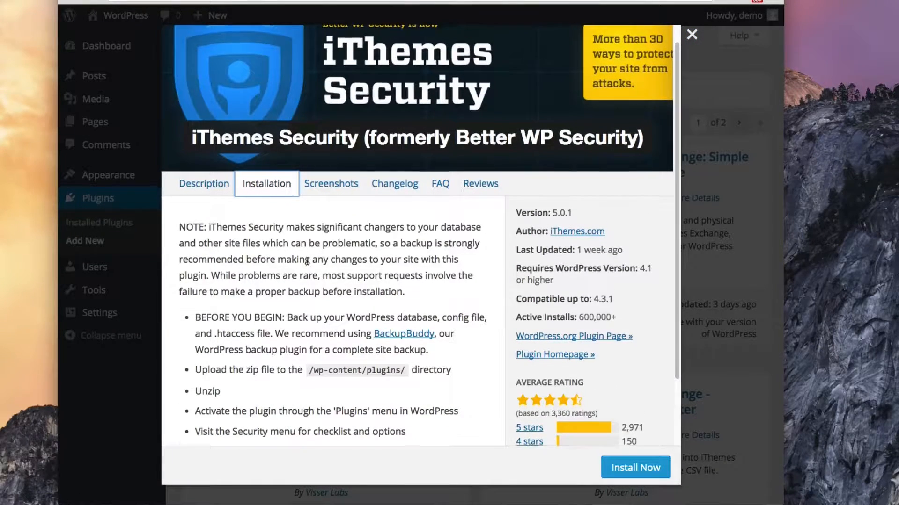
{"action": "scroll", "coordinate": [311, 243], "scroll_direction": "down", "scroll_amount": 1}
{"action": "left_click", "coordinate": [333, 172]}
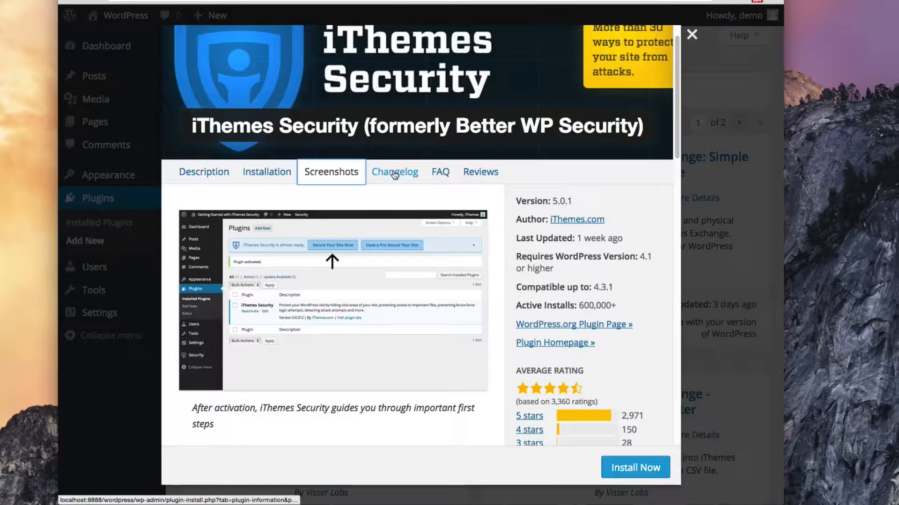
{"action": "left_click", "coordinate": [394, 173]}
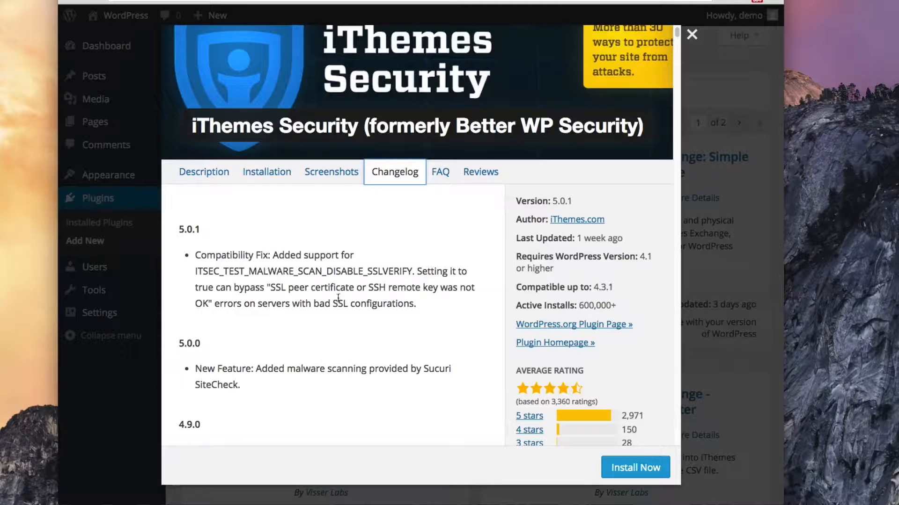
{"action": "left_click", "coordinate": [439, 174]}
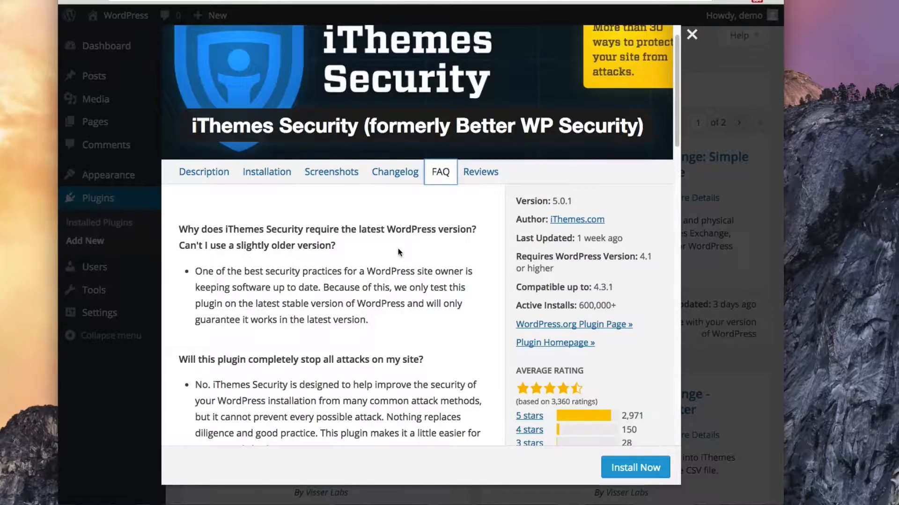
{"action": "scroll", "coordinate": [398, 248], "scroll_direction": "down", "scroll_amount": 2}
{"action": "scroll", "coordinate": [398, 249], "scroll_direction": "down", "scroll_amount": 5}
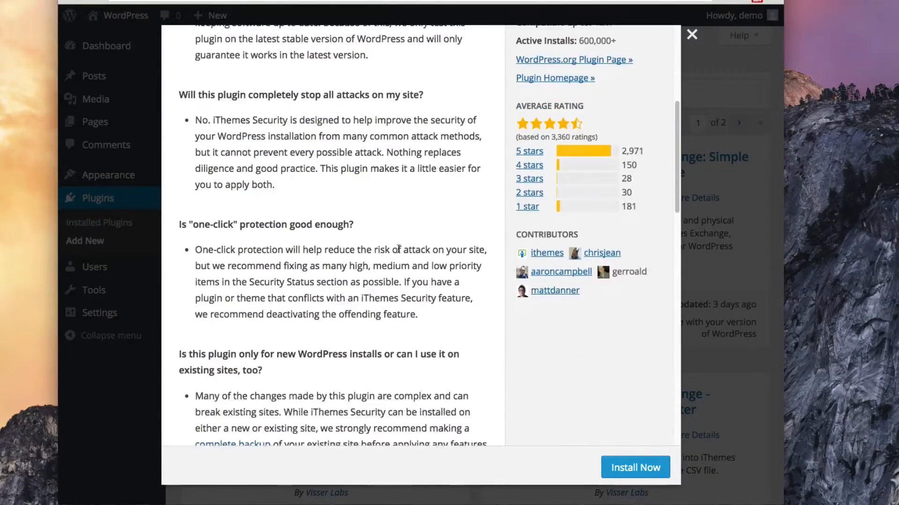
{"action": "scroll", "coordinate": [399, 250], "scroll_direction": "up", "scroll_amount": 7}
{"action": "left_click", "coordinate": [483, 207]}
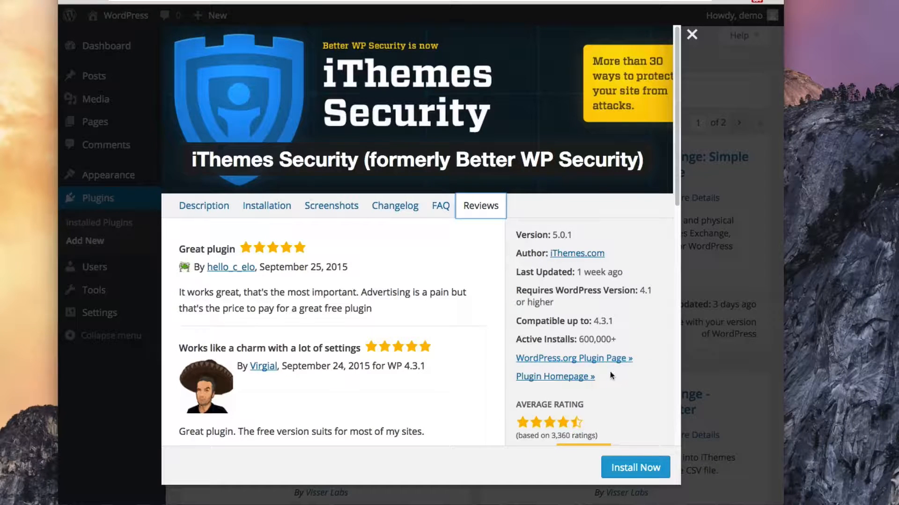
{"action": "left_click", "coordinate": [639, 466]}
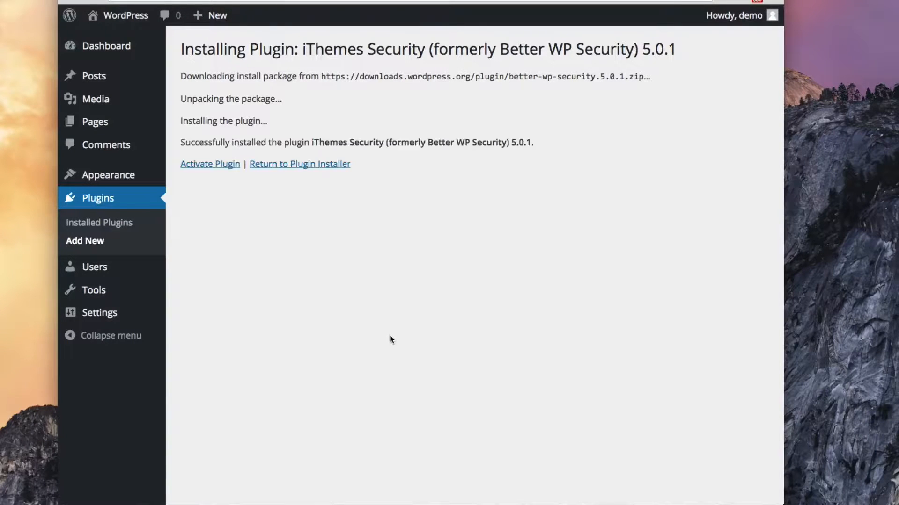
Activate iThemes Security and reveal its new Security sidebar menu
{"action": "left_click", "coordinate": [187, 164]}
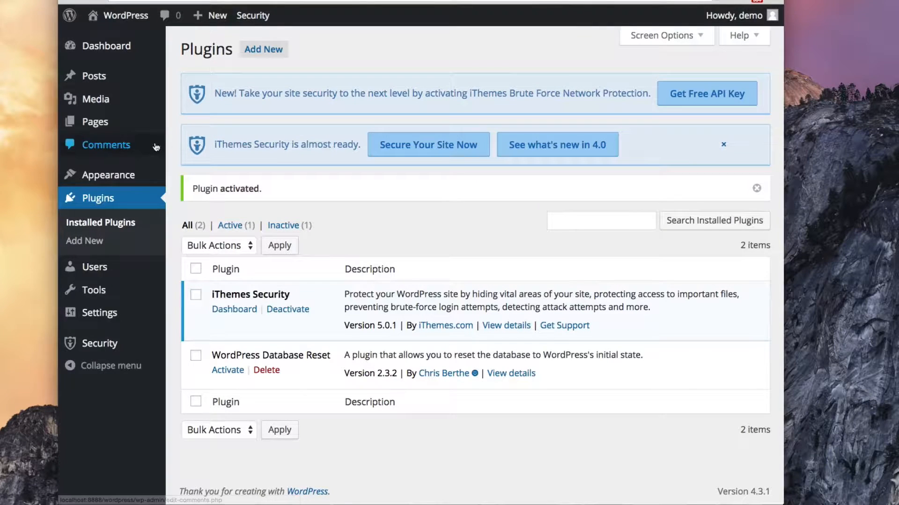
{"action": "mouse_move", "coordinate": [97, 347]}
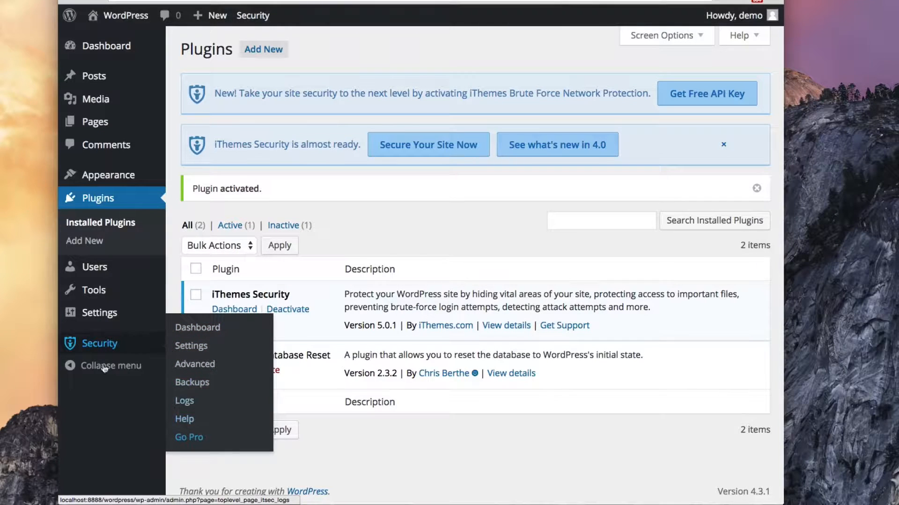
Open the iThemes Security Dashboard from the Security sidebar item
{"action": "left_click", "coordinate": [98, 344]}
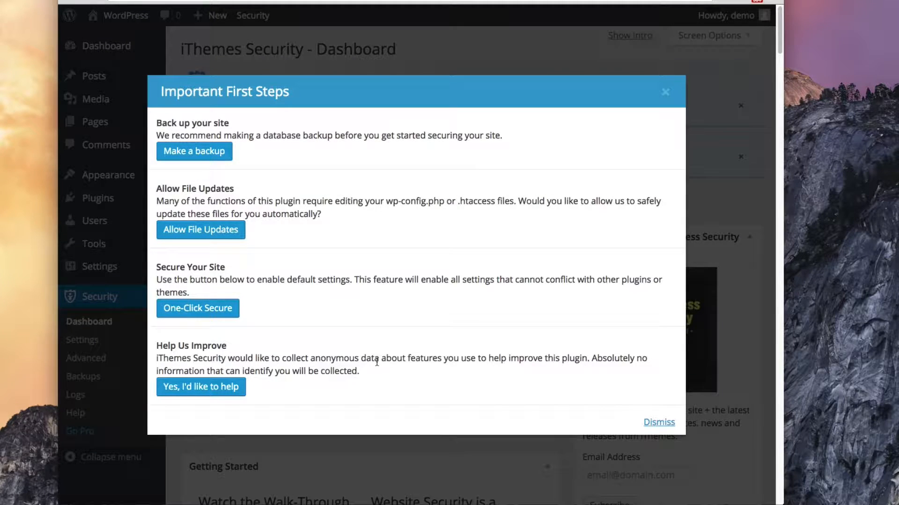
Apply One-Click Secure, allow file updates, and dismiss the Important First Steps dialog
{"action": "left_click", "coordinate": [195, 310]}
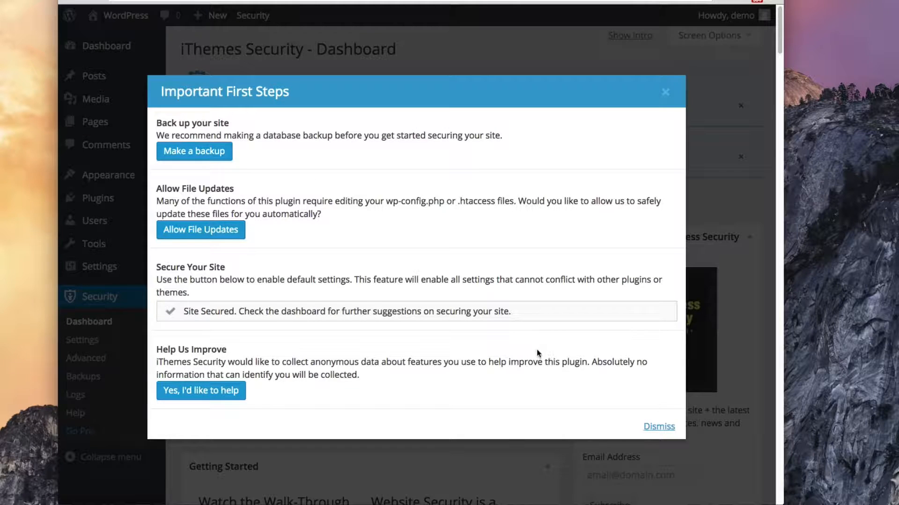
{"action": "left_click", "coordinate": [197, 229]}
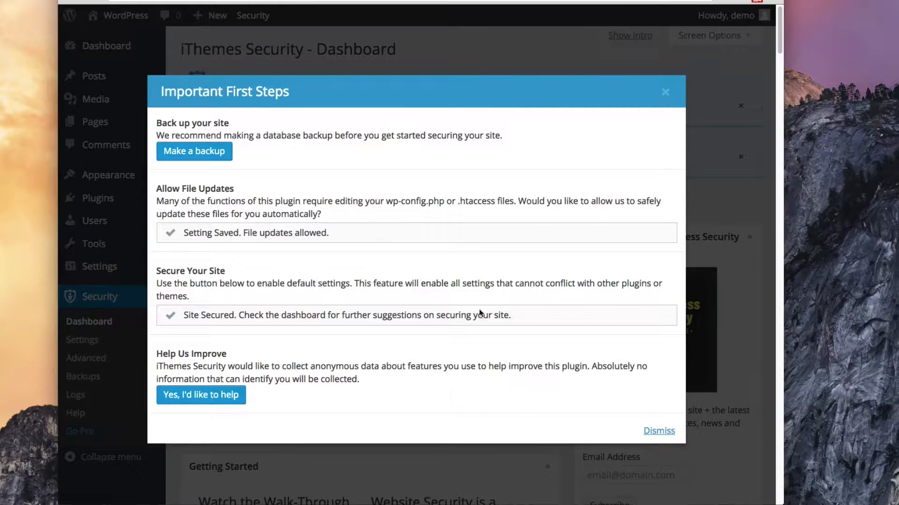
{"action": "left_click", "coordinate": [656, 428]}
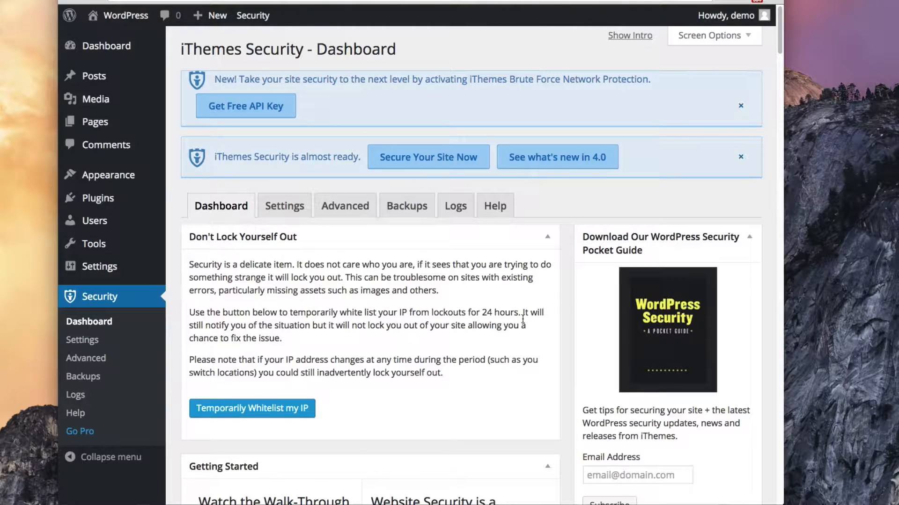
{"action": "scroll", "coordinate": [468, 321], "scroll_direction": "down", "scroll_amount": 2}
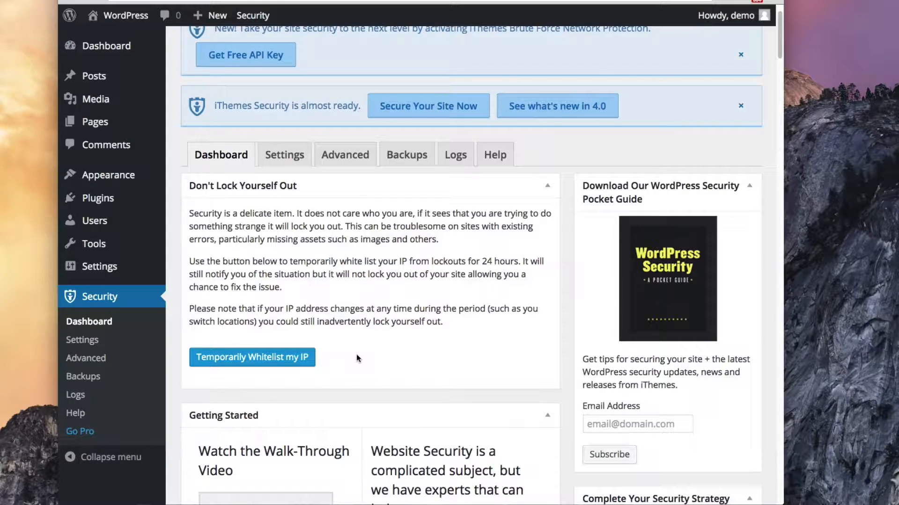
{"action": "scroll", "coordinate": [357, 358], "scroll_direction": "down", "scroll_amount": 5}
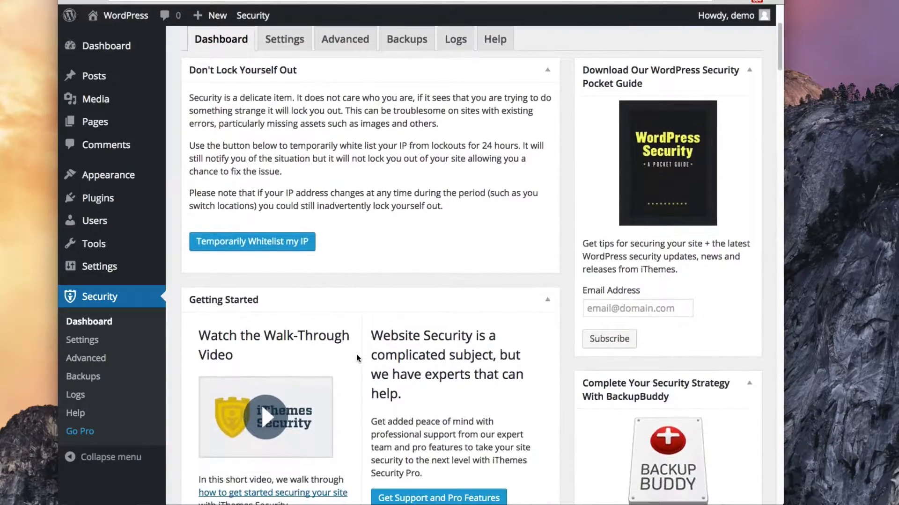
{"action": "scroll", "coordinate": [445, 336], "scroll_direction": "down", "scroll_amount": 4}
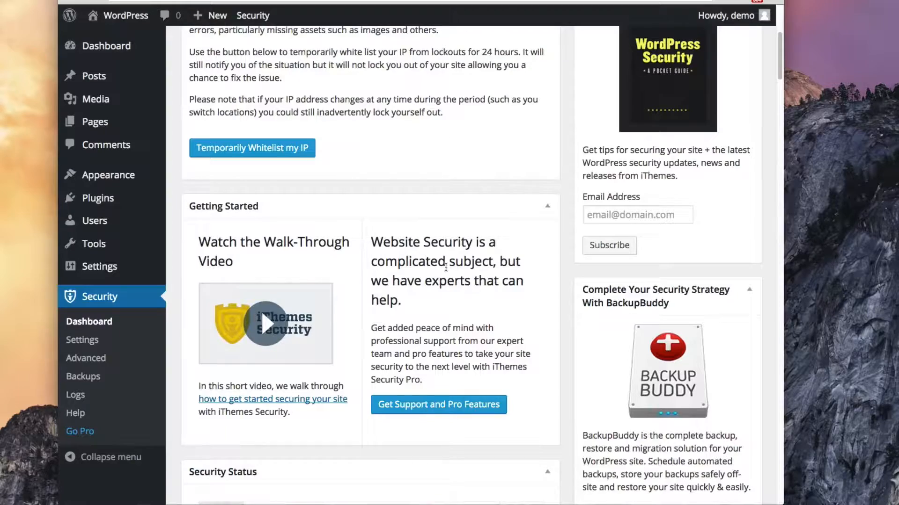
{"action": "scroll", "coordinate": [445, 267], "scroll_direction": "down", "scroll_amount": 4}
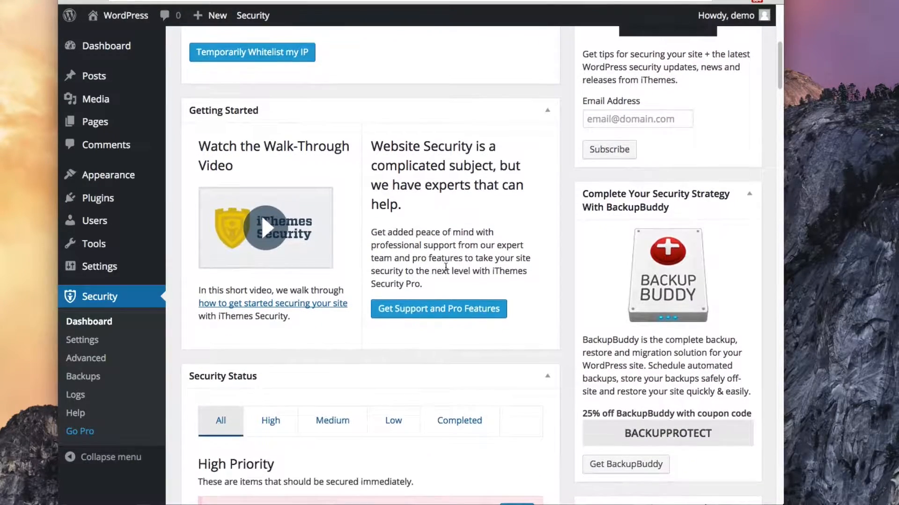
{"action": "scroll", "coordinate": [446, 266], "scroll_direction": "down", "scroll_amount": 5}
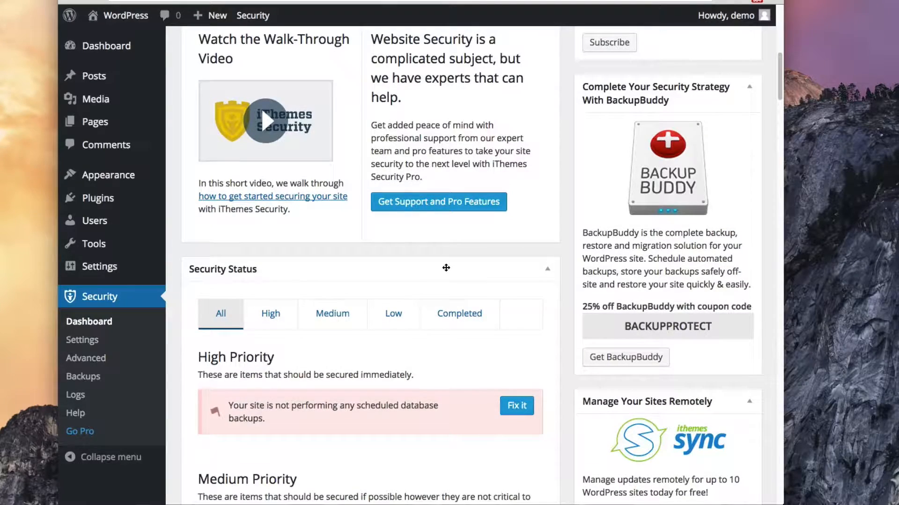
{"action": "scroll", "coordinate": [446, 268], "scroll_direction": "down", "scroll_amount": 4}
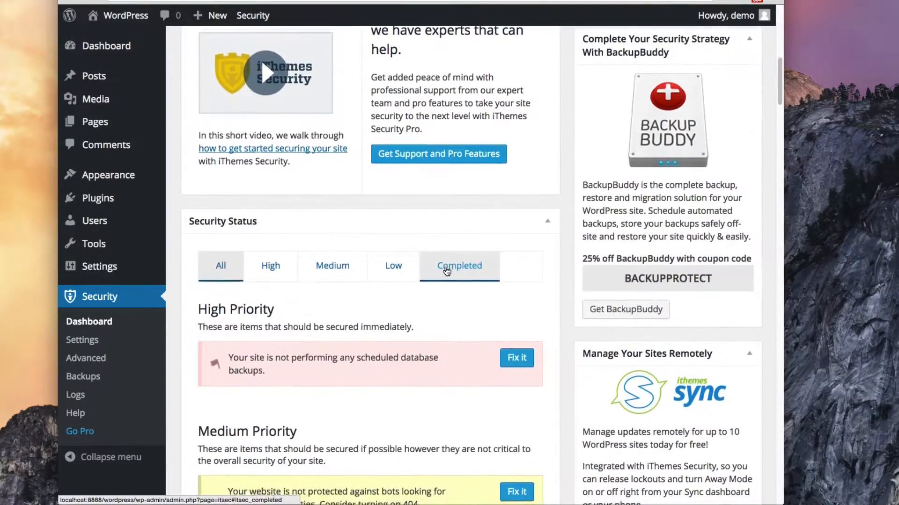
{"action": "scroll", "coordinate": [447, 271], "scroll_direction": "down", "scroll_amount": 3}
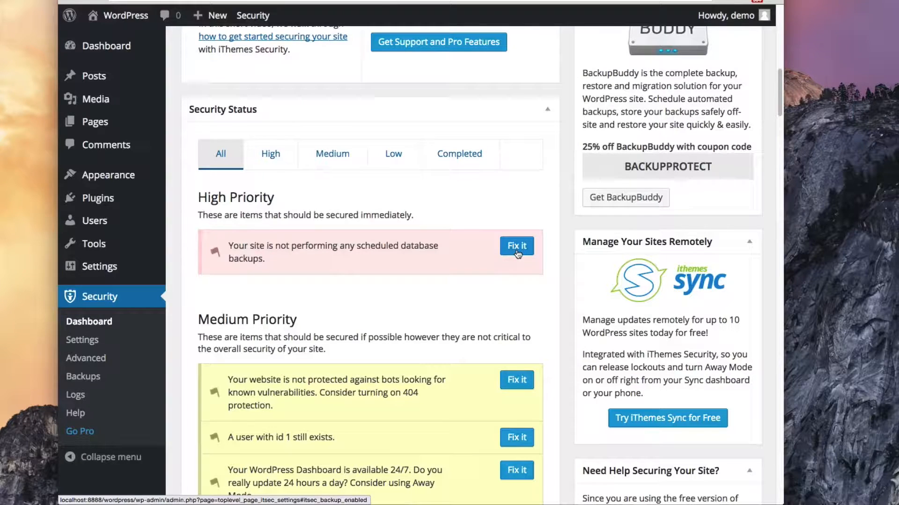
{"action": "scroll", "coordinate": [430, 292], "scroll_direction": "down", "scroll_amount": 1}
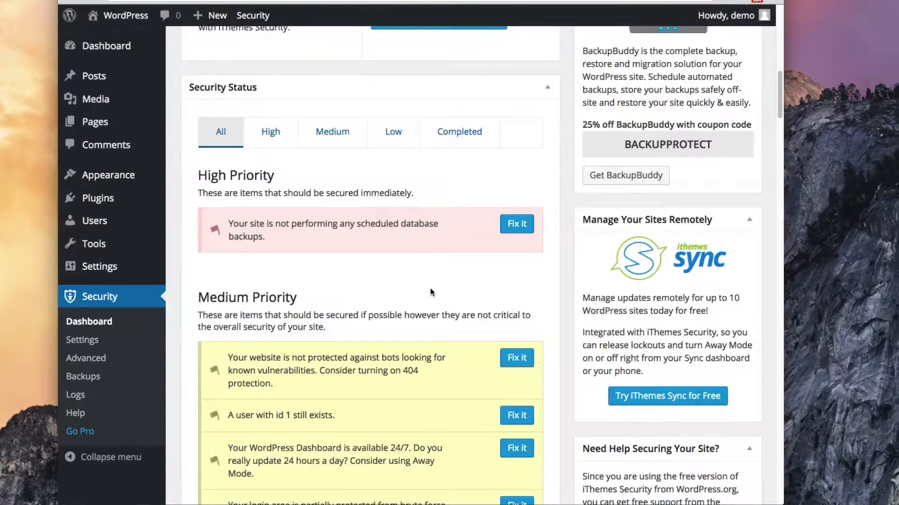
{"action": "scroll", "coordinate": [430, 293], "scroll_direction": "down", "scroll_amount": 1}
{"action": "scroll", "coordinate": [430, 292], "scroll_direction": "down", "scroll_amount": 5}
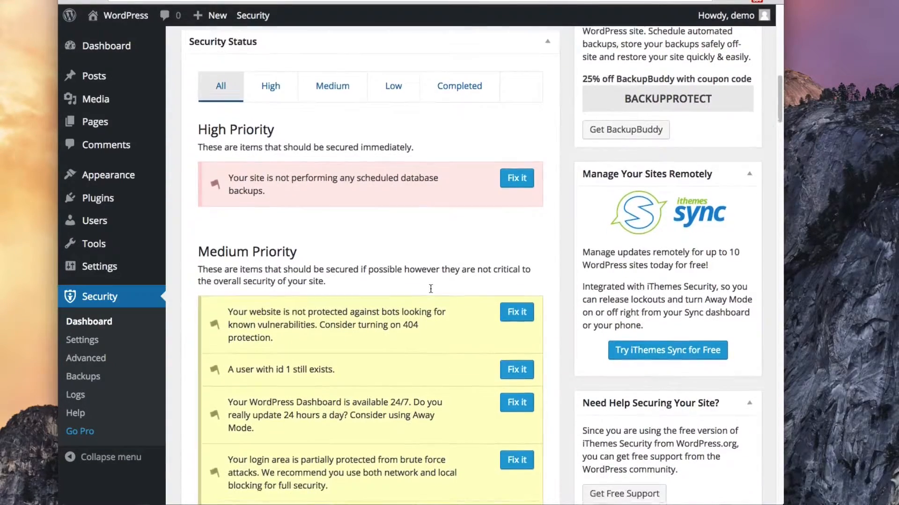
{"action": "scroll", "coordinate": [430, 289], "scroll_direction": "down", "scroll_amount": 2}
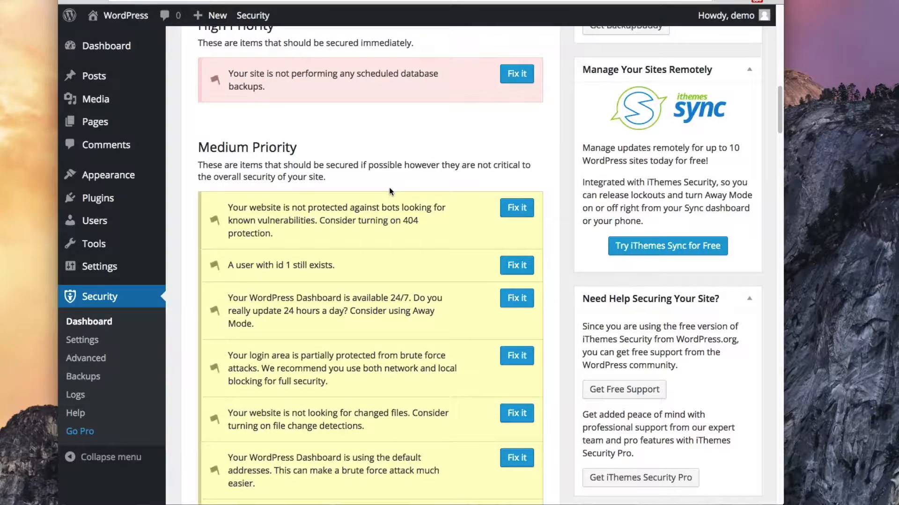
{"action": "scroll", "coordinate": [389, 191], "scroll_direction": "down", "scroll_amount": 3}
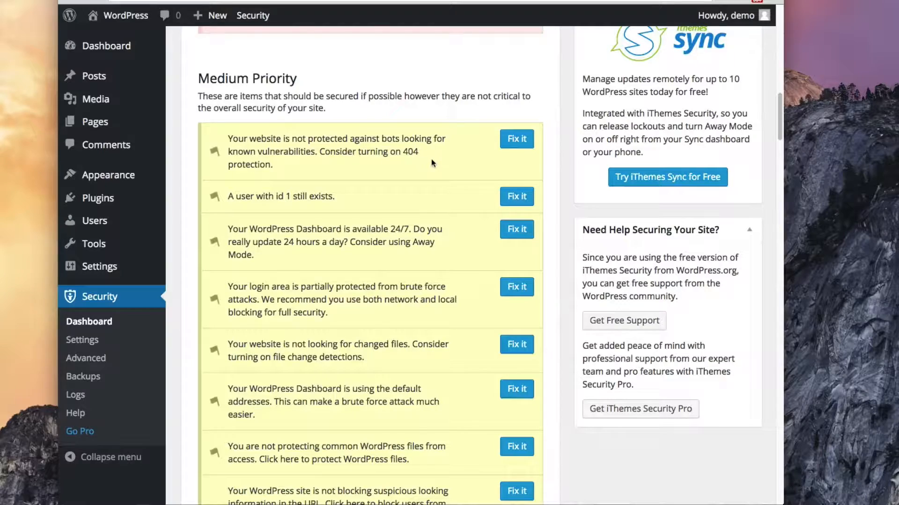
Enable 404 detection with the default 5-minute period and 20-error threshold, and save
{"action": "left_click", "coordinate": [520, 146]}
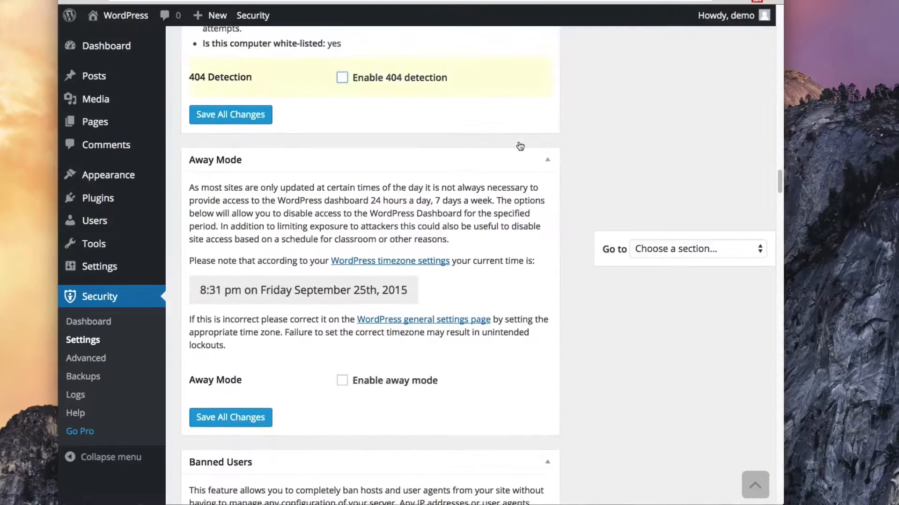
{"action": "left_click", "coordinate": [342, 78]}
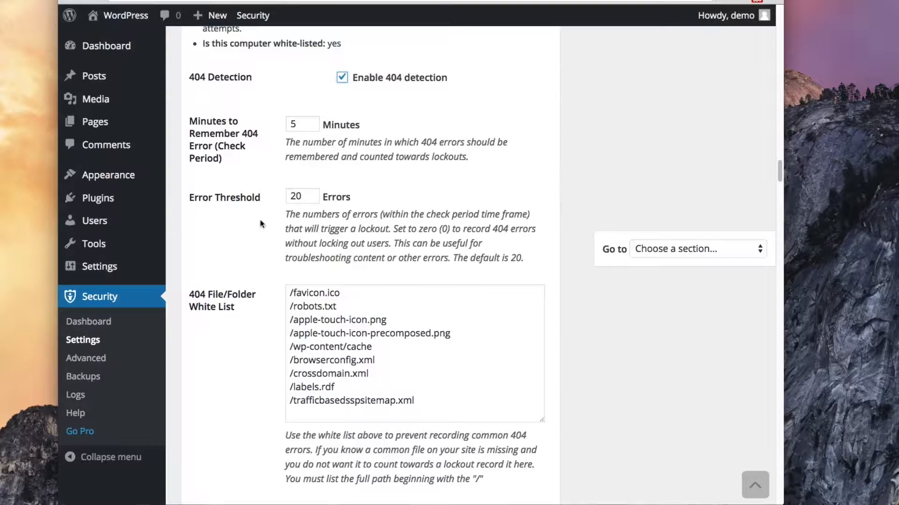
{"action": "scroll", "coordinate": [260, 240], "scroll_direction": "down", "scroll_amount": 5}
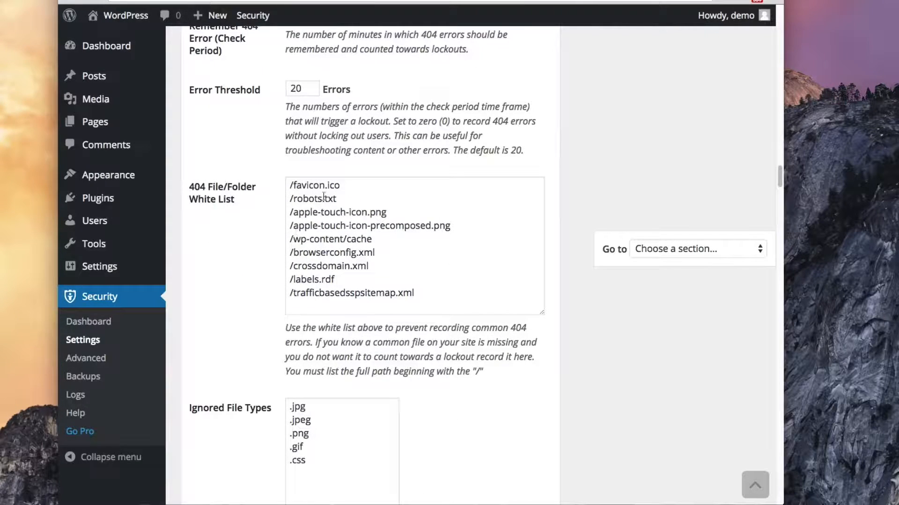
{"action": "scroll", "coordinate": [247, 294], "scroll_direction": "down", "scroll_amount": 5}
{"action": "scroll", "coordinate": [248, 294], "scroll_direction": "down", "scroll_amount": 1}
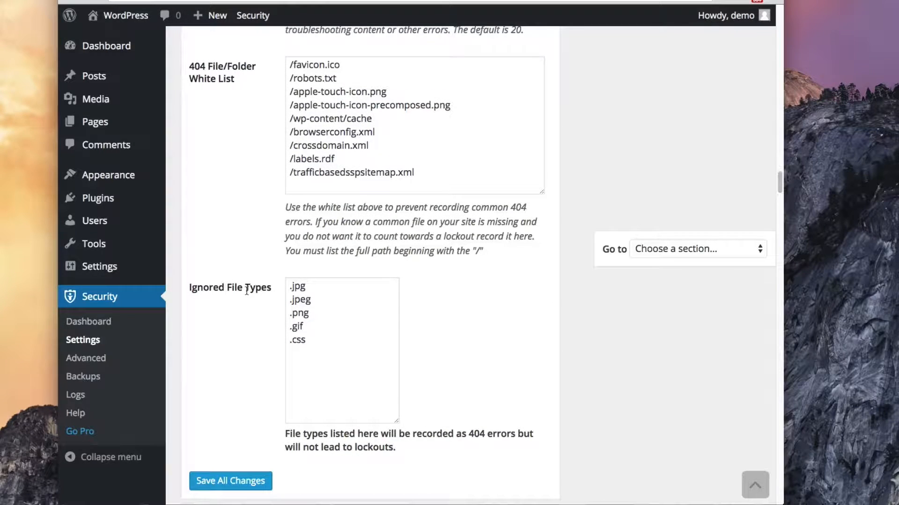
{"action": "left_click", "coordinate": [208, 481]}
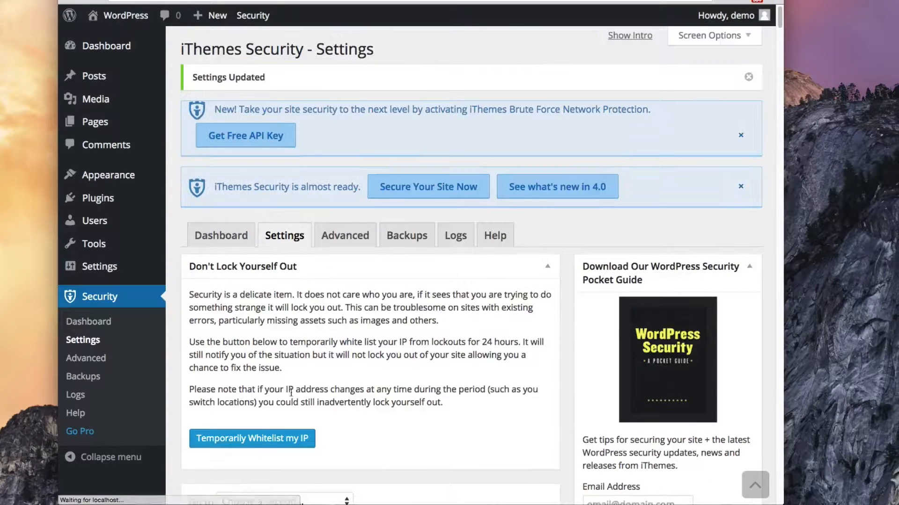
Return to the Security Dashboard and open the fix for the user ID 1 warning
{"action": "left_click", "coordinate": [114, 324]}
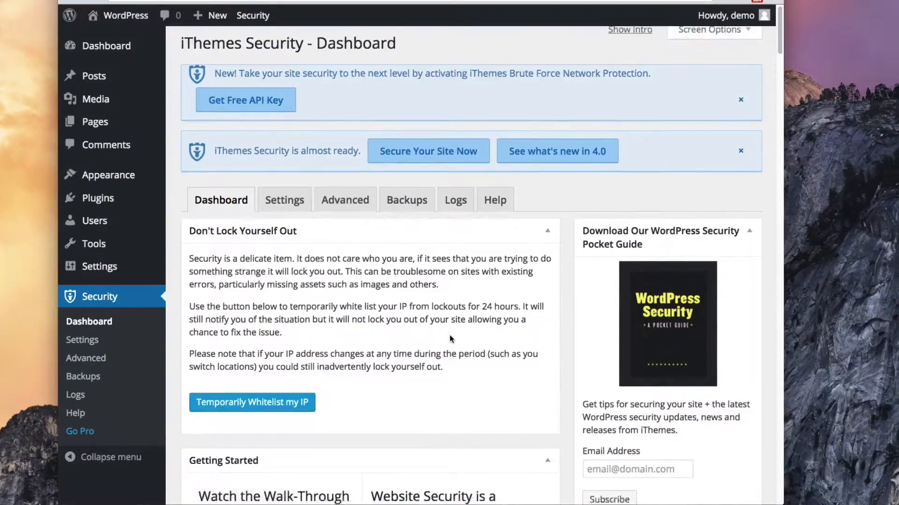
{"action": "scroll", "coordinate": [450, 335], "scroll_direction": "down", "scroll_amount": 7}
{"action": "scroll", "coordinate": [450, 335], "scroll_direction": "down", "scroll_amount": 10}
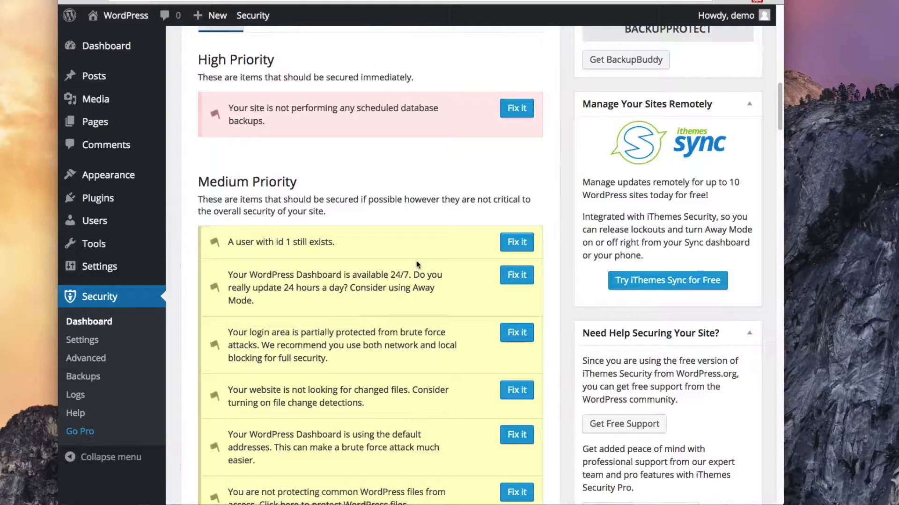
{"action": "left_click", "coordinate": [516, 242]}
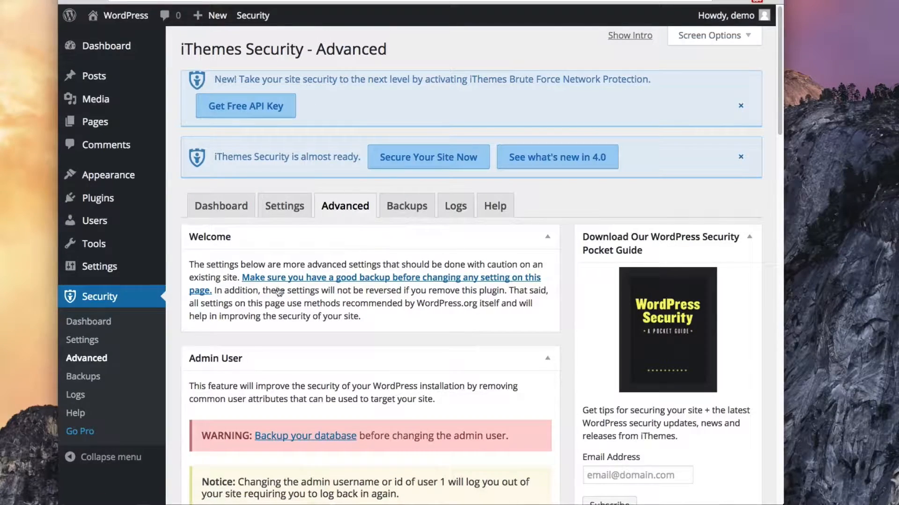
Enable Change Admin User and Change User ID 1 on the Advanced page, then save
{"action": "scroll", "coordinate": [279, 344], "scroll_direction": "down", "scroll_amount": 3}
{"action": "scroll", "coordinate": [279, 344], "scroll_direction": "down", "scroll_amount": 3}
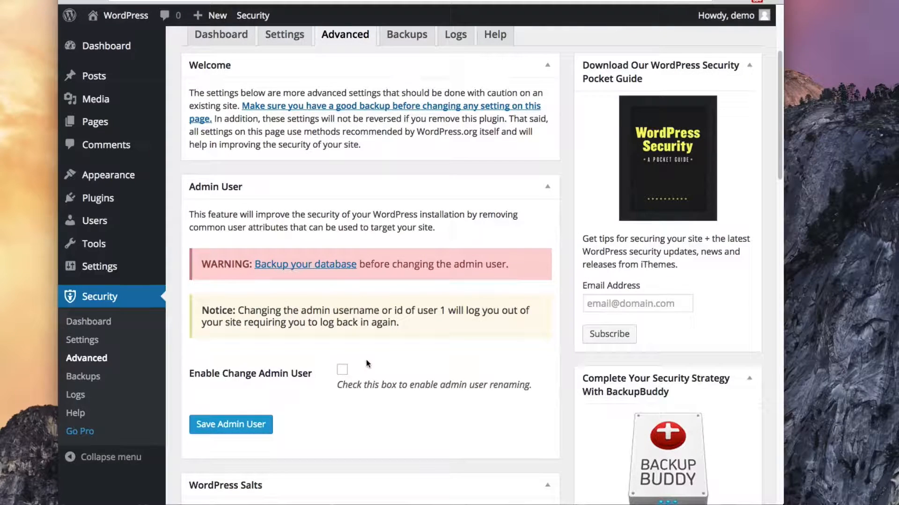
{"action": "left_click", "coordinate": [344, 370]}
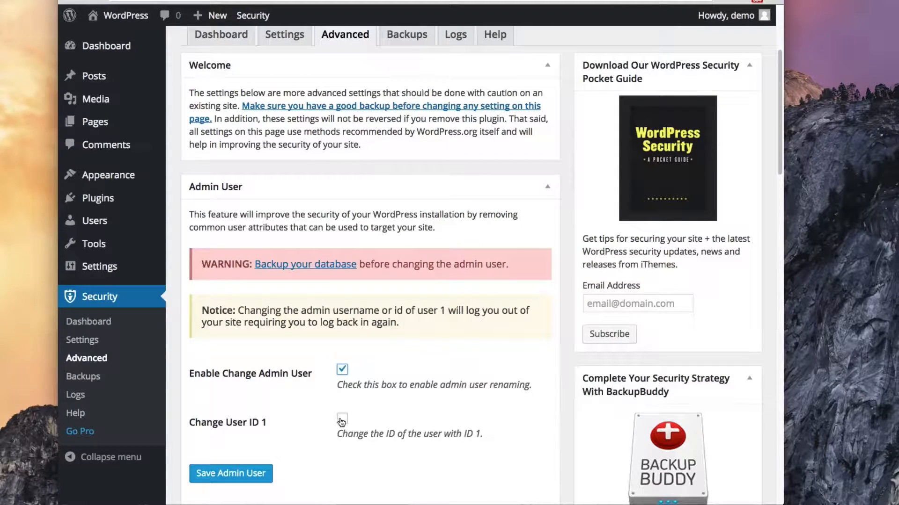
{"action": "left_click", "coordinate": [341, 420]}
{"action": "scroll", "coordinate": [392, 415], "scroll_direction": "down", "scroll_amount": 5}
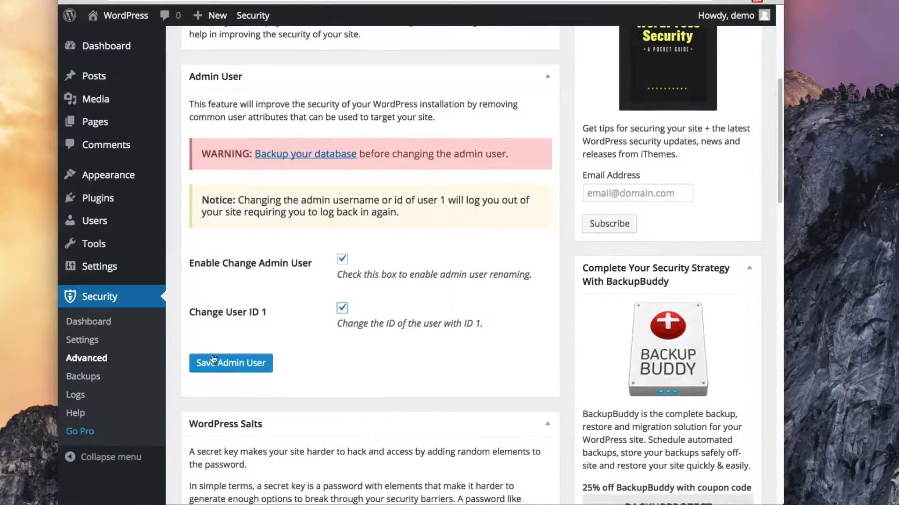
{"action": "left_click", "coordinate": [237, 363]}
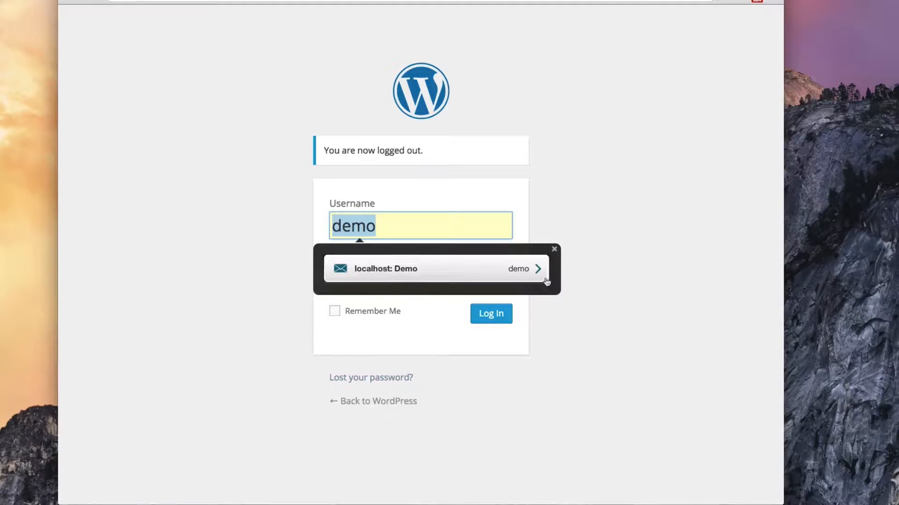
Dismiss the password manager prompt and log back in to WordPress
{"action": "left_click", "coordinate": [555, 250]}
{"action": "left_click", "coordinate": [482, 320]}
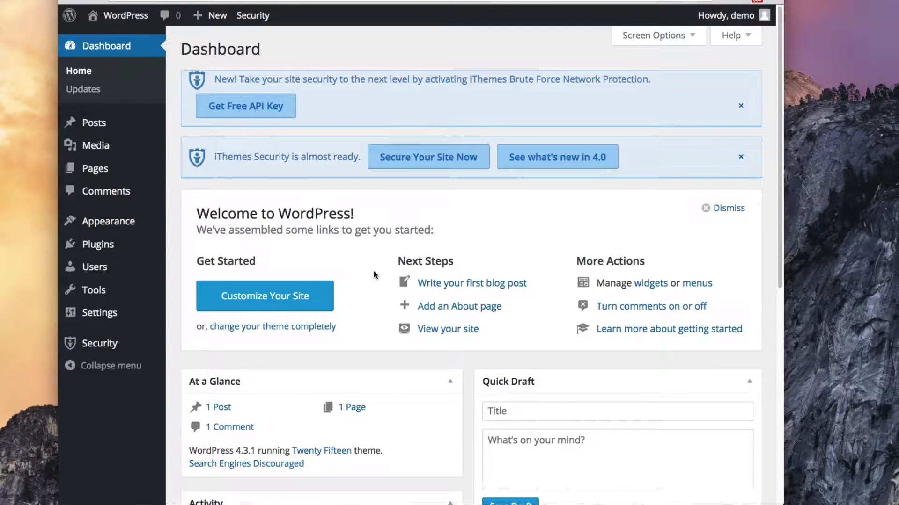
Confirm the user ID 1 warning is gone on the Security Dashboard and open the brute force fix
{"action": "mouse_move", "coordinate": [73, 345]}
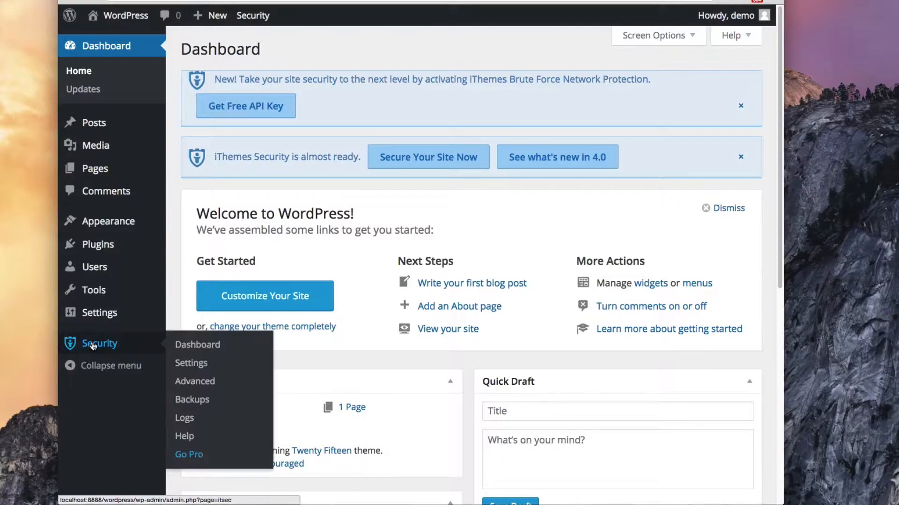
{"action": "left_click", "coordinate": [182, 347]}
{"action": "scroll", "coordinate": [387, 310], "scroll_direction": "down", "scroll_amount": 5}
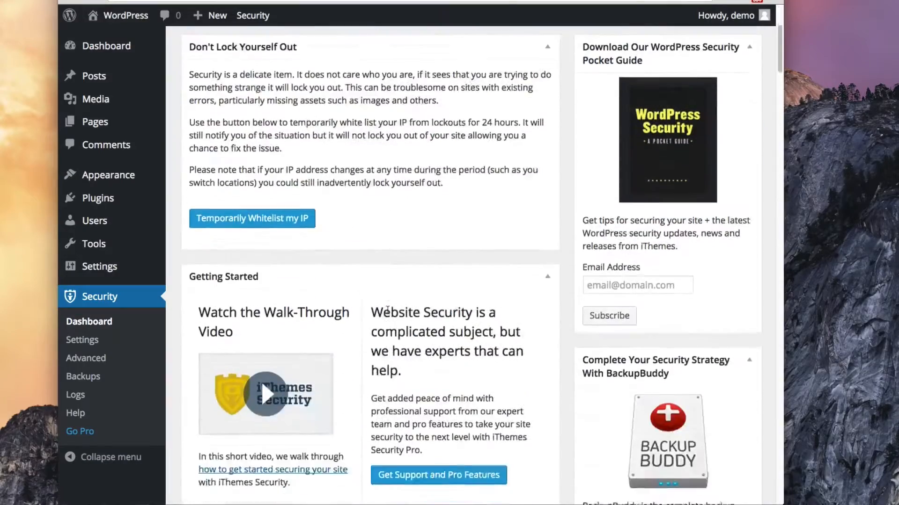
{"action": "scroll", "coordinate": [387, 310], "scroll_direction": "down", "scroll_amount": 9}
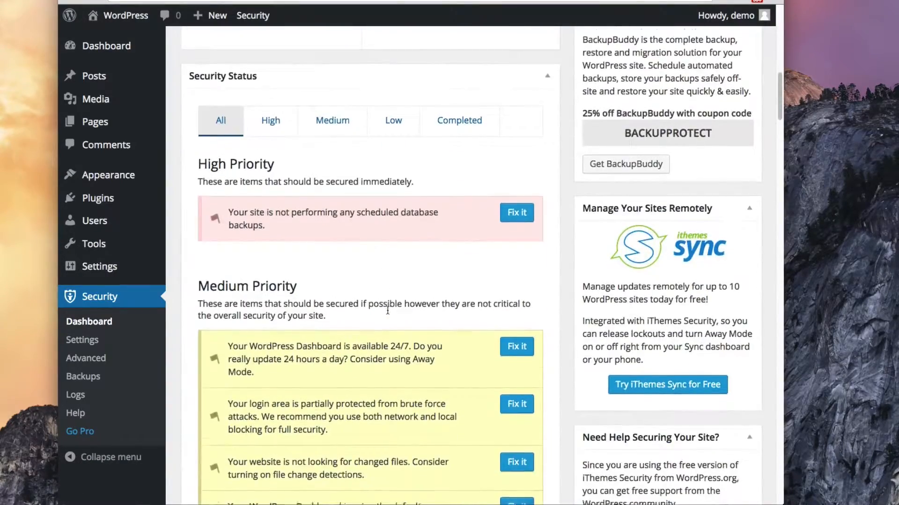
{"action": "scroll", "coordinate": [387, 310], "scroll_direction": "down", "scroll_amount": 2}
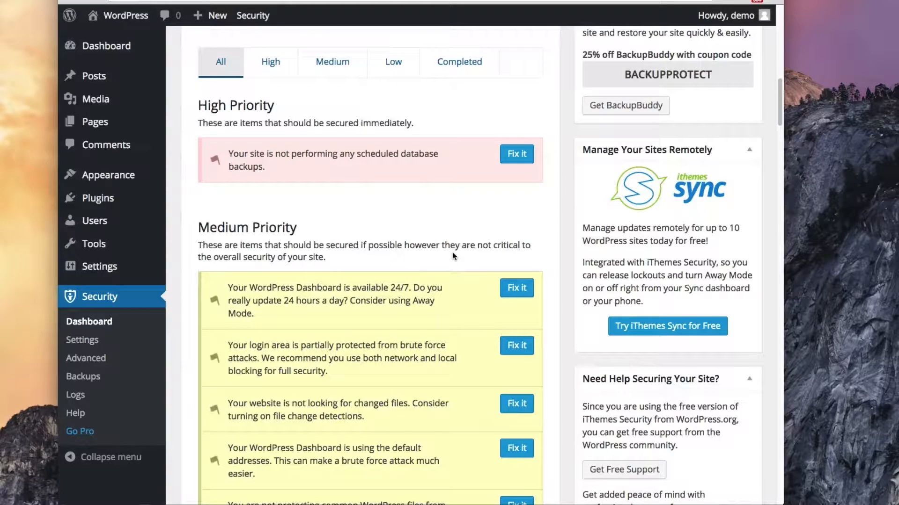
{"action": "scroll", "coordinate": [453, 256], "scroll_direction": "down", "scroll_amount": 3}
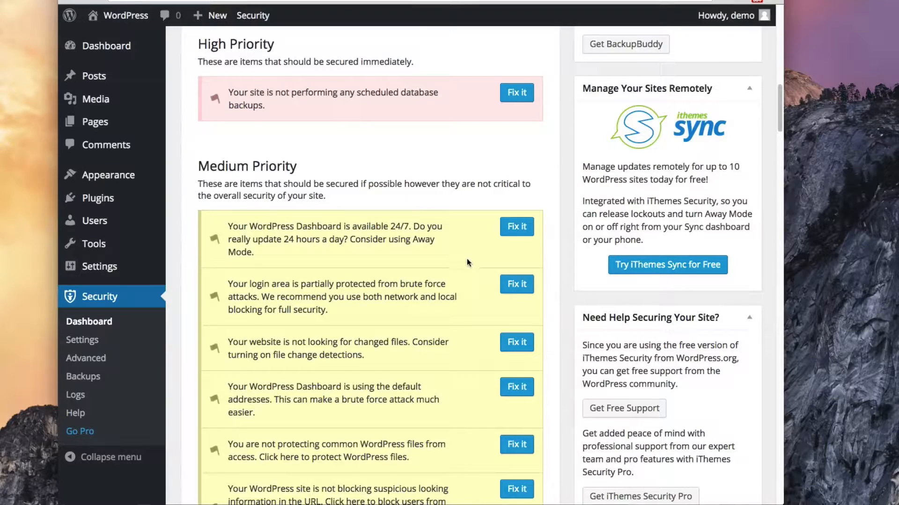
{"action": "scroll", "coordinate": [466, 259], "scroll_direction": "down", "scroll_amount": 2}
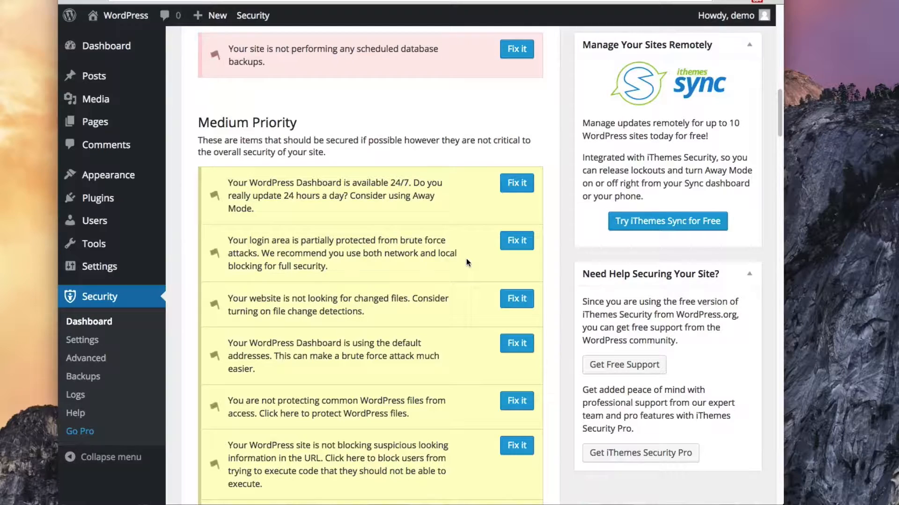
{"action": "scroll", "coordinate": [467, 261], "scroll_direction": "down", "scroll_amount": 2}
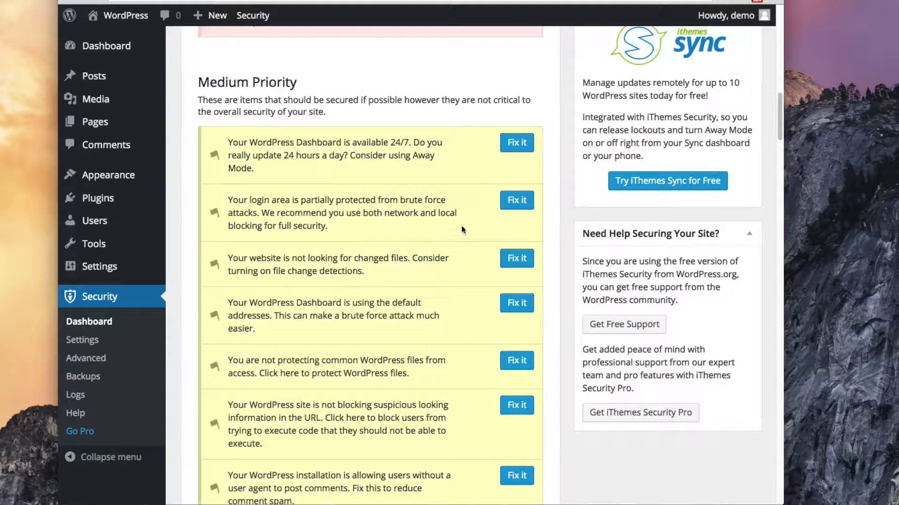
{"action": "left_click", "coordinate": [517, 202]}
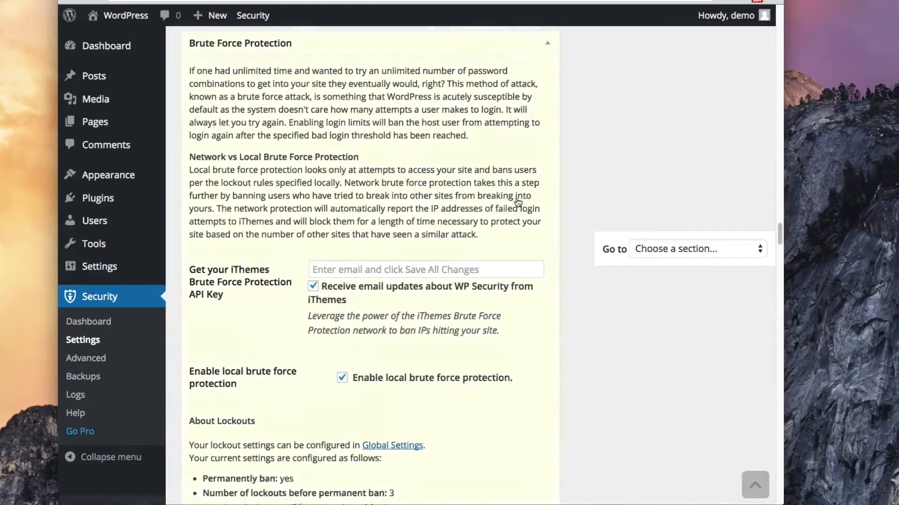
Enter your e-mail address in the field for getting the network protection API key
{"action": "left_click", "coordinate": [361, 280]}
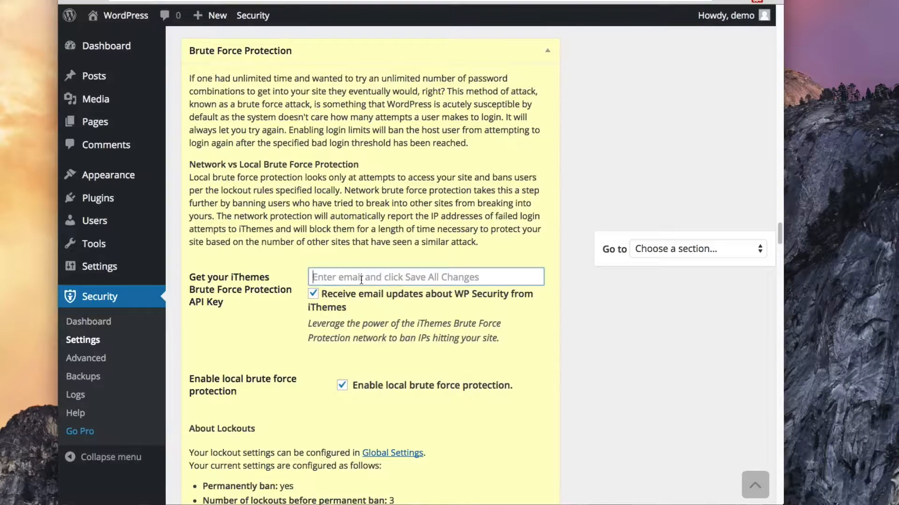
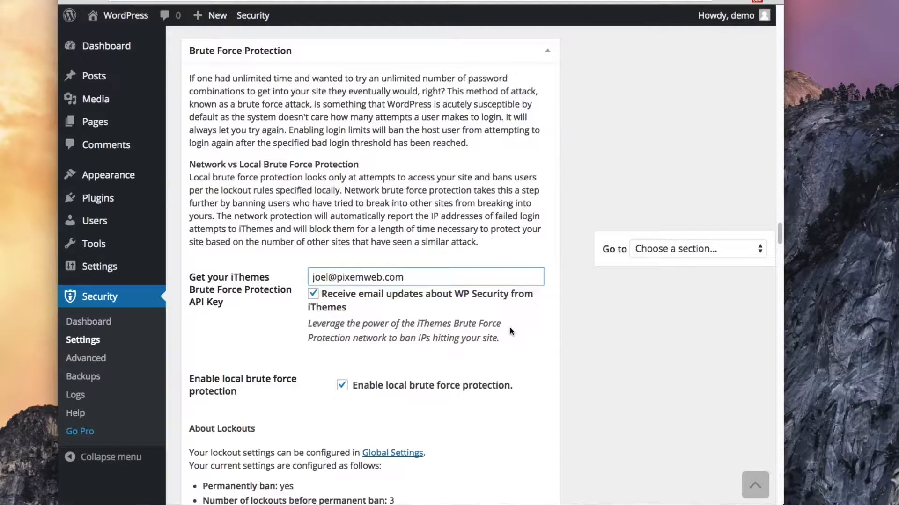
{"action": "scroll", "coordinate": [516, 334], "scroll_direction": "down", "scroll_amount": 5}
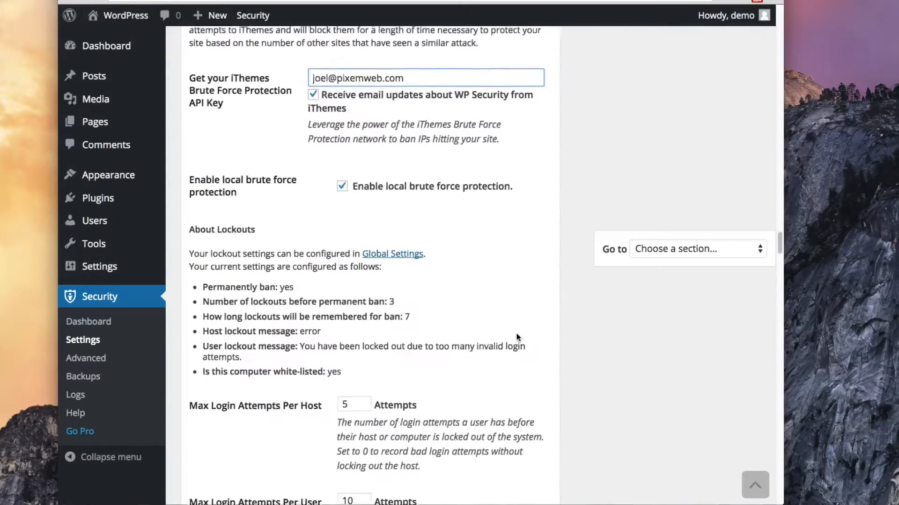
{"action": "scroll", "coordinate": [516, 333], "scroll_direction": "down", "scroll_amount": 6}
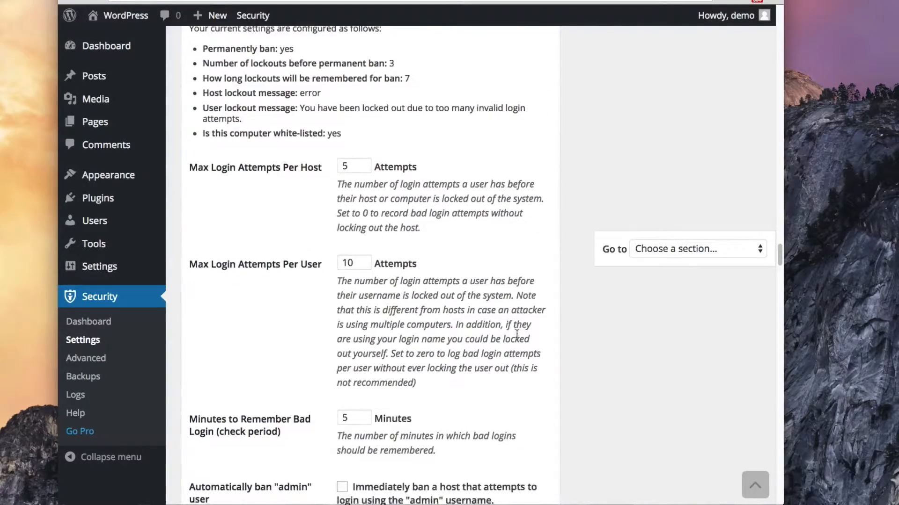
{"action": "scroll", "coordinate": [517, 333], "scroll_direction": "up", "scroll_amount": 2}
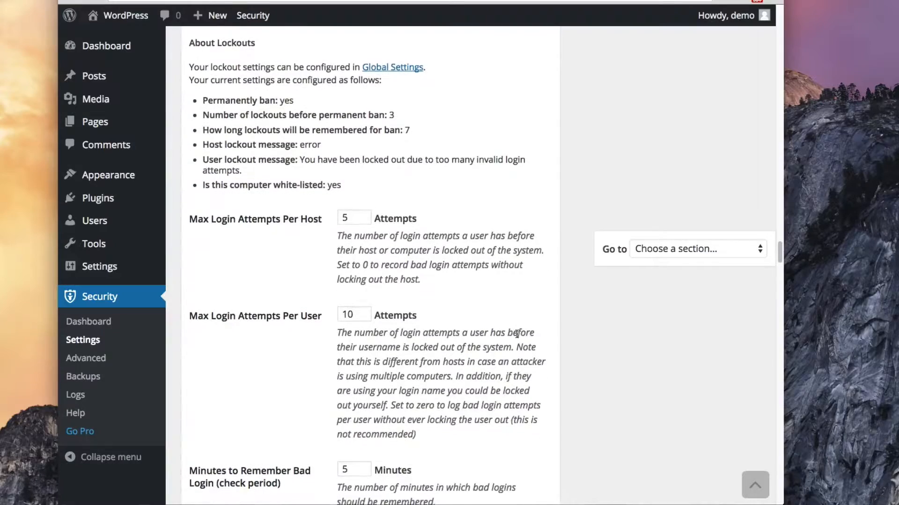
{"action": "scroll", "coordinate": [516, 334], "scroll_direction": "down", "scroll_amount": 3}
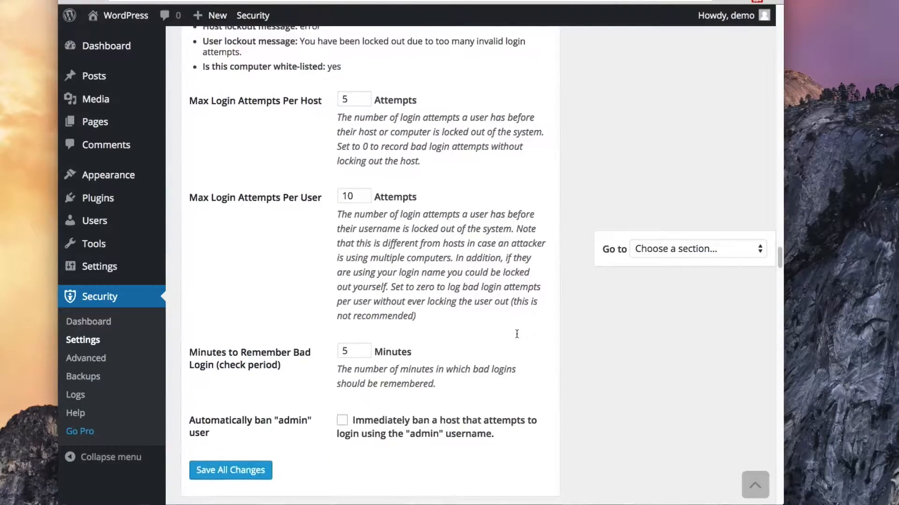
{"action": "scroll", "coordinate": [517, 334], "scroll_direction": "down", "scroll_amount": 3}
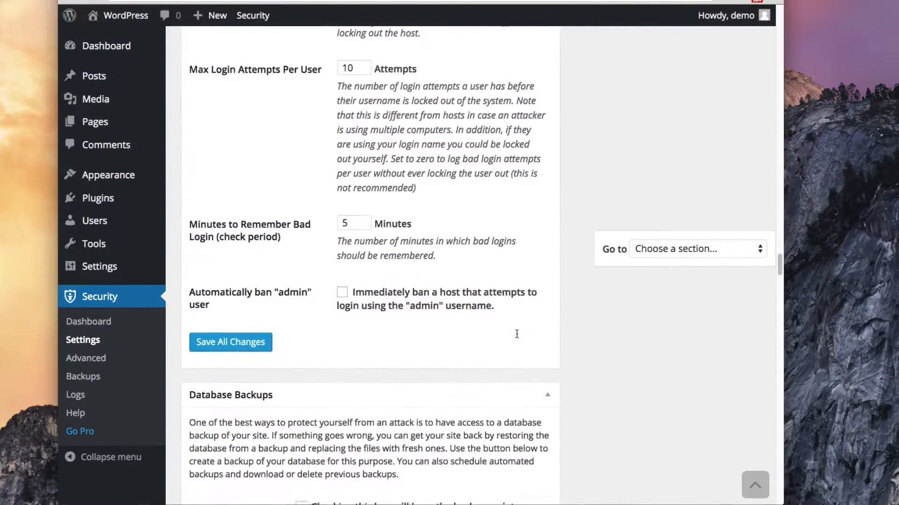
{"action": "scroll", "coordinate": [516, 334], "scroll_direction": "down", "scroll_amount": 1}
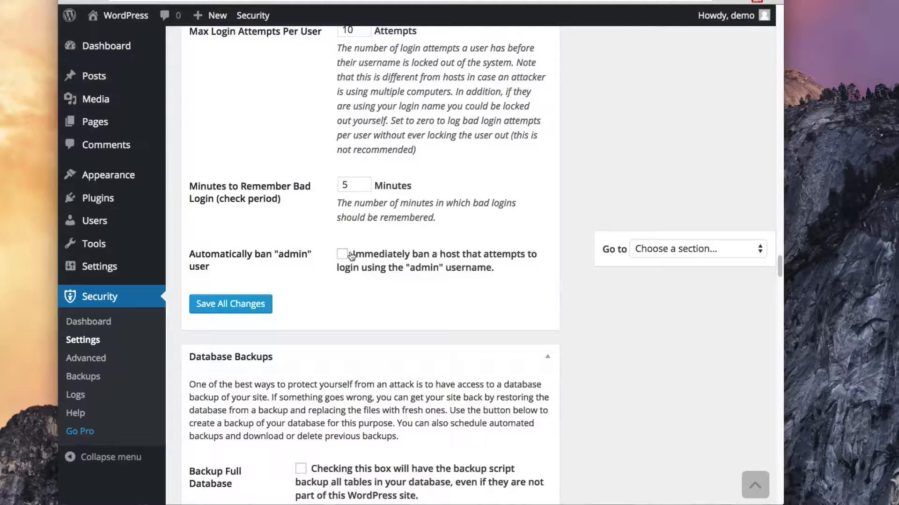
Enable immediate banning of hosts trying the 'admin' username, save all changes, and return to the Security Dashboard
{"action": "left_click", "coordinate": [342, 255]}
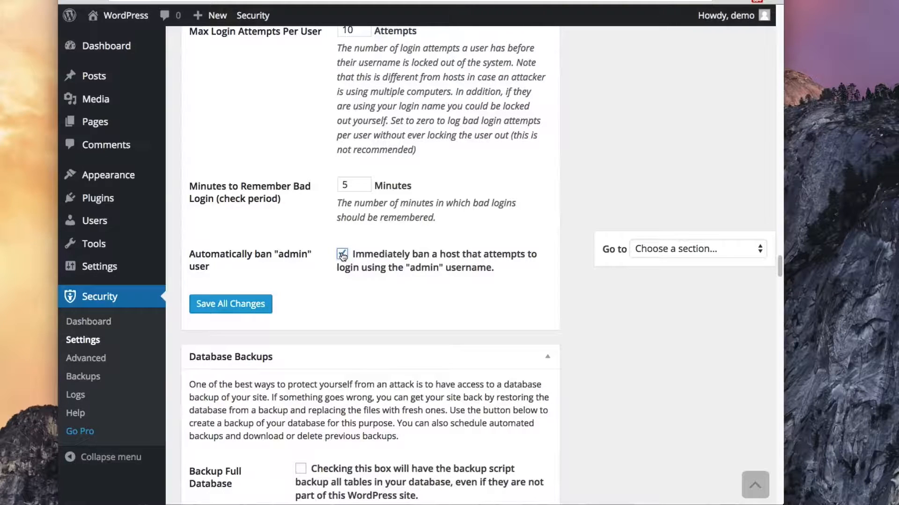
{"action": "left_click", "coordinate": [224, 307]}
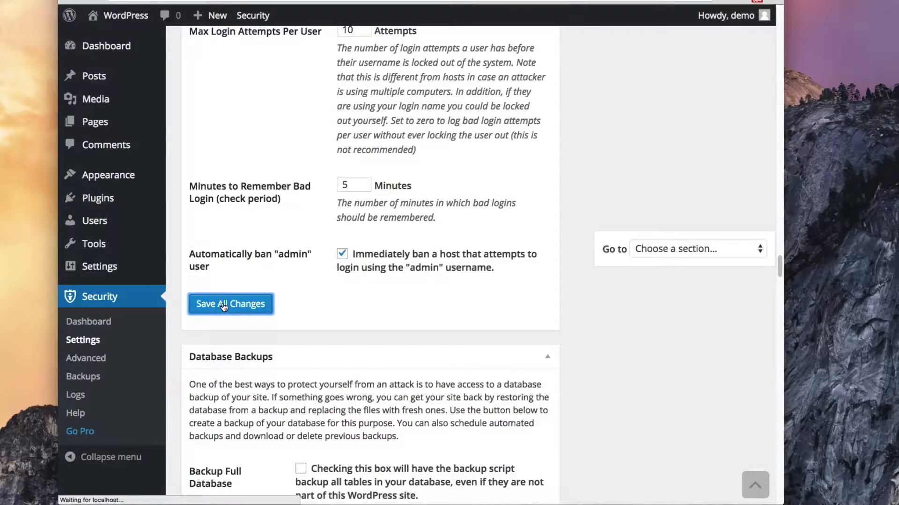
{"action": "scroll", "coordinate": [224, 307], "scroll_direction": "down", "scroll_amount": 15}
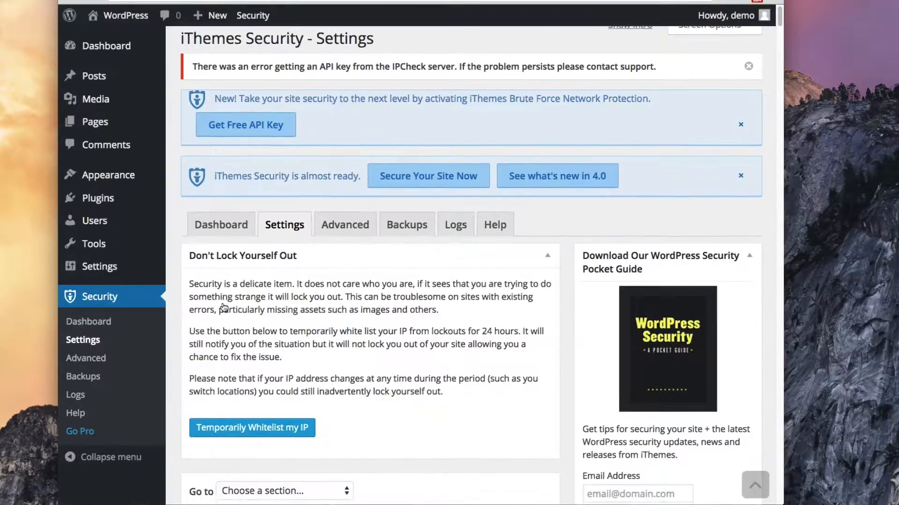
{"action": "scroll", "coordinate": [223, 307], "scroll_direction": "down", "scroll_amount": 10}
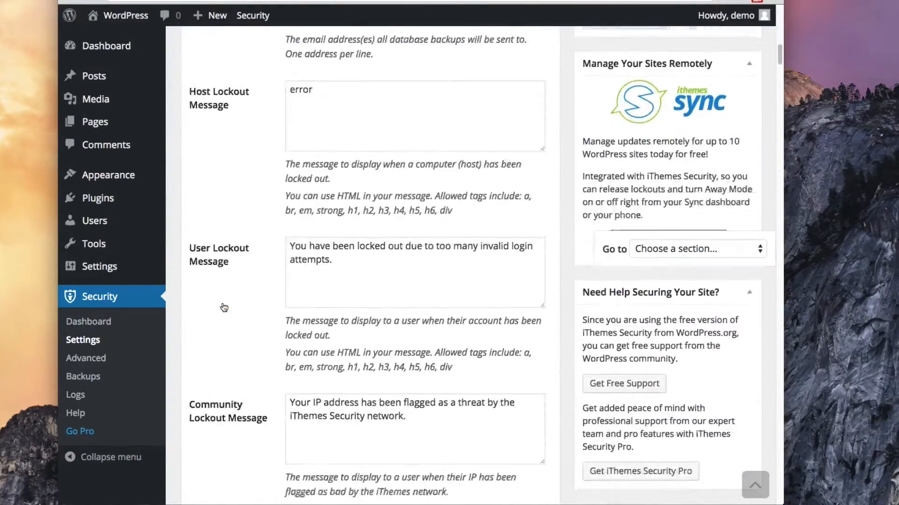
{"action": "scroll", "coordinate": [224, 307], "scroll_direction": "down", "scroll_amount": 4}
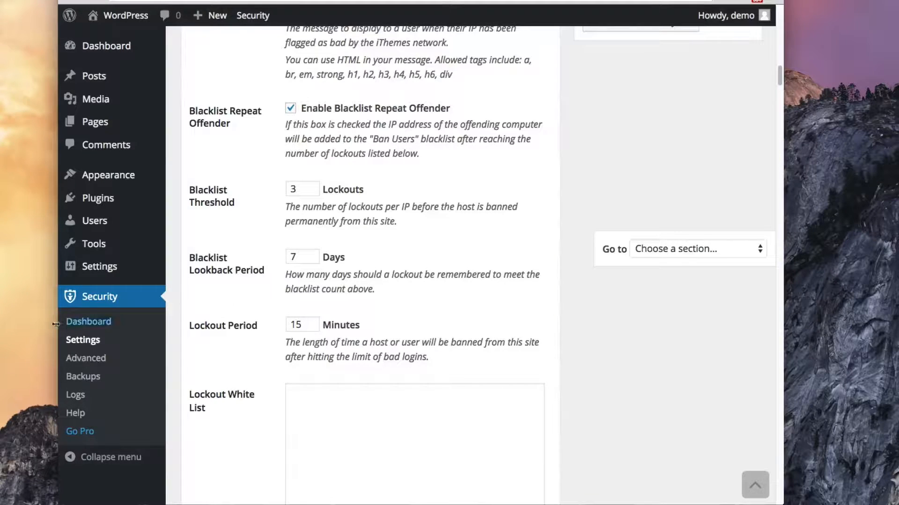
{"action": "left_click", "coordinate": [82, 328]}
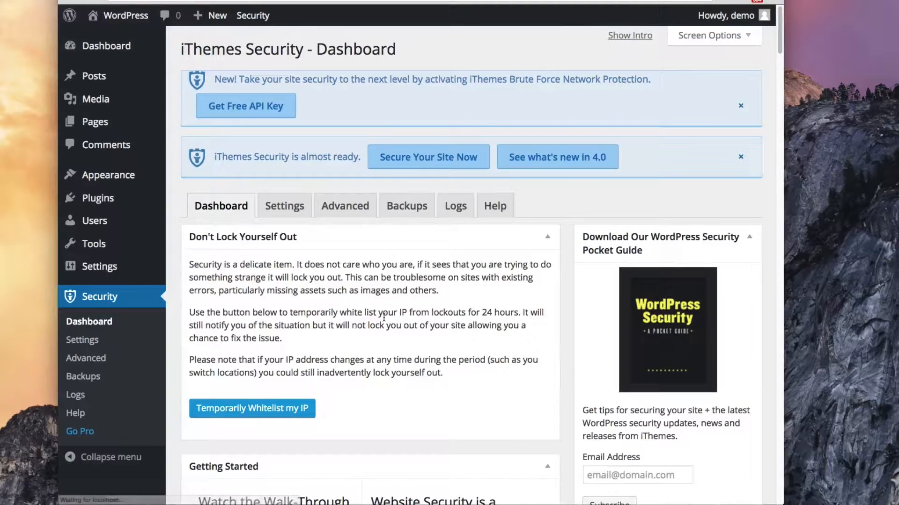
{"action": "scroll", "coordinate": [383, 321], "scroll_direction": "down", "scroll_amount": 10}
{"action": "scroll", "coordinate": [383, 320], "scroll_direction": "down", "scroll_amount": 6}
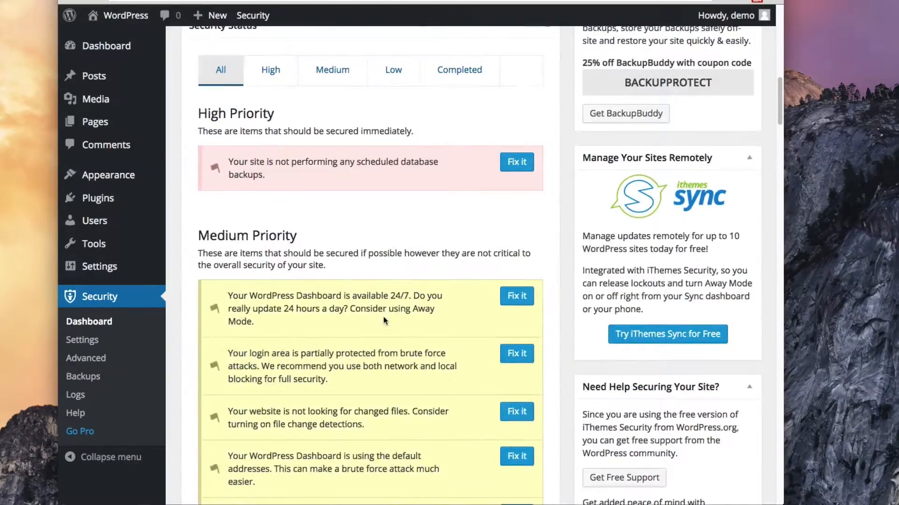
{"action": "scroll", "coordinate": [383, 316], "scroll_direction": "down", "scroll_amount": 1}
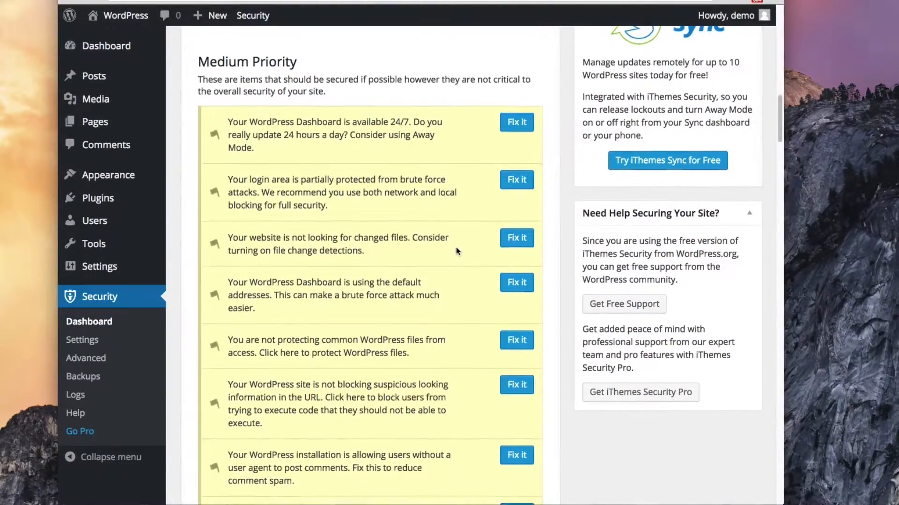
{"action": "scroll", "coordinate": [456, 252], "scroll_direction": "down", "scroll_amount": 1}
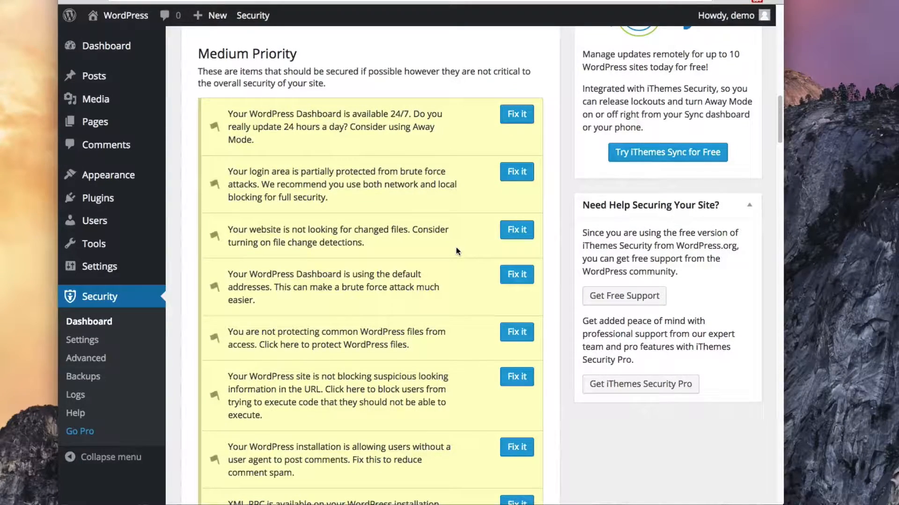
{"action": "scroll", "coordinate": [456, 251], "scroll_direction": "down", "scroll_amount": 2}
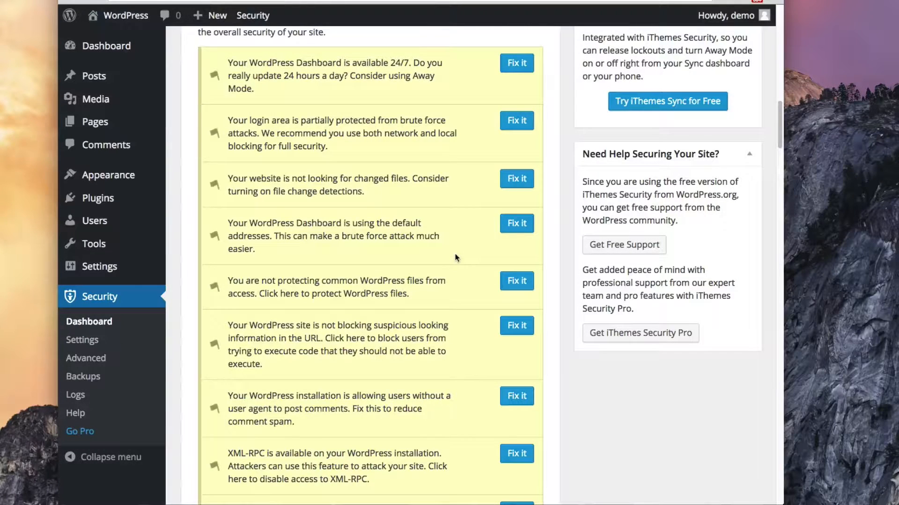
{"action": "scroll", "coordinate": [457, 255], "scroll_direction": "down", "scroll_amount": 1}
{"action": "scroll", "coordinate": [457, 258], "scroll_direction": "down", "scroll_amount": 1}
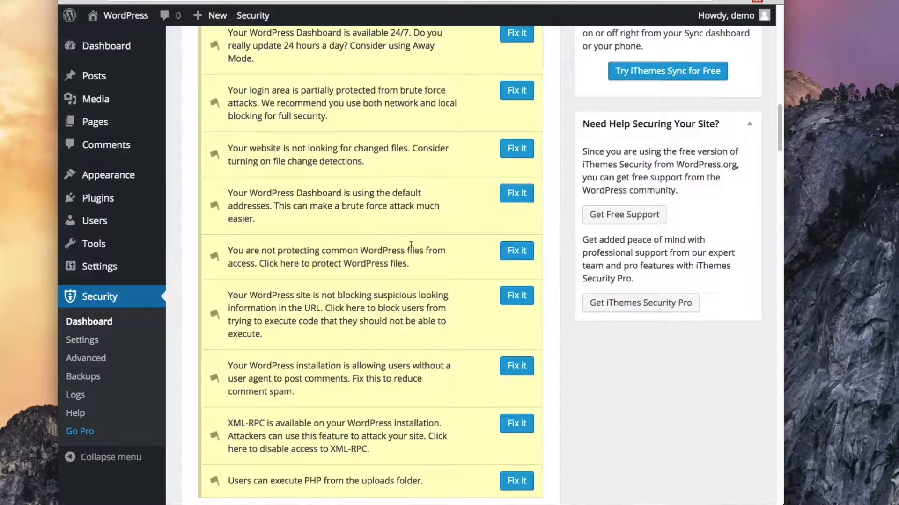
{"action": "scroll", "coordinate": [467, 228], "scroll_direction": "down", "scroll_amount": 1}
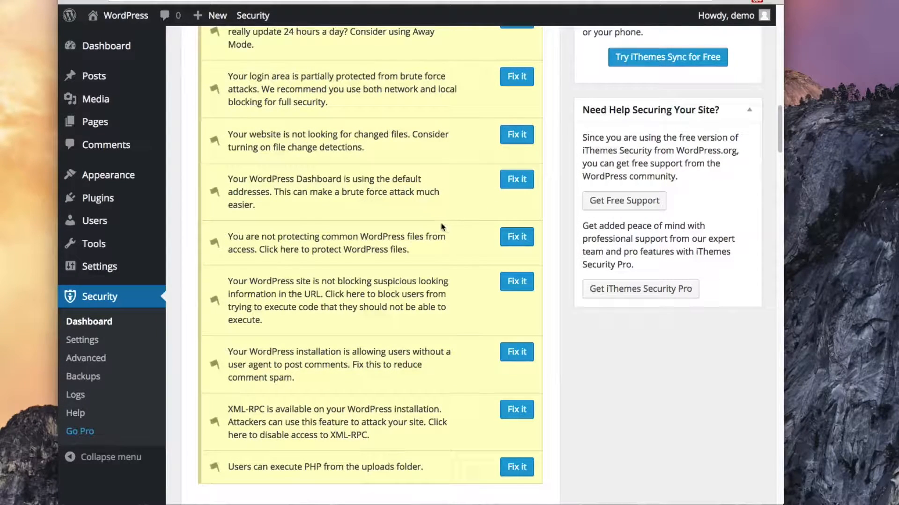
{"action": "scroll", "coordinate": [437, 227], "scroll_direction": "down", "scroll_amount": 4}
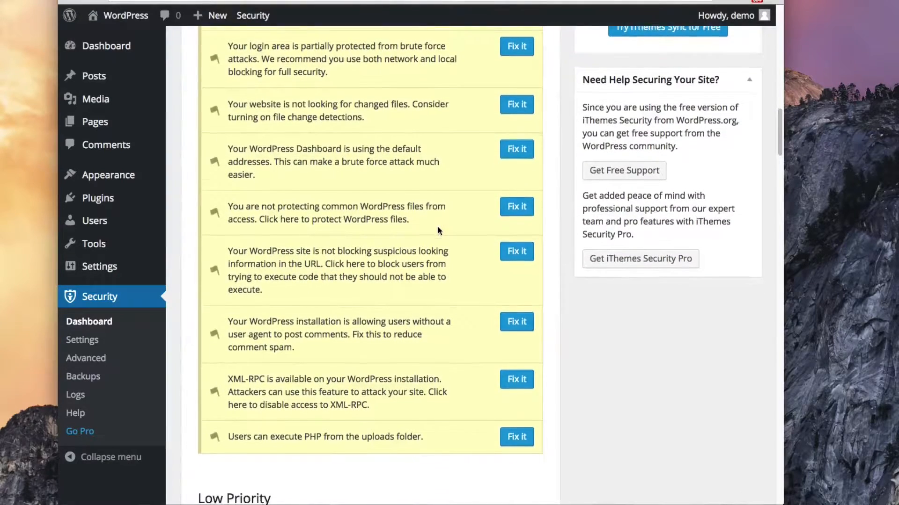
{"action": "scroll", "coordinate": [438, 228], "scroll_direction": "down", "scroll_amount": 1}
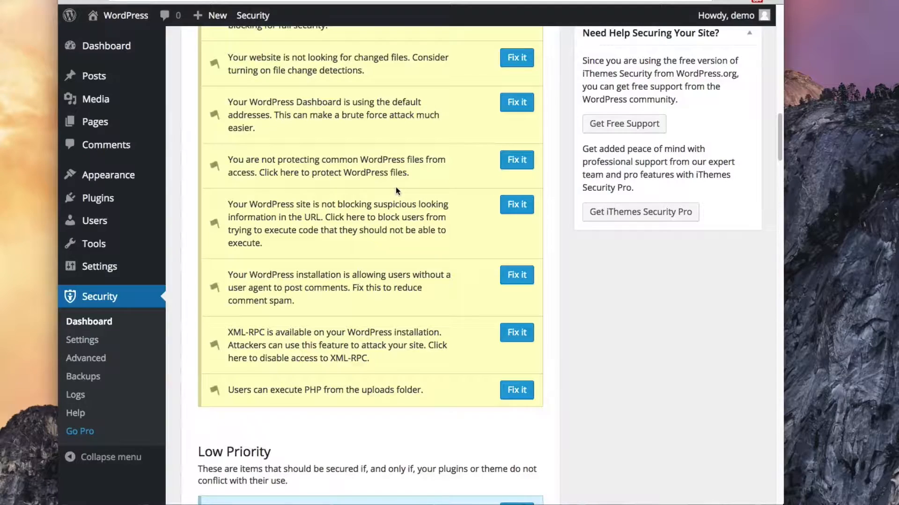
{"action": "scroll", "coordinate": [395, 191], "scroll_direction": "down", "scroll_amount": 3}
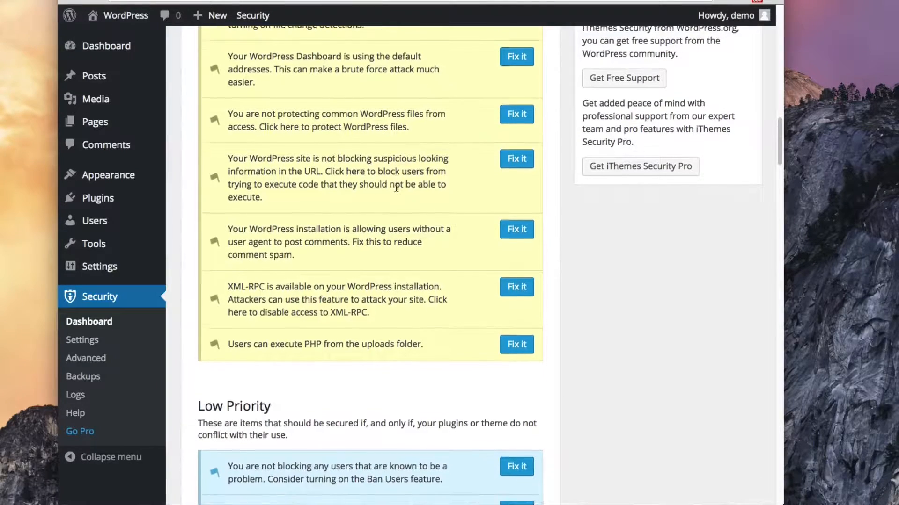
{"action": "scroll", "coordinate": [396, 190], "scroll_direction": "down", "scroll_amount": 6}
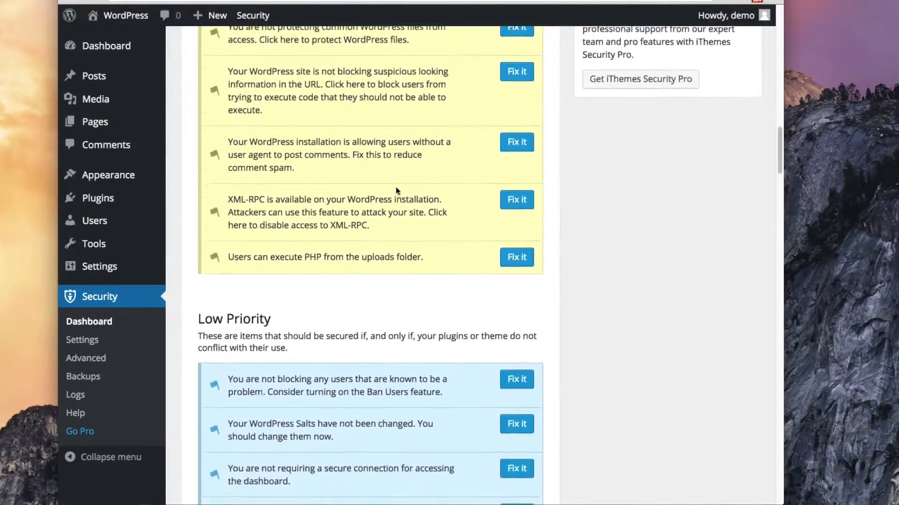
{"action": "scroll", "coordinate": [396, 190], "scroll_direction": "down", "scroll_amount": 5}
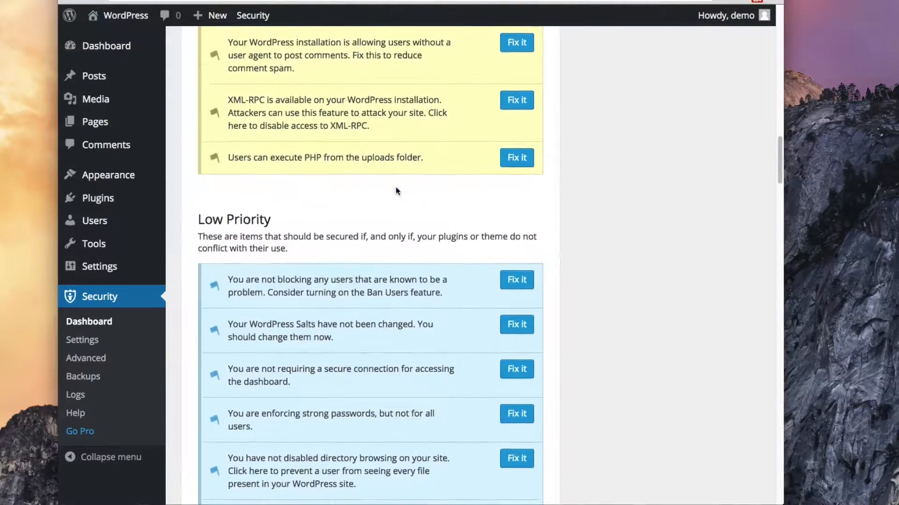
{"action": "scroll", "coordinate": [396, 190], "scroll_direction": "down", "scroll_amount": 5}
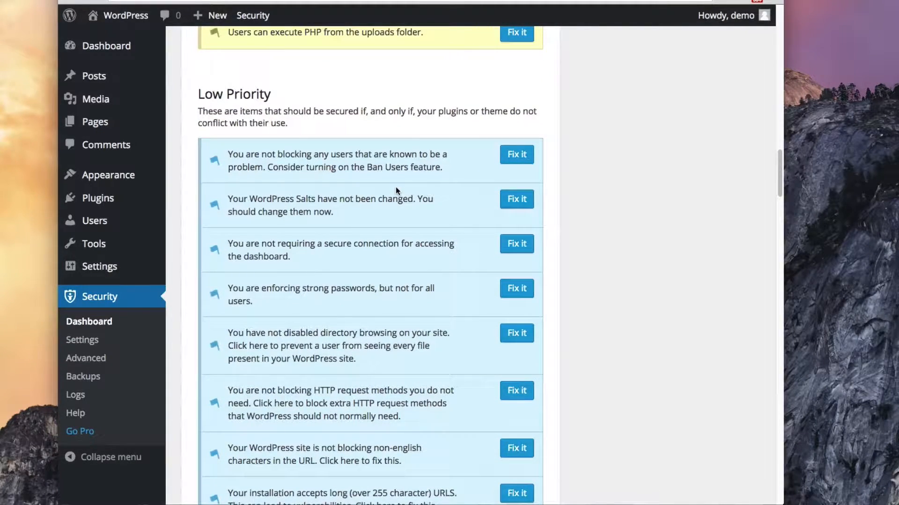
{"action": "scroll", "coordinate": [396, 191], "scroll_direction": "down", "scroll_amount": 2}
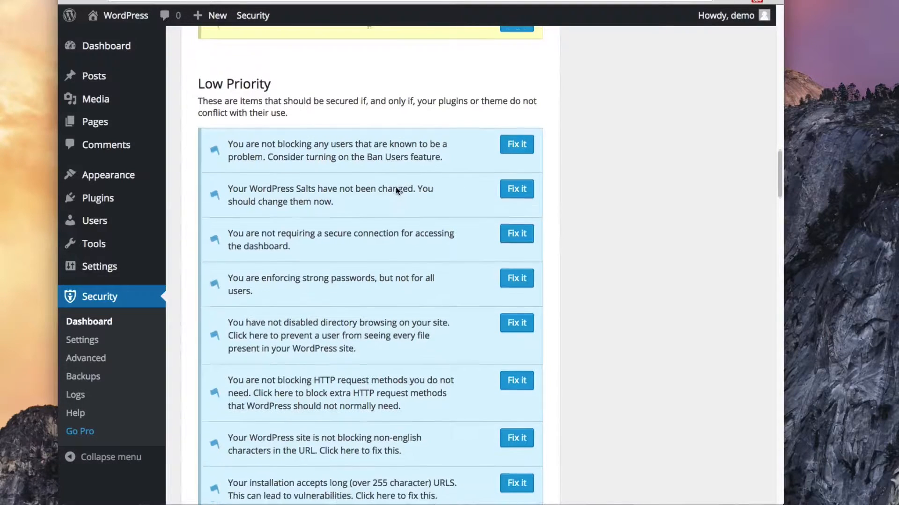
{"action": "scroll", "coordinate": [440, 178], "scroll_direction": "down", "scroll_amount": 2}
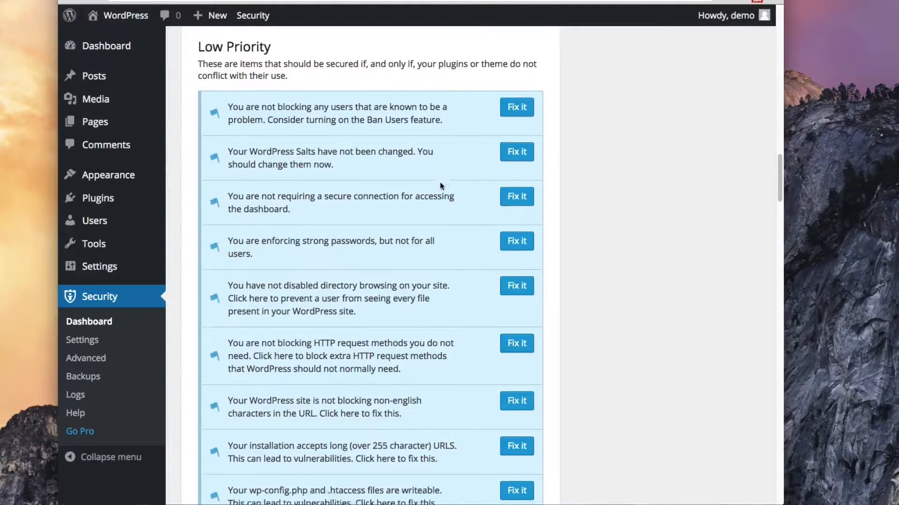
{"action": "scroll", "coordinate": [440, 186], "scroll_direction": "up", "scroll_amount": 5}
{"action": "scroll", "coordinate": [437, 183], "scroll_direction": "up", "scroll_amount": 10}
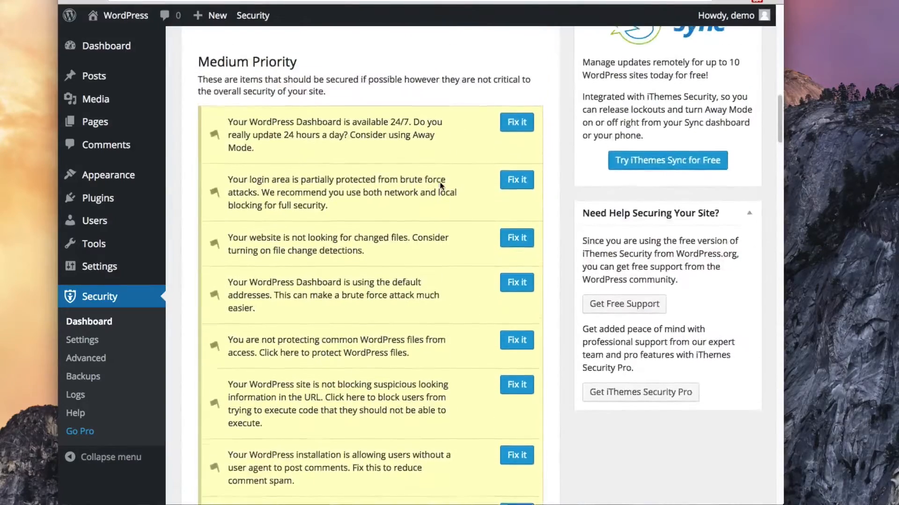
{"action": "left_click", "coordinate": [82, 342]}
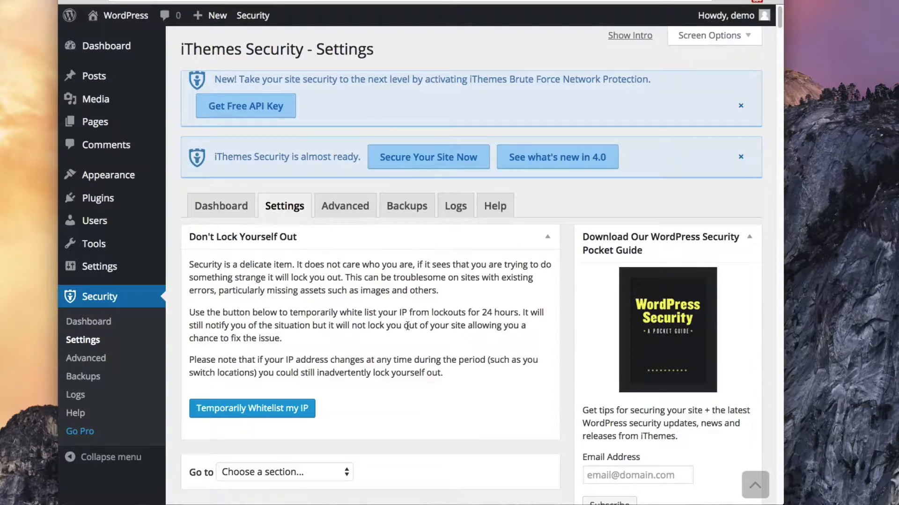
{"action": "scroll", "coordinate": [407, 326], "scroll_direction": "down", "scroll_amount": 7}
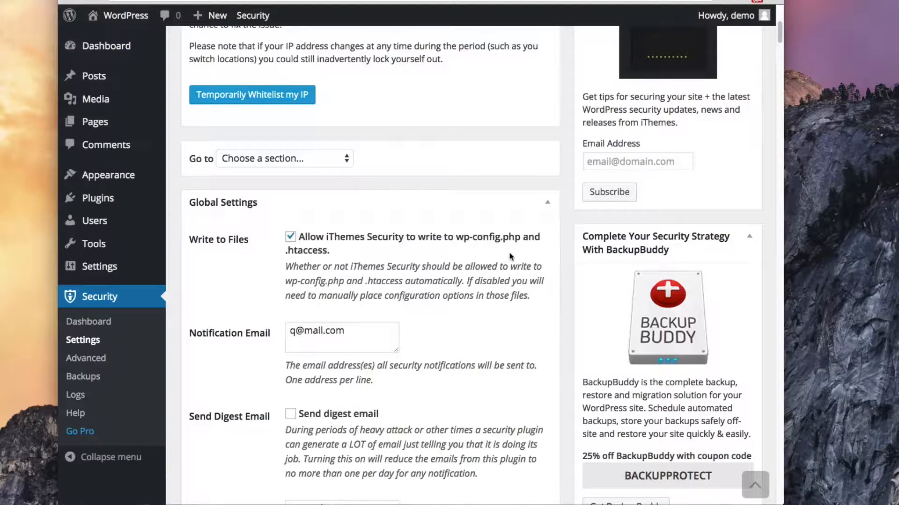
{"action": "scroll", "coordinate": [486, 278], "scroll_direction": "down", "scroll_amount": 1}
{"action": "scroll", "coordinate": [487, 278], "scroll_direction": "down", "scroll_amount": 6}
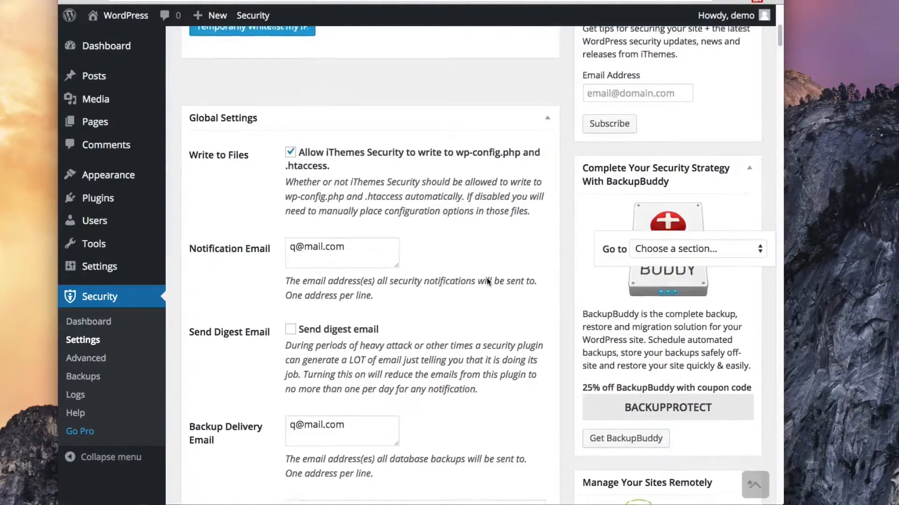
{"action": "scroll", "coordinate": [487, 281], "scroll_direction": "down", "scroll_amount": 8}
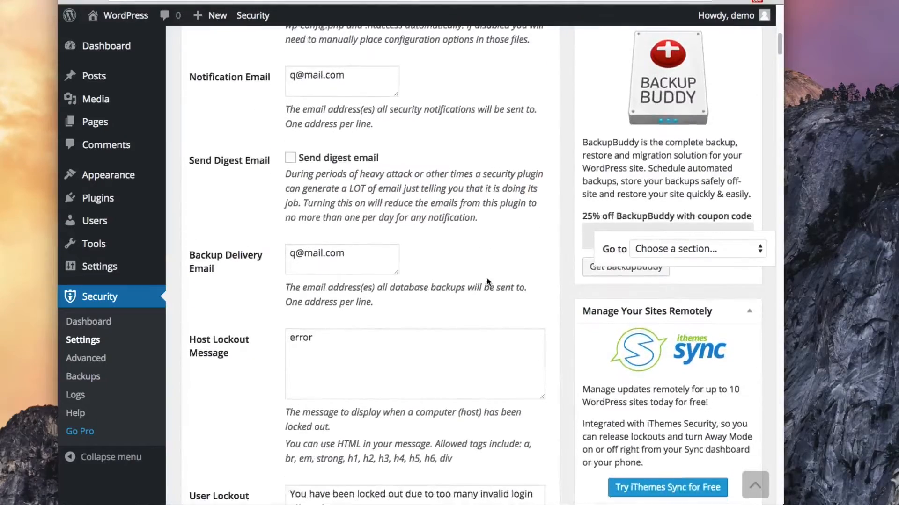
{"action": "scroll", "coordinate": [487, 281], "scroll_direction": "down", "scroll_amount": 9}
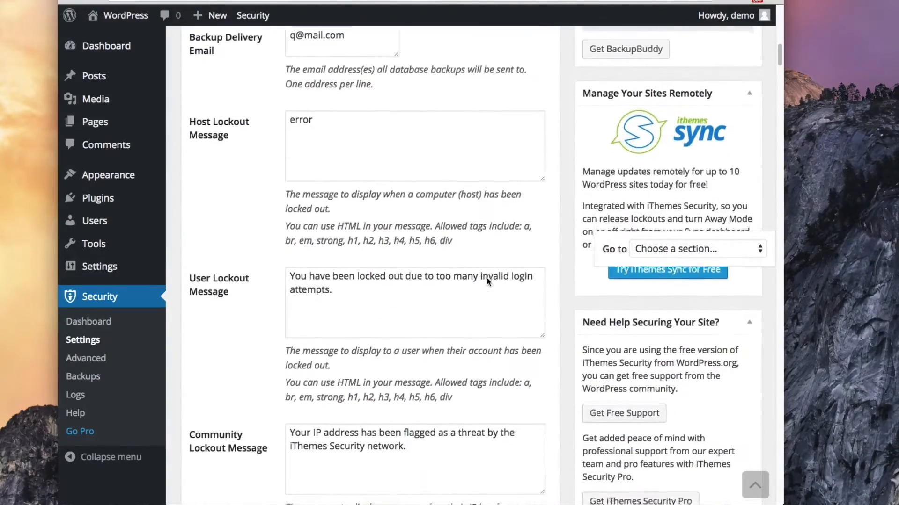
{"action": "scroll", "coordinate": [487, 279], "scroll_direction": "down", "scroll_amount": 1}
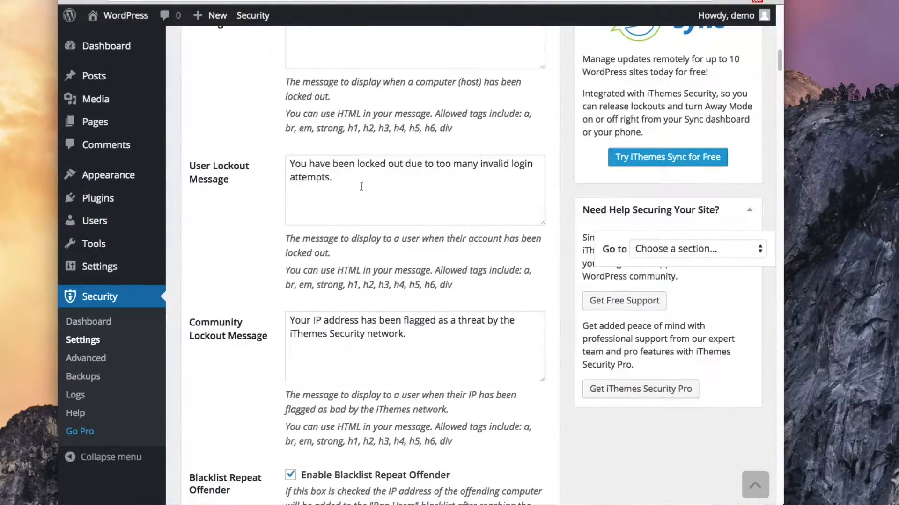
{"action": "scroll", "coordinate": [431, 188], "scroll_direction": "down", "scroll_amount": 1}
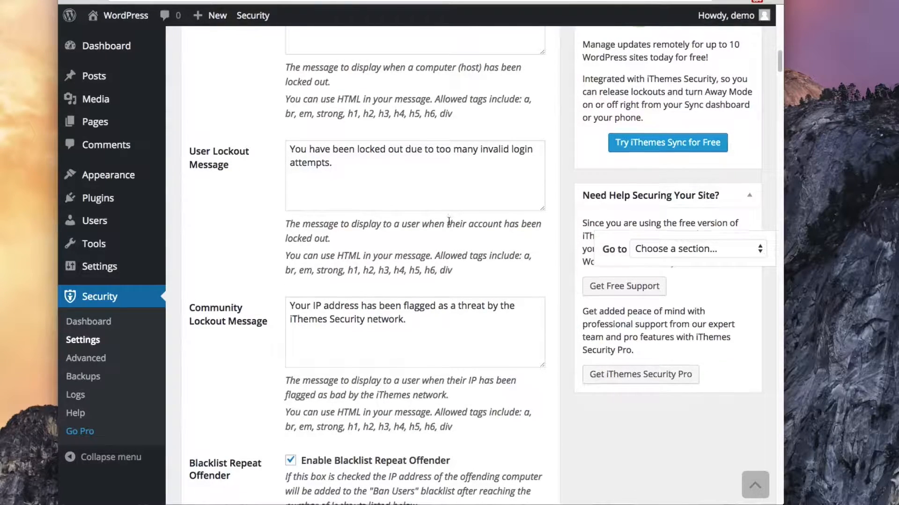
{"action": "scroll", "coordinate": [449, 221], "scroll_direction": "down", "scroll_amount": 5}
{"action": "scroll", "coordinate": [449, 222], "scroll_direction": "down", "scroll_amount": 4}
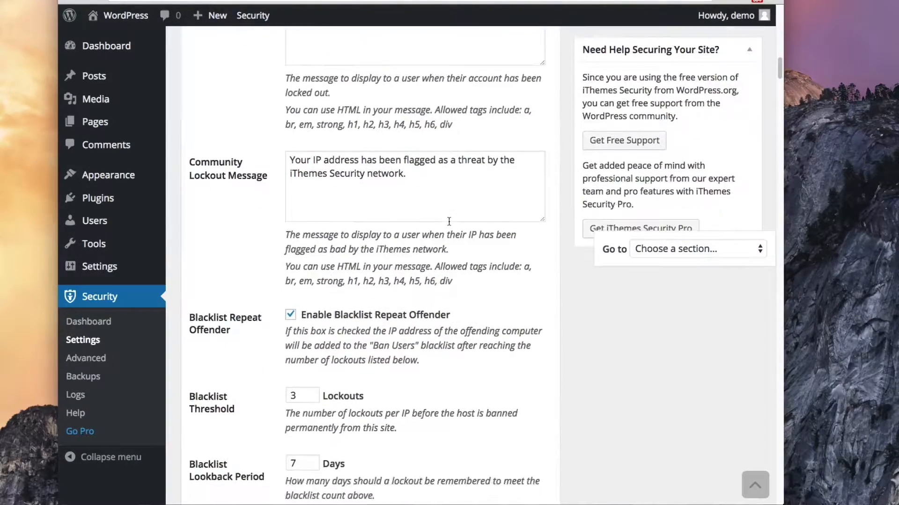
{"action": "scroll", "coordinate": [449, 222], "scroll_direction": "down", "scroll_amount": 5}
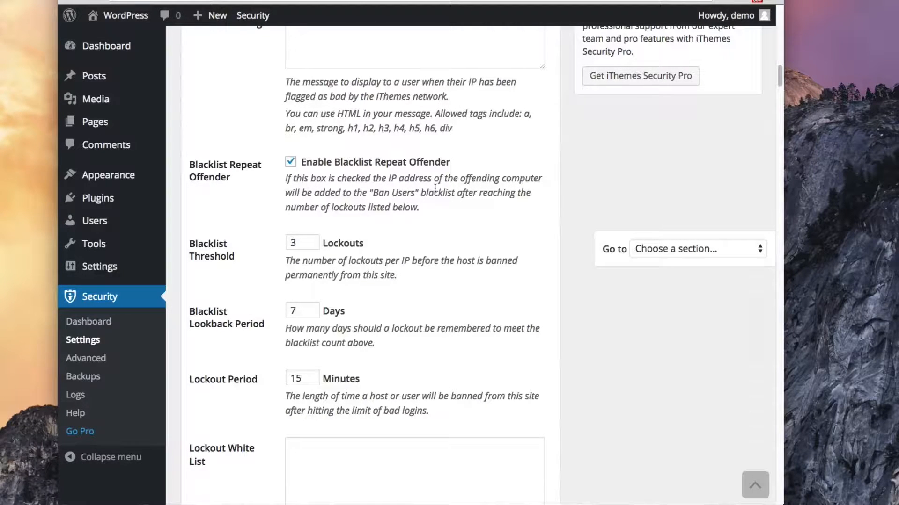
{"action": "scroll", "coordinate": [435, 188], "scroll_direction": "down", "scroll_amount": 4}
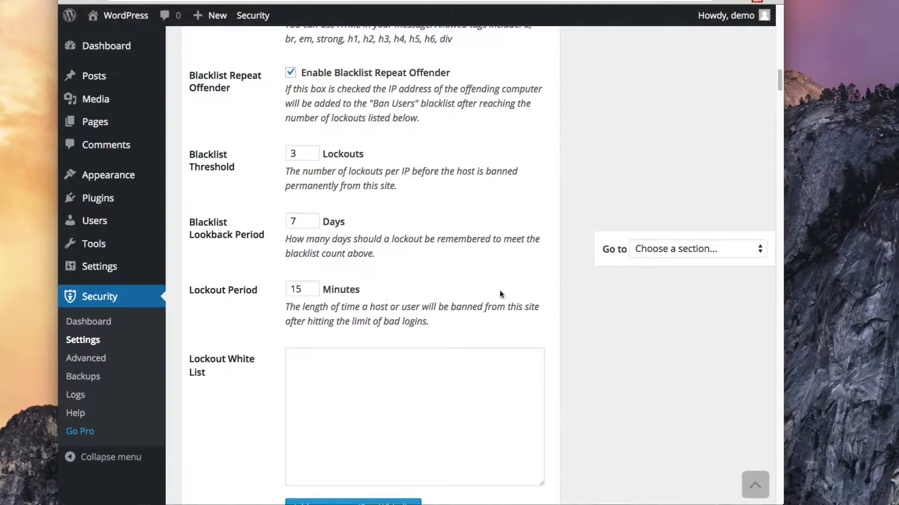
{"action": "scroll", "coordinate": [578, 313], "scroll_direction": "down", "scroll_amount": 2}
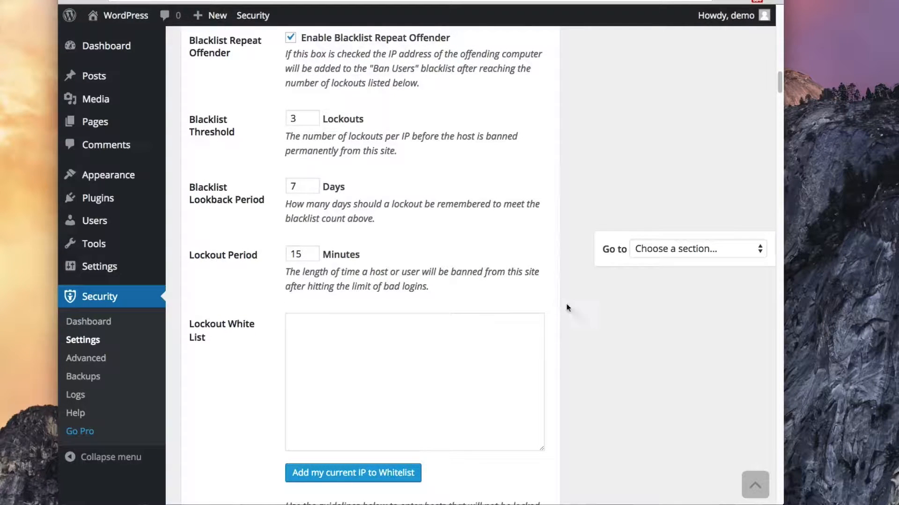
{"action": "scroll", "coordinate": [586, 316], "scroll_direction": "down", "scroll_amount": 3}
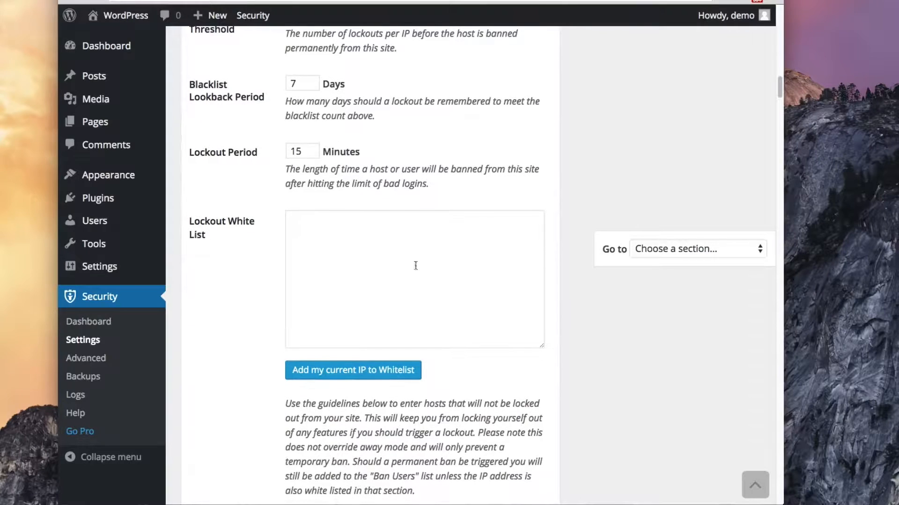
{"action": "left_click", "coordinate": [399, 265]}
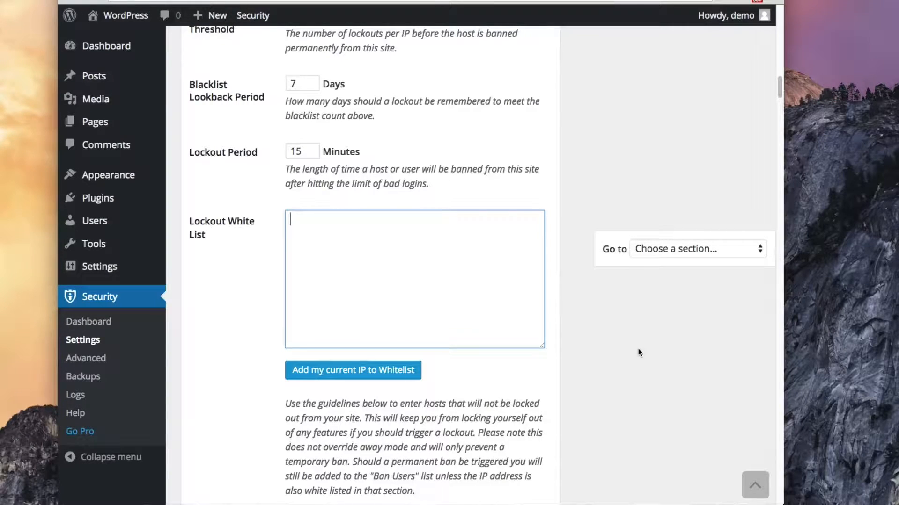
{"action": "scroll", "coordinate": [639, 352], "scroll_direction": "down", "scroll_amount": 5}
{"action": "scroll", "coordinate": [637, 352], "scroll_direction": "down", "scroll_amount": 5}
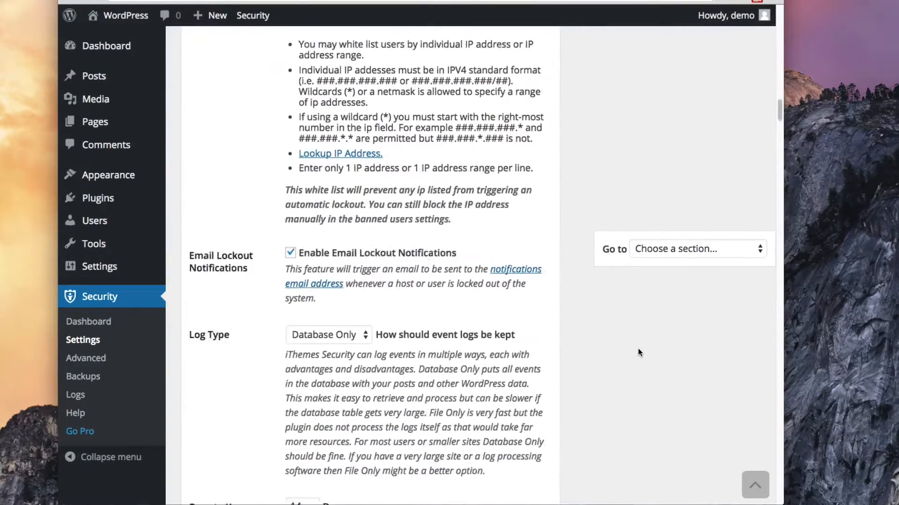
{"action": "scroll", "coordinate": [639, 348], "scroll_direction": "down", "scroll_amount": 2}
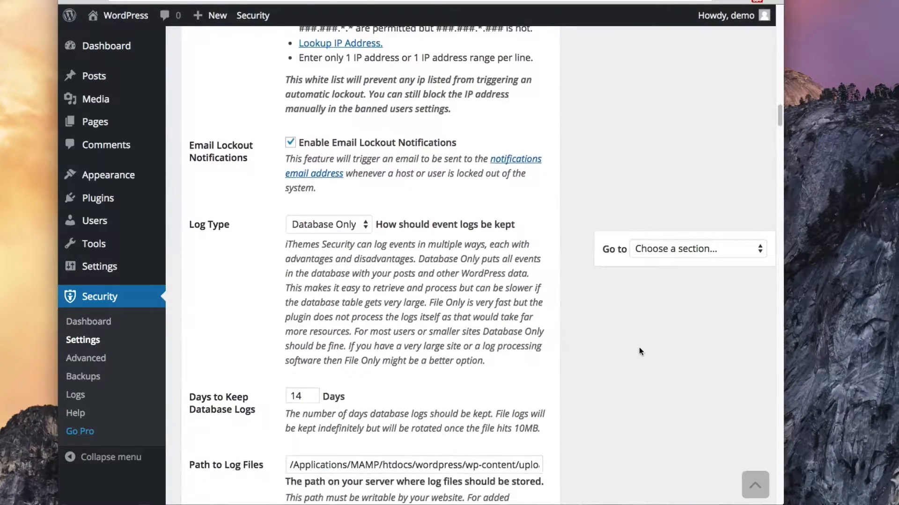
{"action": "scroll", "coordinate": [640, 351], "scroll_direction": "down", "scroll_amount": 3}
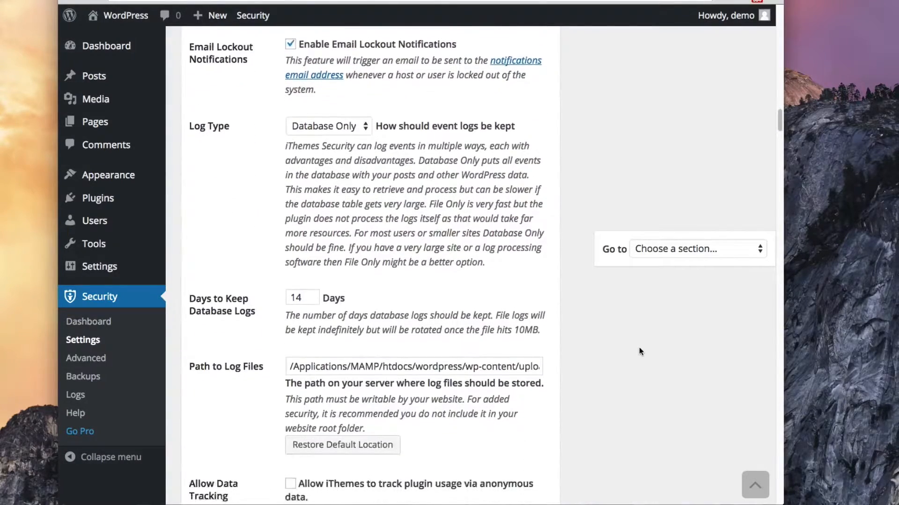
{"action": "scroll", "coordinate": [639, 351], "scroll_direction": "down", "scroll_amount": 2}
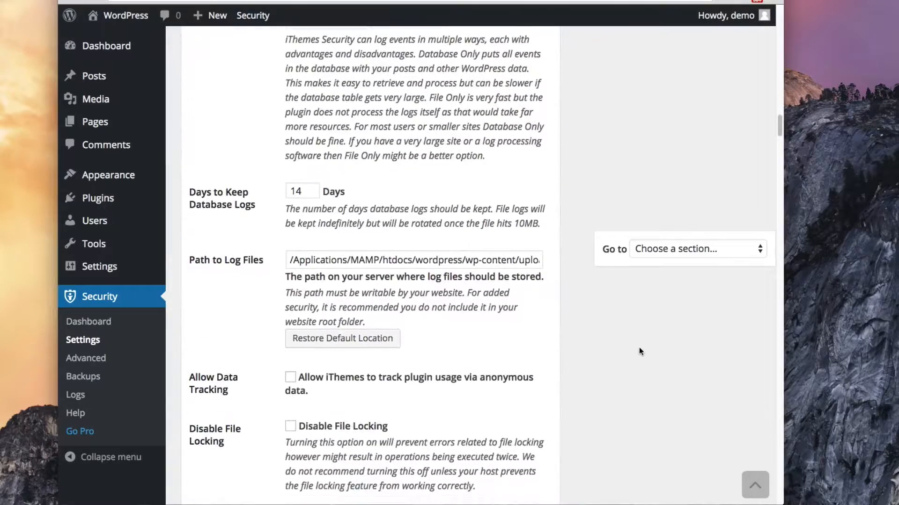
{"action": "scroll", "coordinate": [640, 351], "scroll_direction": "down", "scroll_amount": 2}
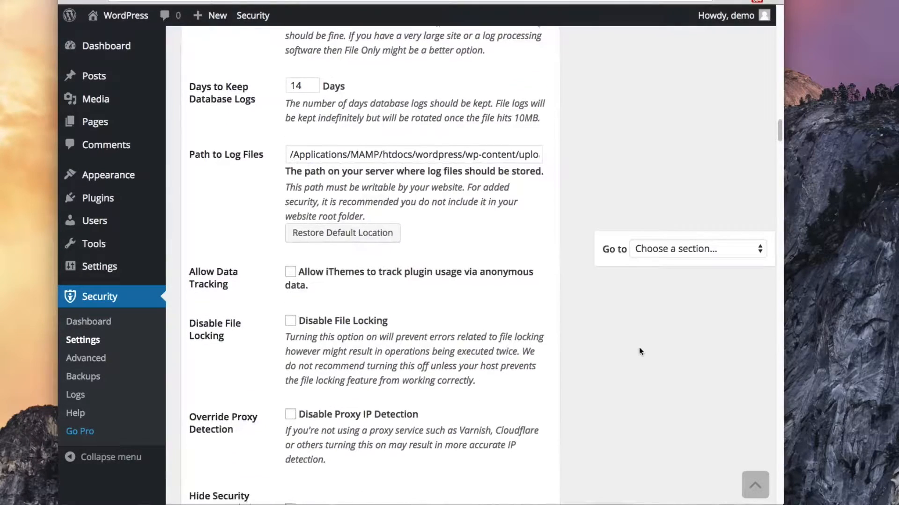
{"action": "scroll", "coordinate": [640, 351], "scroll_direction": "down", "scroll_amount": 1}
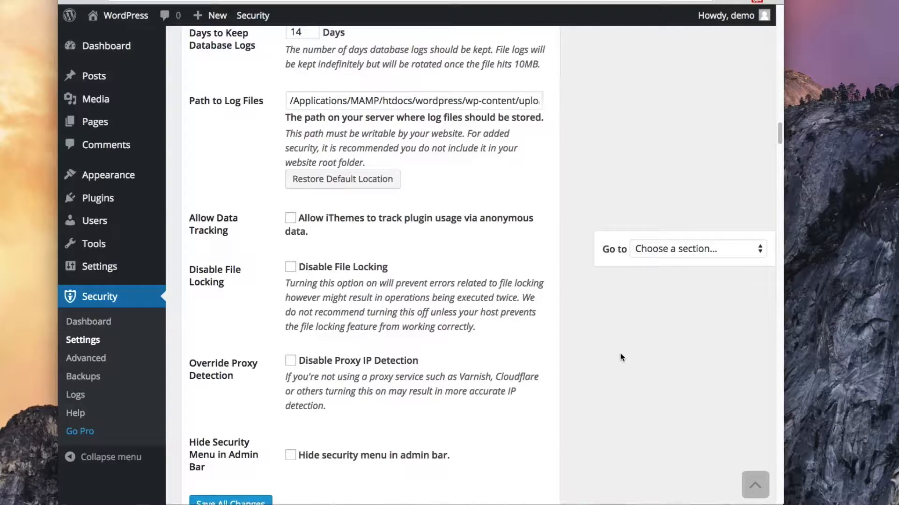
{"action": "scroll", "coordinate": [620, 355], "scroll_direction": "down", "scroll_amount": 1}
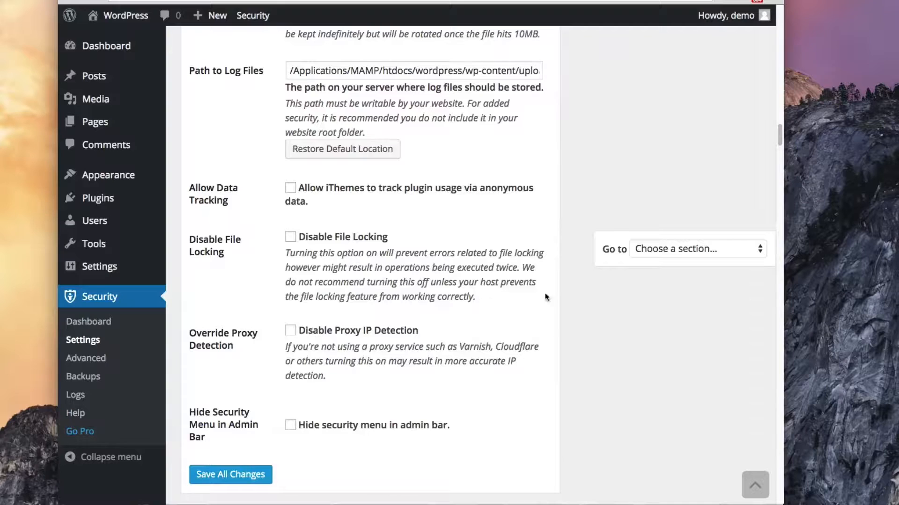
{"action": "scroll", "coordinate": [622, 344], "scroll_direction": "down", "scroll_amount": 2}
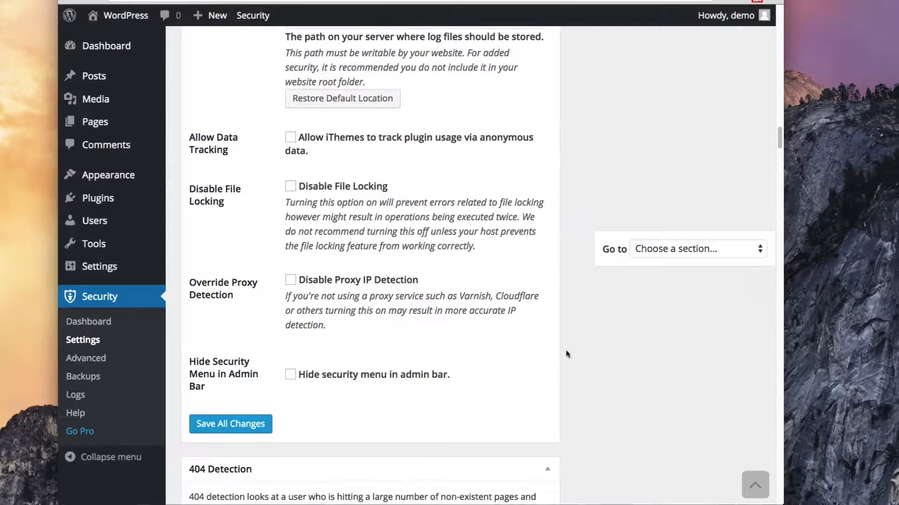
{"action": "scroll", "coordinate": [579, 362], "scroll_direction": "down", "scroll_amount": 2}
{"action": "scroll", "coordinate": [579, 362], "scroll_direction": "down", "scroll_amount": 5}
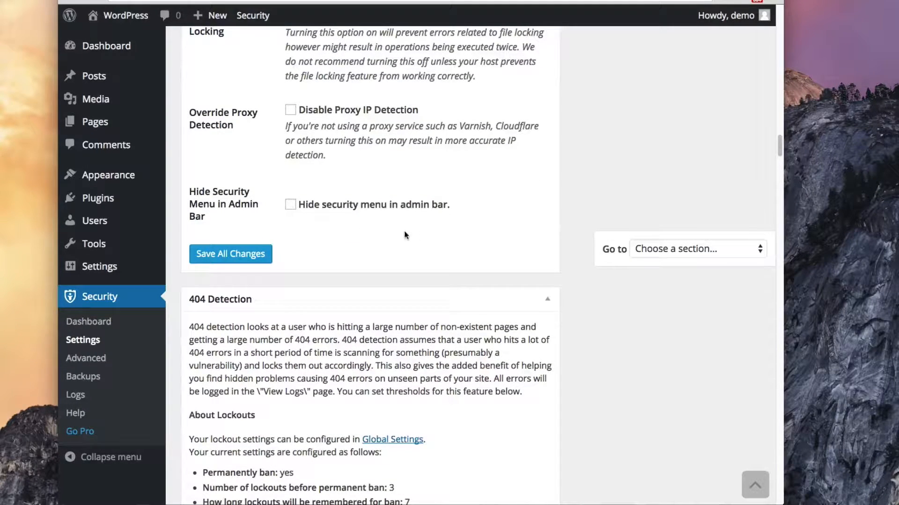
{"action": "mouse_move", "coordinate": [257, 22]}
{"action": "scroll", "coordinate": [592, 360], "scroll_direction": "down", "scroll_amount": 7}
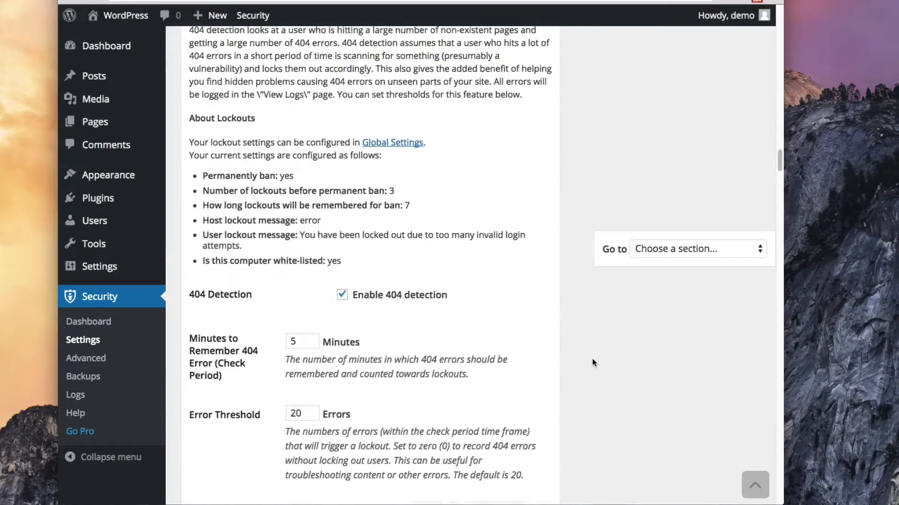
{"action": "scroll", "coordinate": [509, 384], "scroll_direction": "down", "scroll_amount": 4}
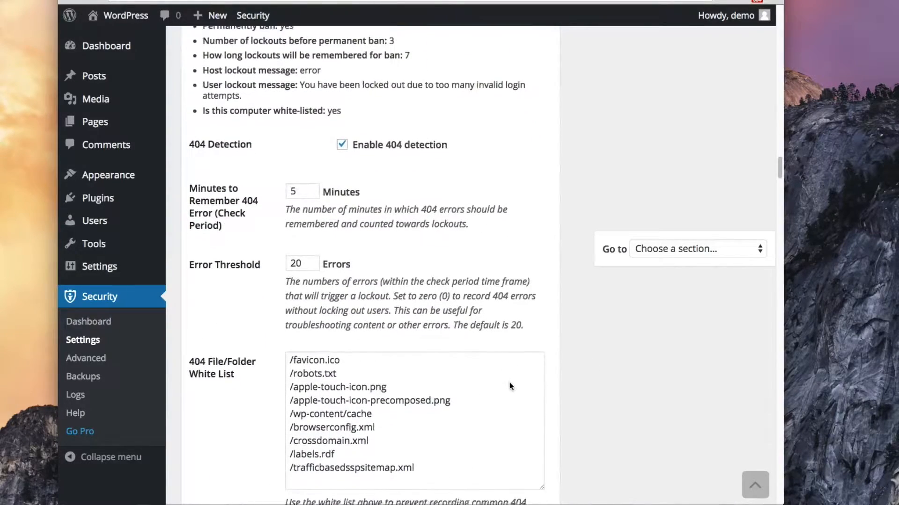
{"action": "scroll", "coordinate": [588, 399], "scroll_direction": "down", "scroll_amount": 5}
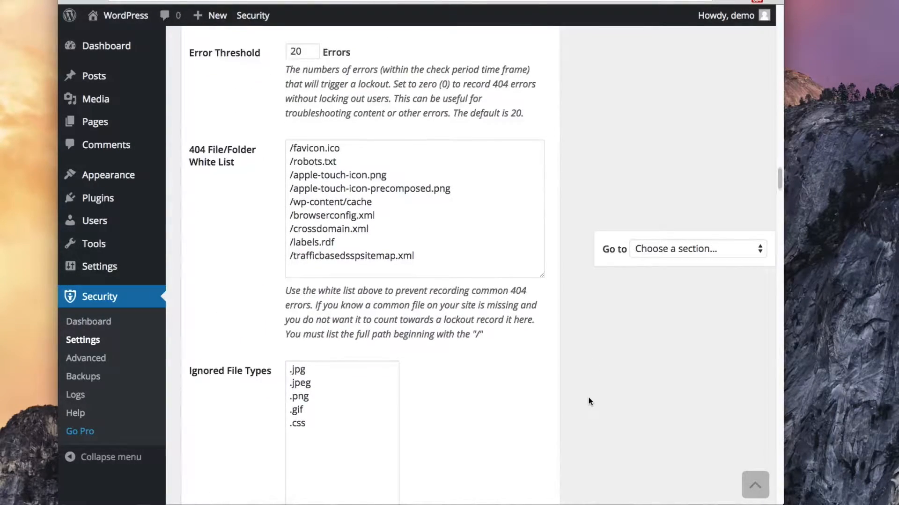
{"action": "scroll", "coordinate": [588, 398], "scroll_direction": "down", "scroll_amount": 3}
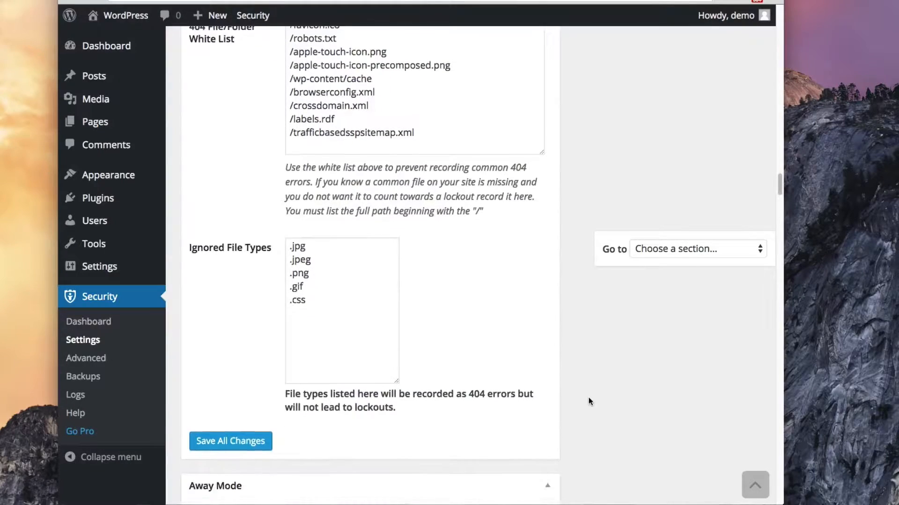
{"action": "scroll", "coordinate": [588, 401], "scroll_direction": "down", "scroll_amount": 10}
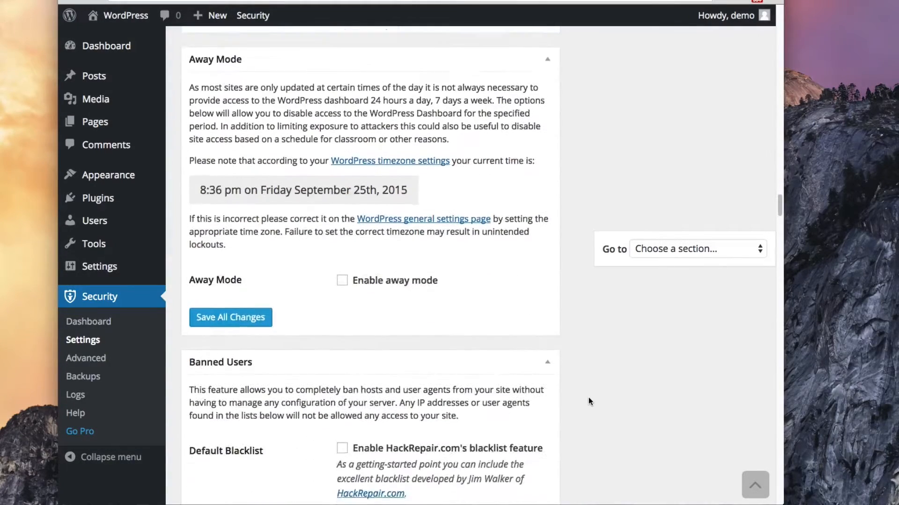
{"action": "scroll", "coordinate": [588, 402], "scroll_direction": "down", "scroll_amount": 1}
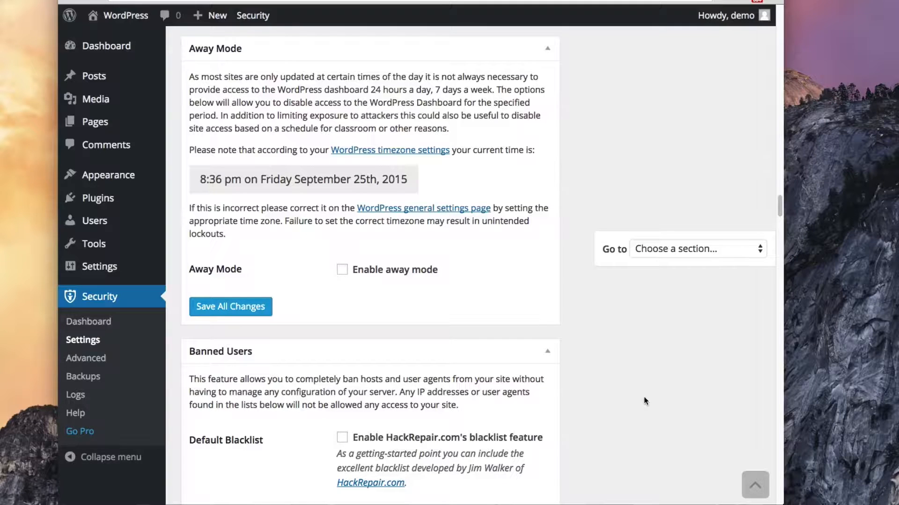
{"action": "left_click", "coordinate": [342, 270]}
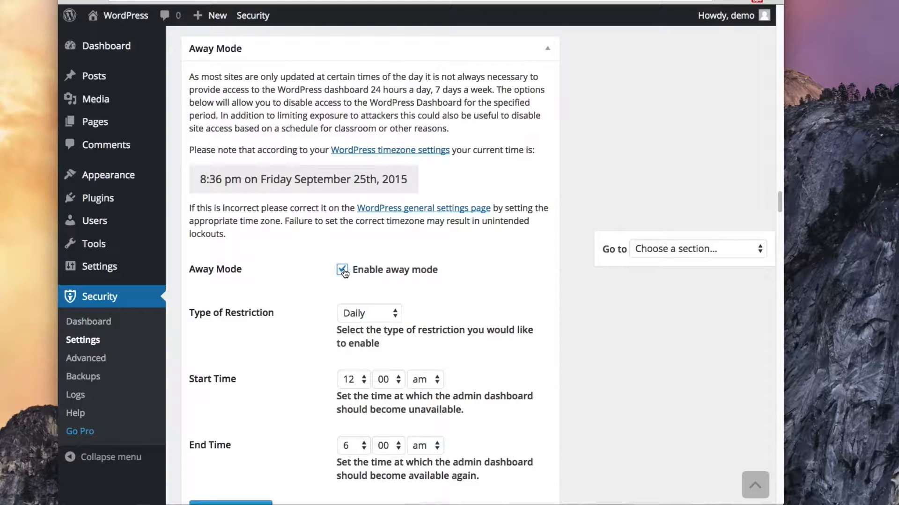
{"action": "scroll", "coordinate": [598, 332], "scroll_direction": "down", "scroll_amount": 4}
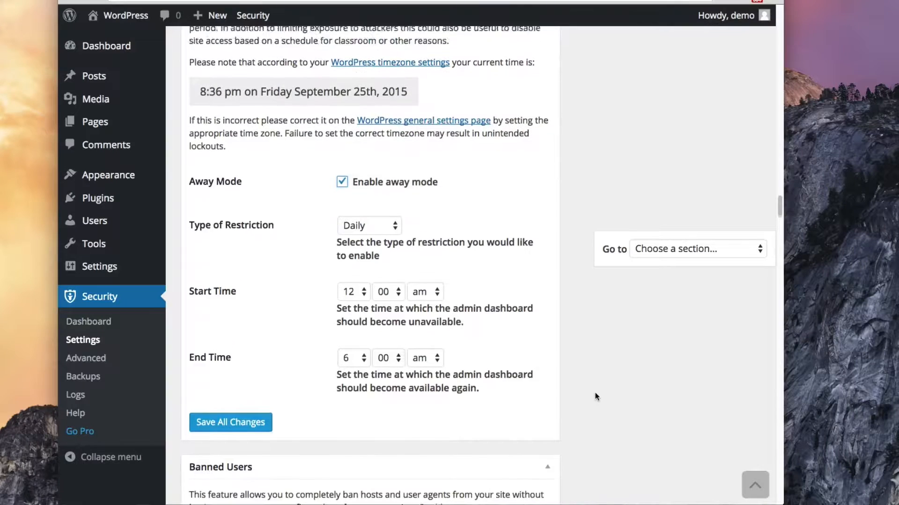
{"action": "scroll", "coordinate": [595, 397], "scroll_direction": "up", "scroll_amount": 2}
{"action": "scroll", "coordinate": [595, 397], "scroll_direction": "down", "scroll_amount": 1}
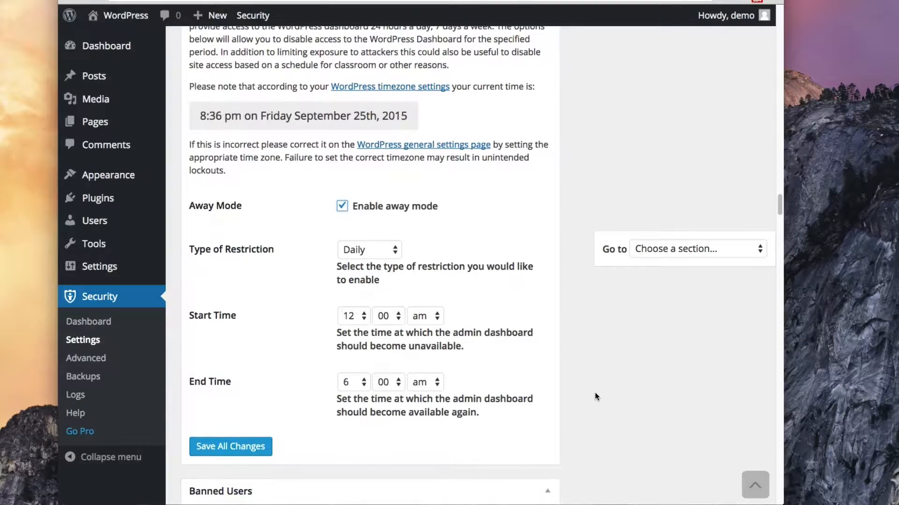
{"action": "left_click", "coordinate": [341, 204]}
{"action": "scroll", "coordinate": [678, 420], "scroll_direction": "down", "scroll_amount": 1}
{"action": "scroll", "coordinate": [678, 421], "scroll_direction": "down", "scroll_amount": 3}
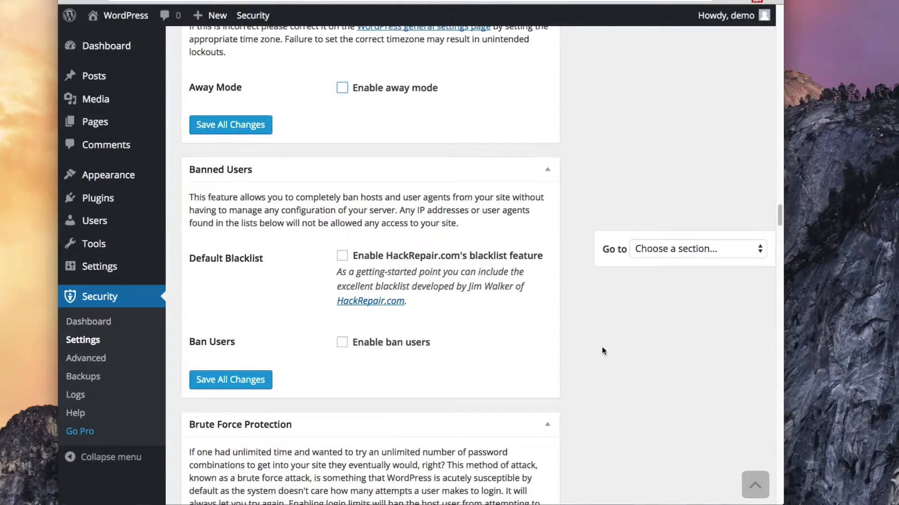
Enable the HackRepair.com default blacklist
{"action": "scroll", "coordinate": [660, 351], "scroll_direction": "down", "scroll_amount": 1}
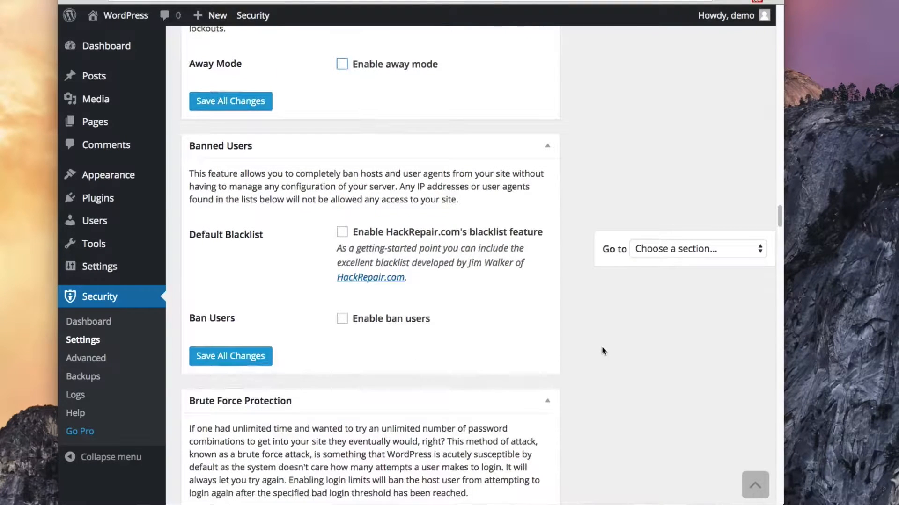
{"action": "left_click", "coordinate": [342, 233]}
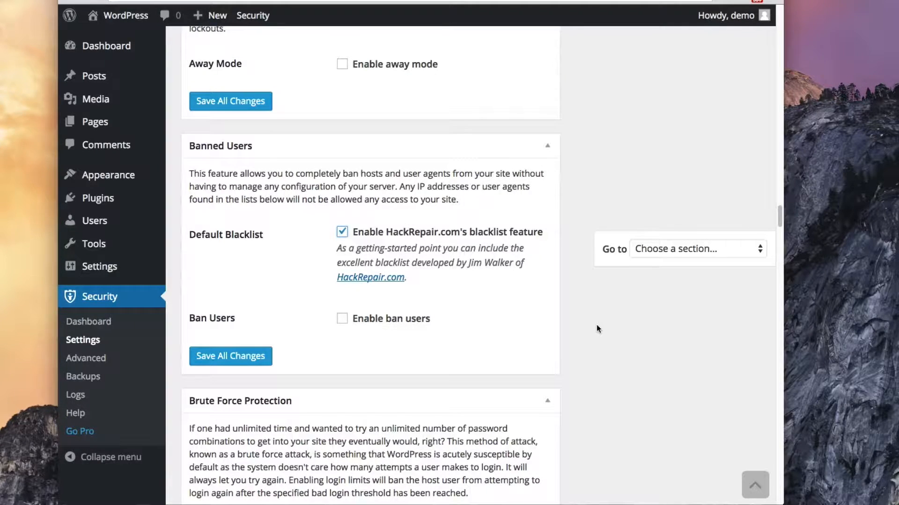
{"action": "scroll", "coordinate": [597, 329], "scroll_direction": "down", "scroll_amount": 1}
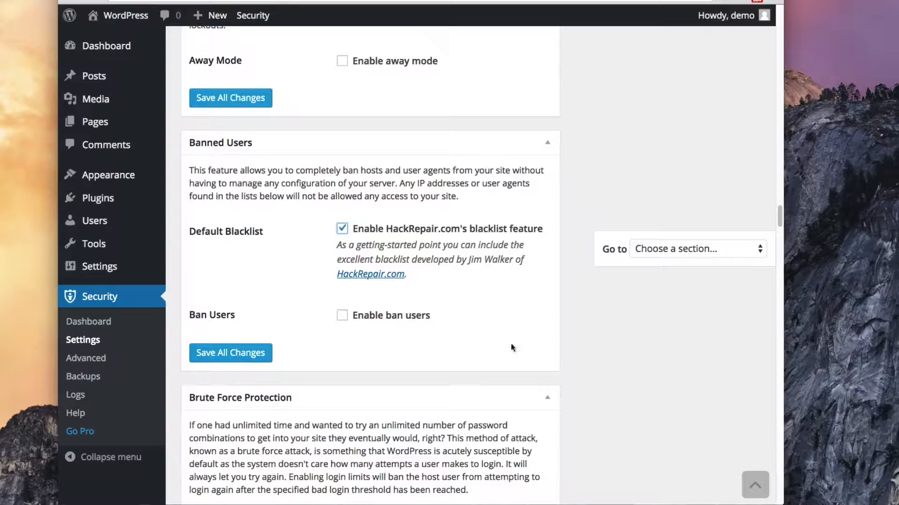
{"action": "scroll", "coordinate": [628, 358], "scroll_direction": "down", "scroll_amount": 1}
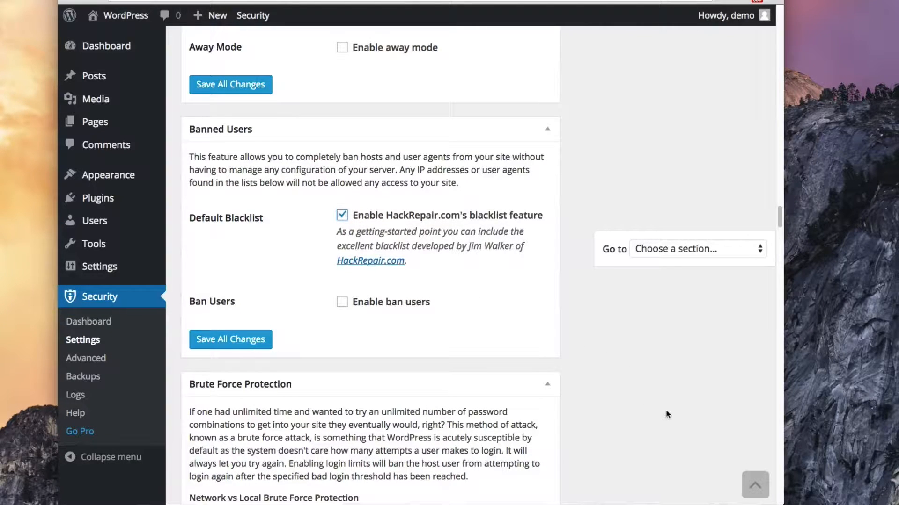
{"action": "scroll", "coordinate": [667, 414], "scroll_direction": "down", "scroll_amount": 1}
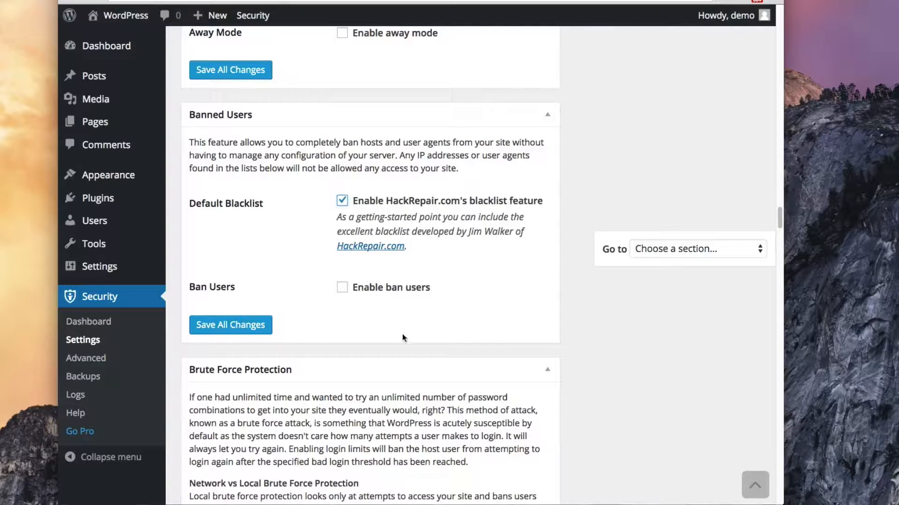
Turn on Ban Users and review the empty Ban Hosts and Ban User Agents lists
{"action": "left_click", "coordinate": [342, 287]}
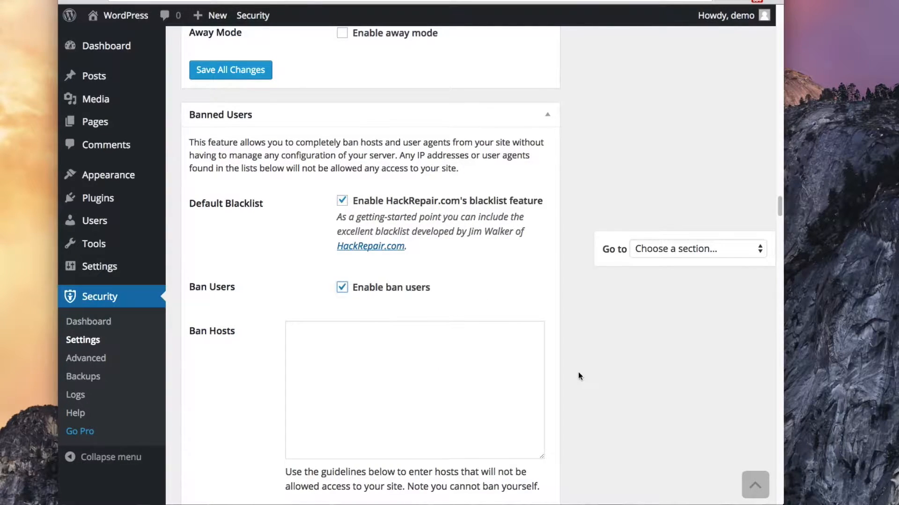
{"action": "scroll", "coordinate": [579, 373], "scroll_direction": "down", "scroll_amount": 5}
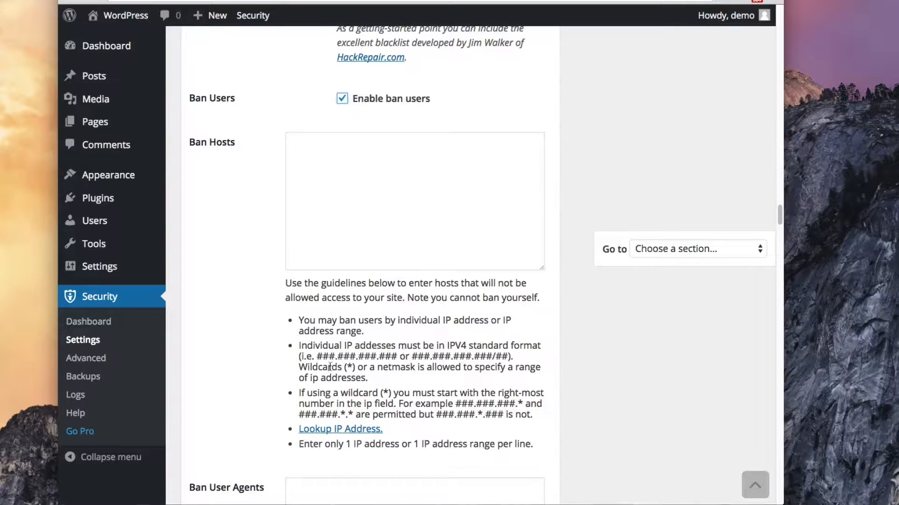
{"action": "scroll", "coordinate": [314, 338], "scroll_direction": "down", "scroll_amount": 3}
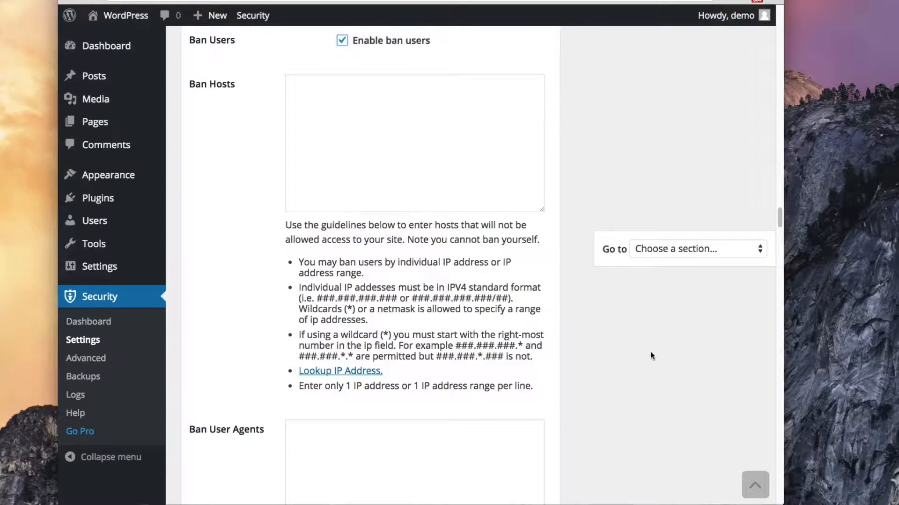
{"action": "scroll", "coordinate": [651, 355], "scroll_direction": "down", "scroll_amount": 2}
{"action": "scroll", "coordinate": [651, 355], "scroll_direction": "up", "scroll_amount": 3}
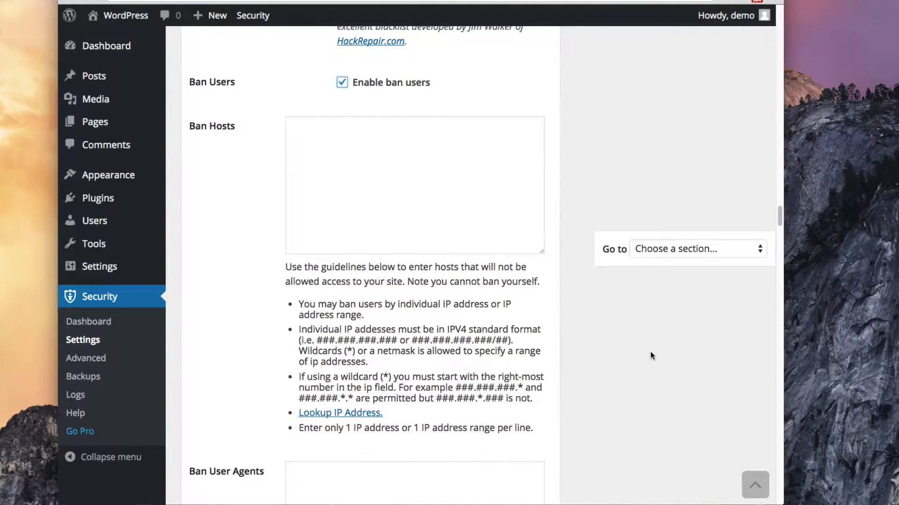
{"action": "scroll", "coordinate": [650, 356], "scroll_direction": "down", "scroll_amount": 10}
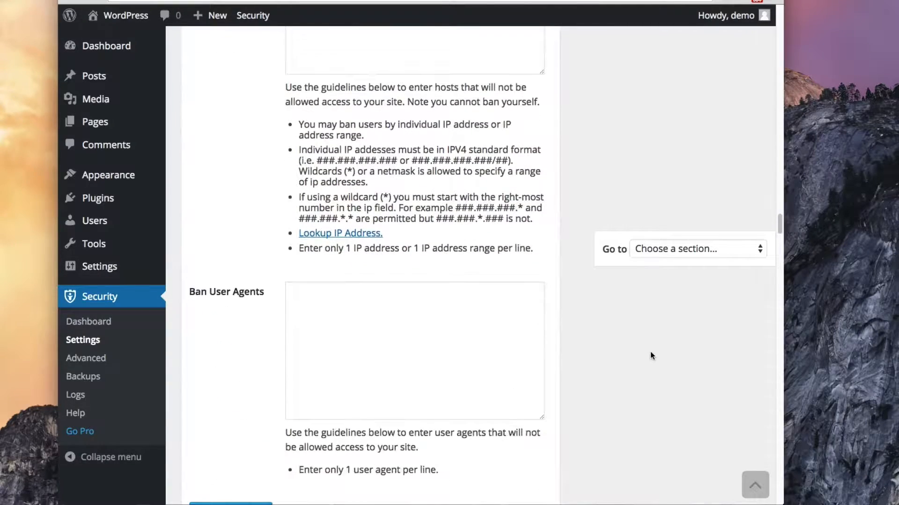
{"action": "scroll", "coordinate": [651, 353], "scroll_direction": "down", "scroll_amount": 5}
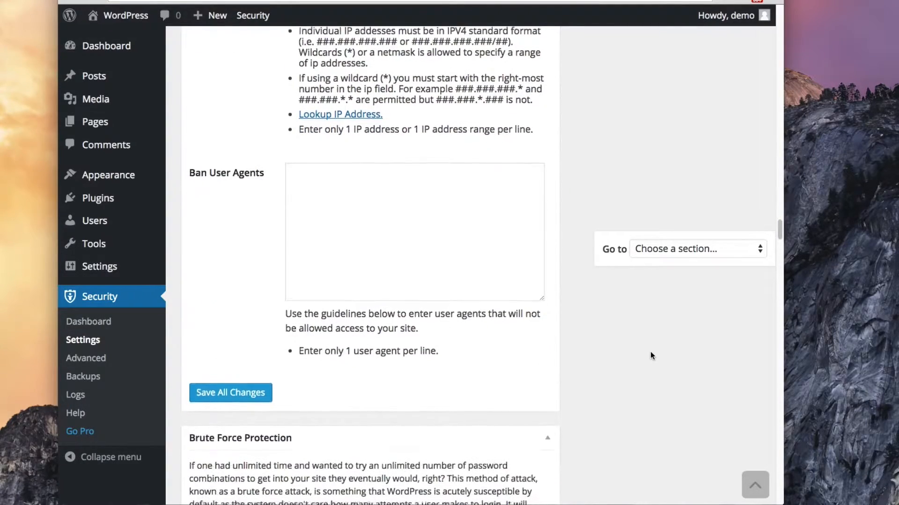
{"action": "scroll", "coordinate": [650, 356], "scroll_direction": "down", "scroll_amount": 14}
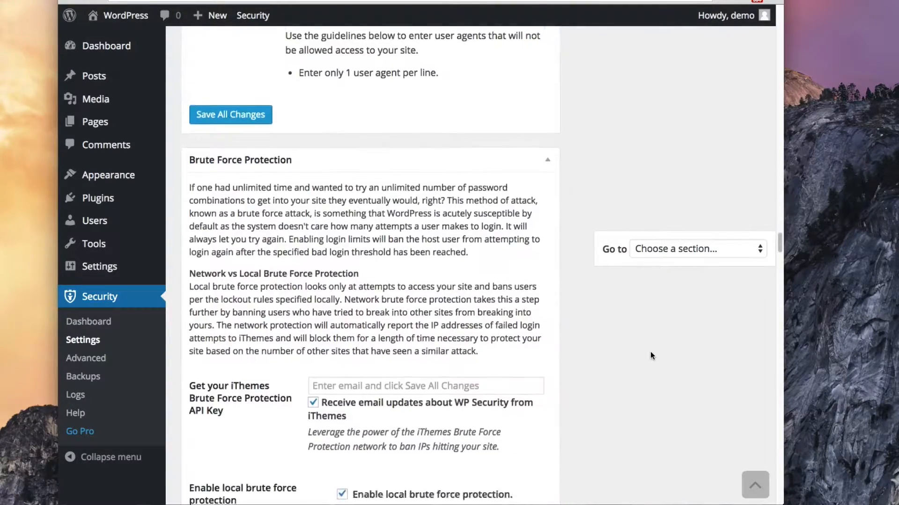
{"action": "scroll", "coordinate": [650, 356], "scroll_direction": "down", "scroll_amount": 1}
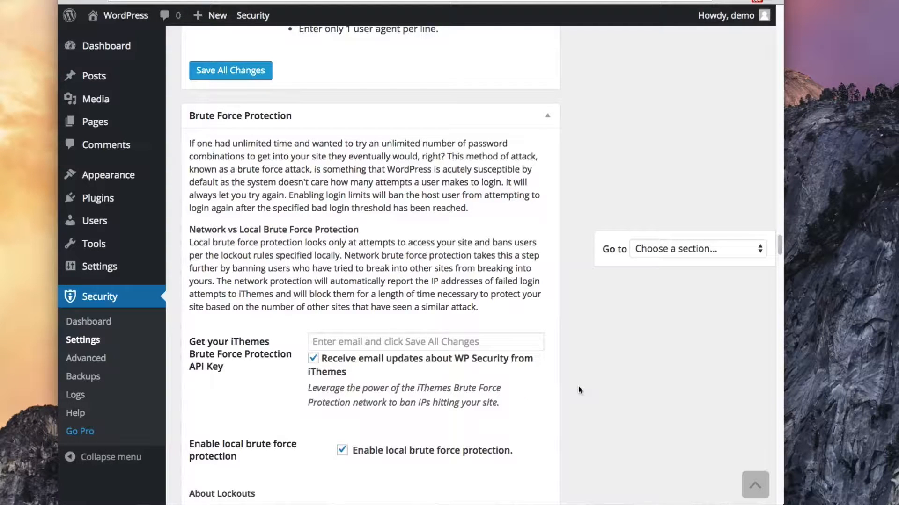
{"action": "scroll", "coordinate": [578, 390], "scroll_direction": "down", "scroll_amount": 4}
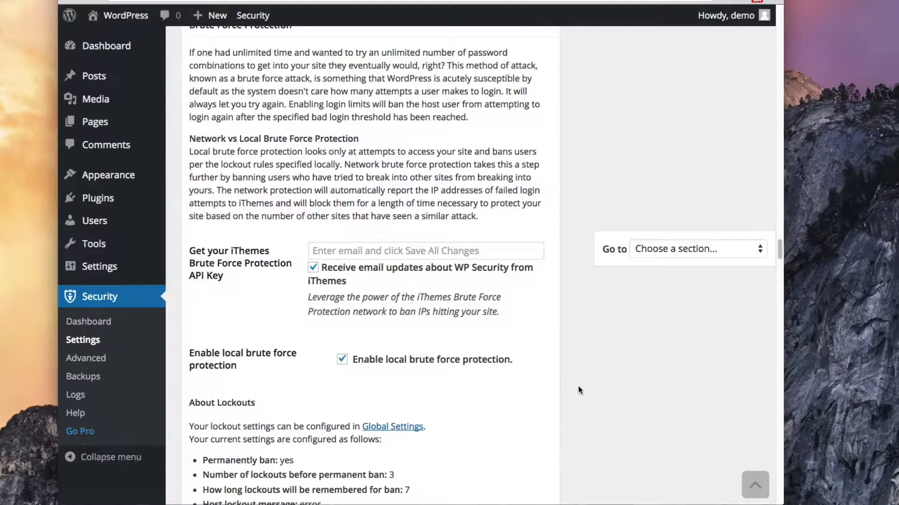
{"action": "scroll", "coordinate": [577, 386], "scroll_direction": "down", "scroll_amount": 3}
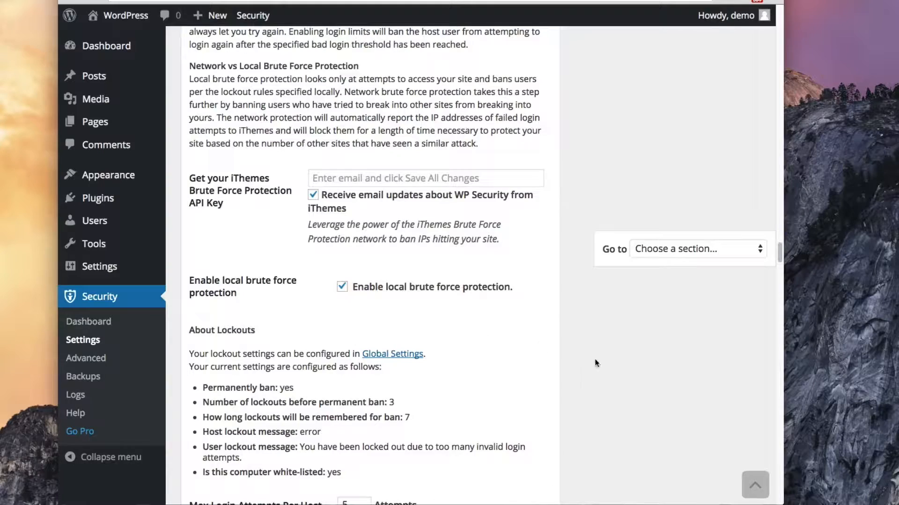
{"action": "scroll", "coordinate": [595, 359], "scroll_direction": "down", "scroll_amount": 1}
{"action": "scroll", "coordinate": [553, 371], "scroll_direction": "down", "scroll_amount": 8}
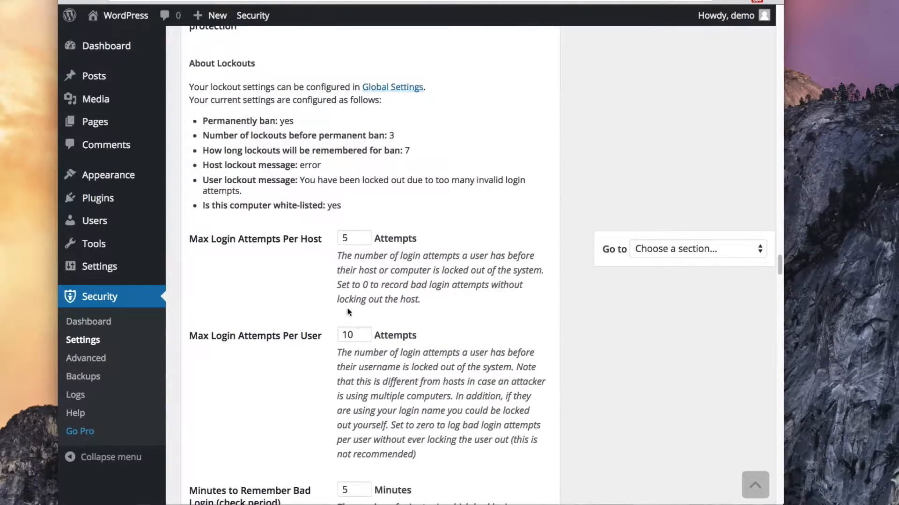
{"action": "scroll", "coordinate": [557, 385], "scroll_direction": "down", "scroll_amount": 1}
{"action": "scroll", "coordinate": [557, 386], "scroll_direction": "down", "scroll_amount": 2}
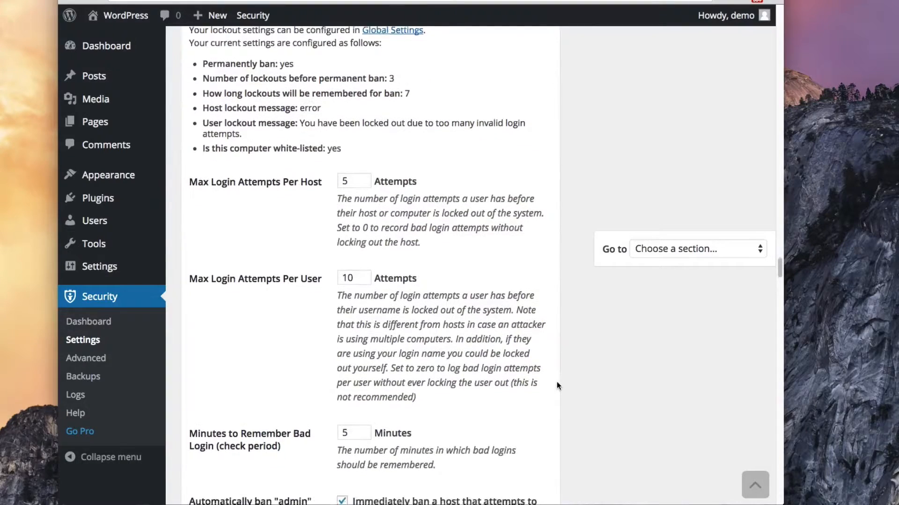
{"action": "scroll", "coordinate": [517, 416], "scroll_direction": "down", "scroll_amount": 3}
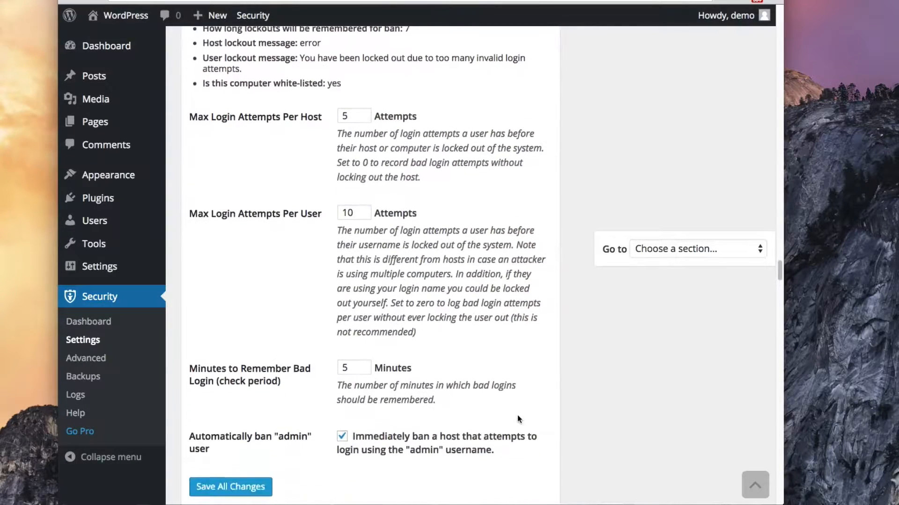
{"action": "scroll", "coordinate": [517, 418], "scroll_direction": "down", "scroll_amount": 3}
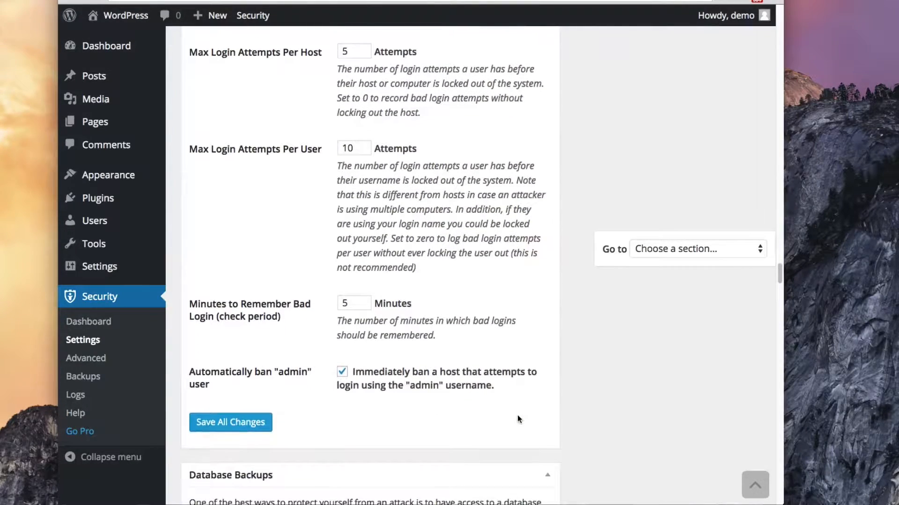
{"action": "scroll", "coordinate": [518, 416], "scroll_direction": "down", "scroll_amount": 1}
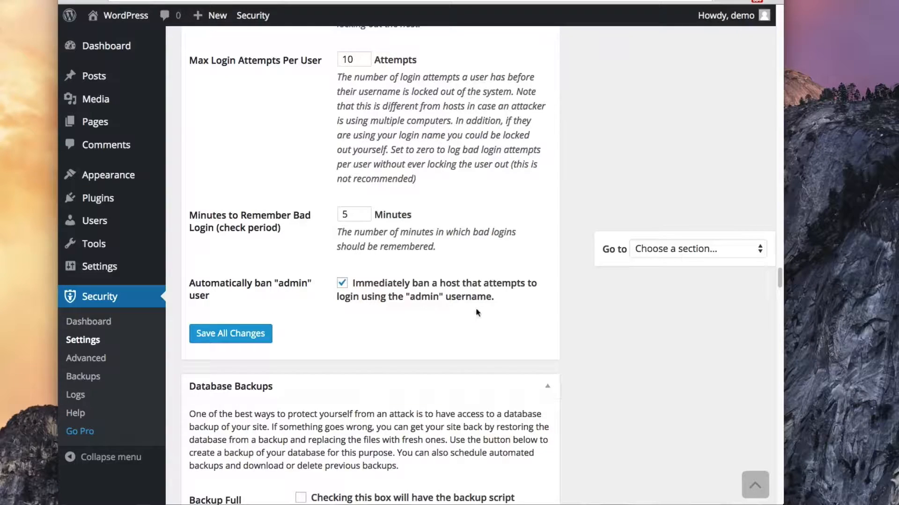
{"action": "scroll", "coordinate": [603, 358], "scroll_direction": "down", "scroll_amount": 6}
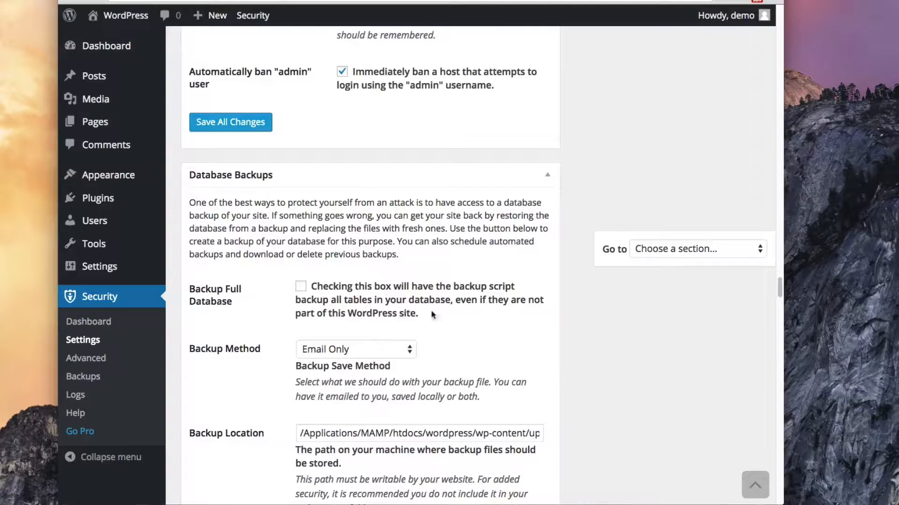
{"action": "scroll", "coordinate": [585, 377], "scroll_direction": "down", "scroll_amount": 1}
{"action": "scroll", "coordinate": [585, 377], "scroll_direction": "down", "scroll_amount": 3}
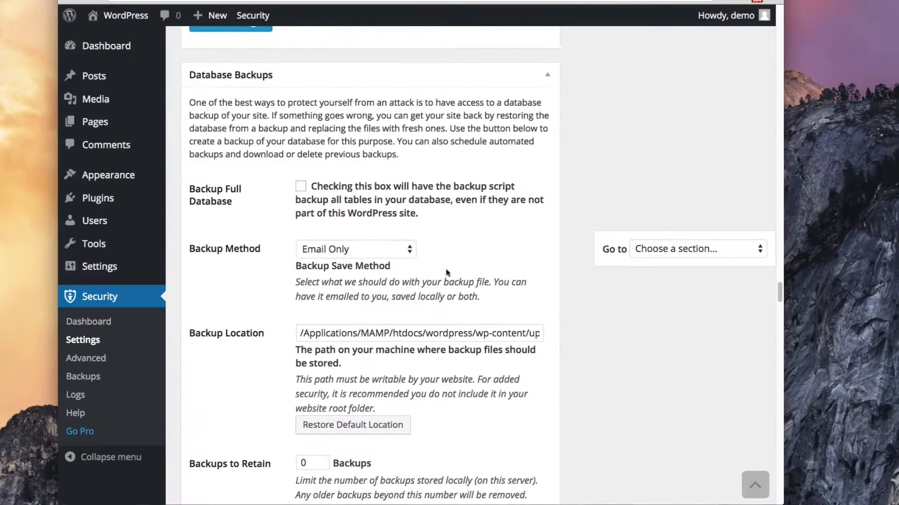
{"action": "left_click", "coordinate": [395, 253]}
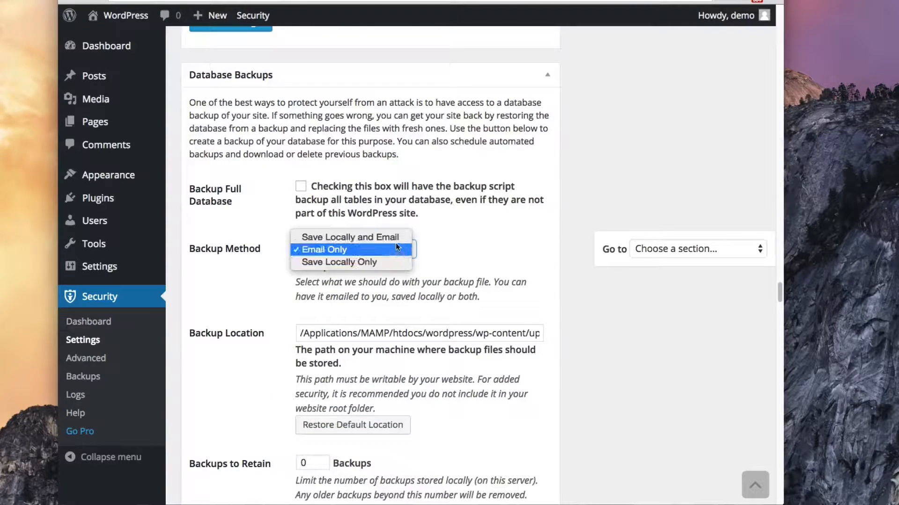
{"action": "left_click", "coordinate": [395, 247]}
{"action": "scroll", "coordinate": [613, 366], "scroll_direction": "down", "scroll_amount": 1}
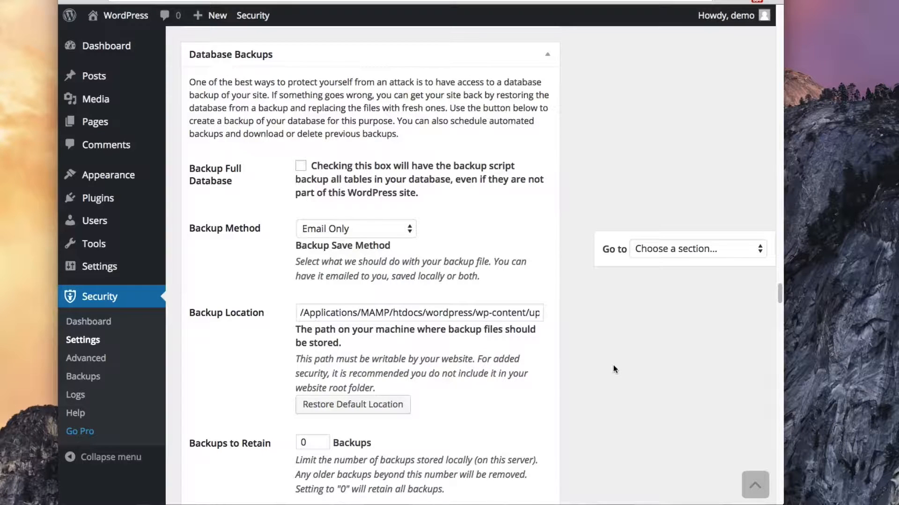
{"action": "scroll", "coordinate": [613, 366], "scroll_direction": "down", "scroll_amount": 1}
{"action": "scroll", "coordinate": [613, 366], "scroll_direction": "down", "scroll_amount": 2}
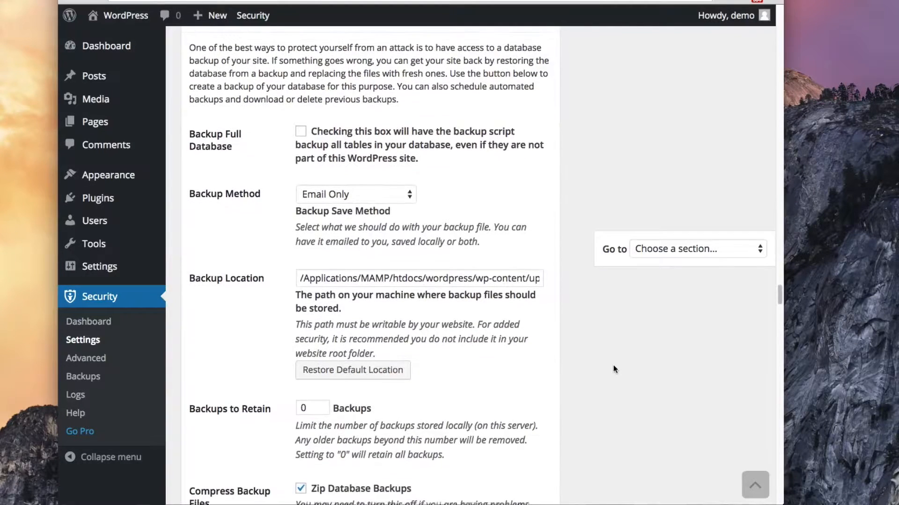
{"action": "scroll", "coordinate": [580, 388], "scroll_direction": "down", "scroll_amount": 1}
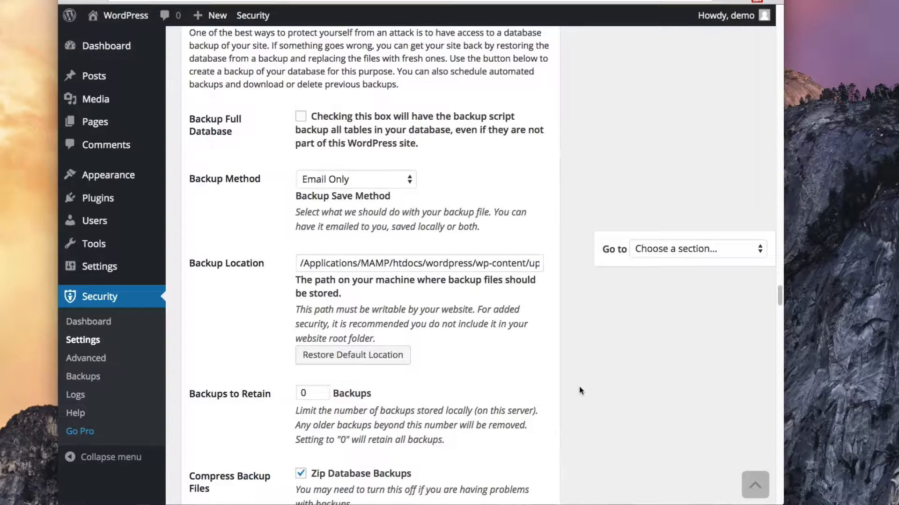
{"action": "scroll", "coordinate": [579, 388], "scroll_direction": "down", "scroll_amount": 1}
{"action": "scroll", "coordinate": [452, 356], "scroll_direction": "down", "scroll_amount": 5}
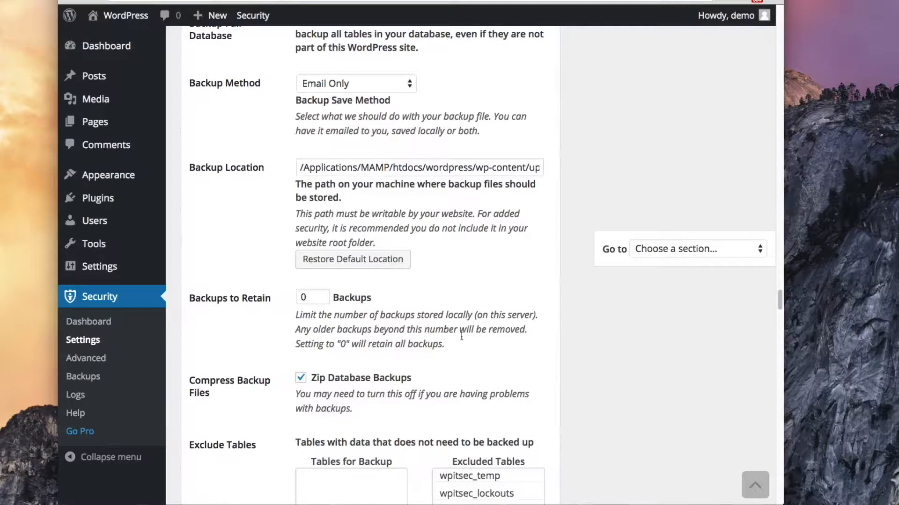
{"action": "scroll", "coordinate": [610, 378], "scroll_direction": "down", "scroll_amount": 1}
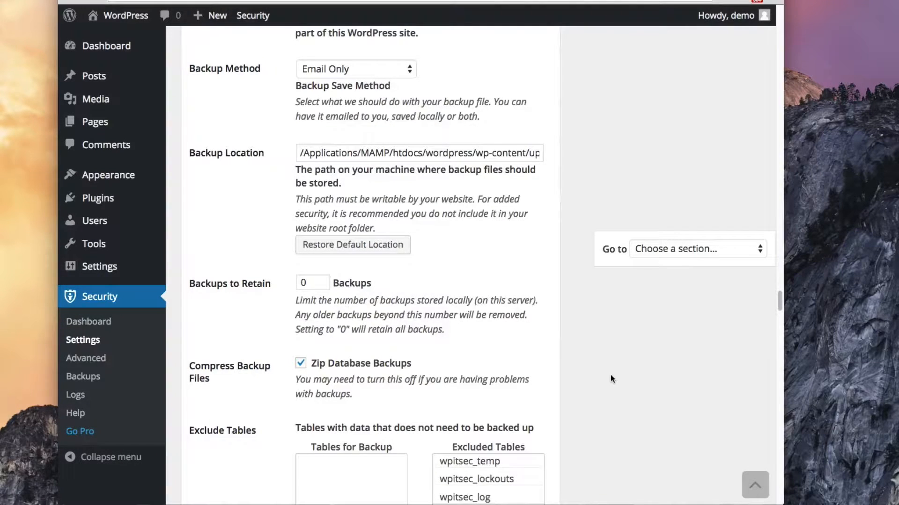
{"action": "scroll", "coordinate": [610, 379], "scroll_direction": "down", "scroll_amount": 5}
{"action": "scroll", "coordinate": [611, 375], "scroll_direction": "down", "scroll_amount": 5}
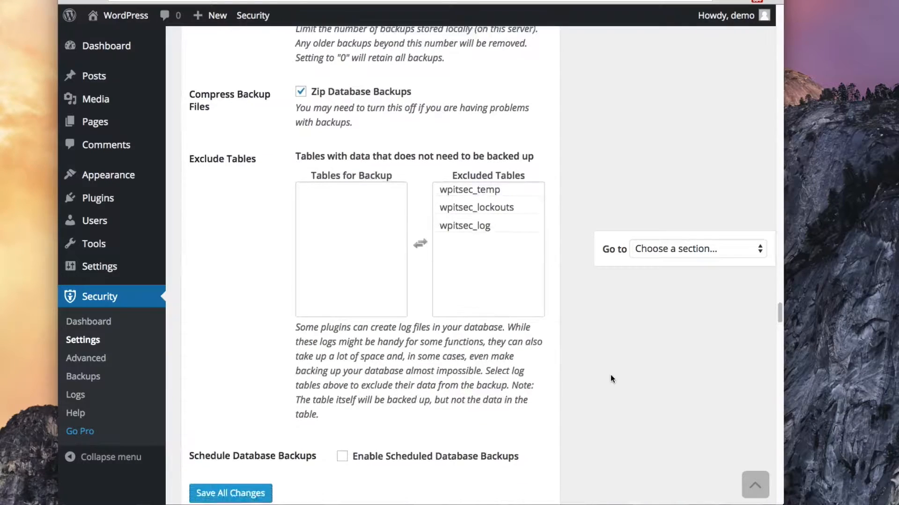
{"action": "scroll", "coordinate": [610, 379], "scroll_direction": "down", "scroll_amount": 3}
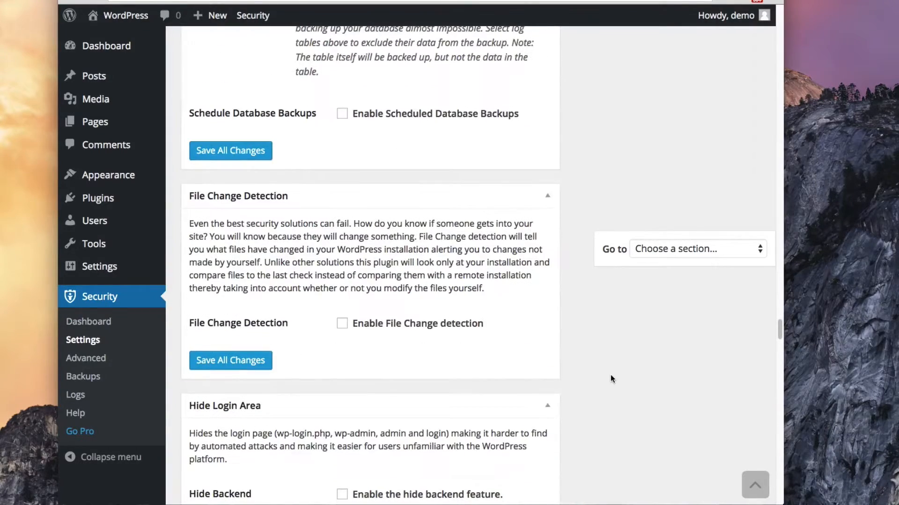
{"action": "left_click", "coordinate": [342, 325]}
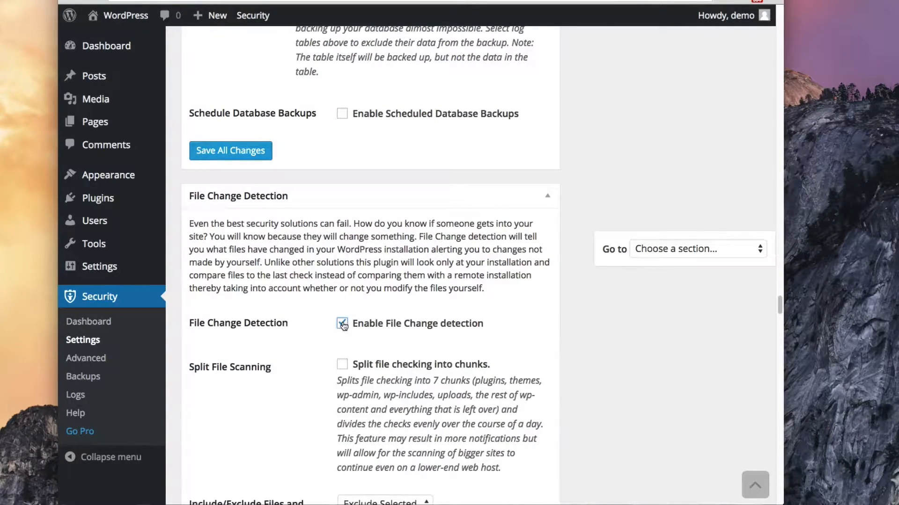
{"action": "scroll", "coordinate": [604, 362], "scroll_direction": "down", "scroll_amount": 2}
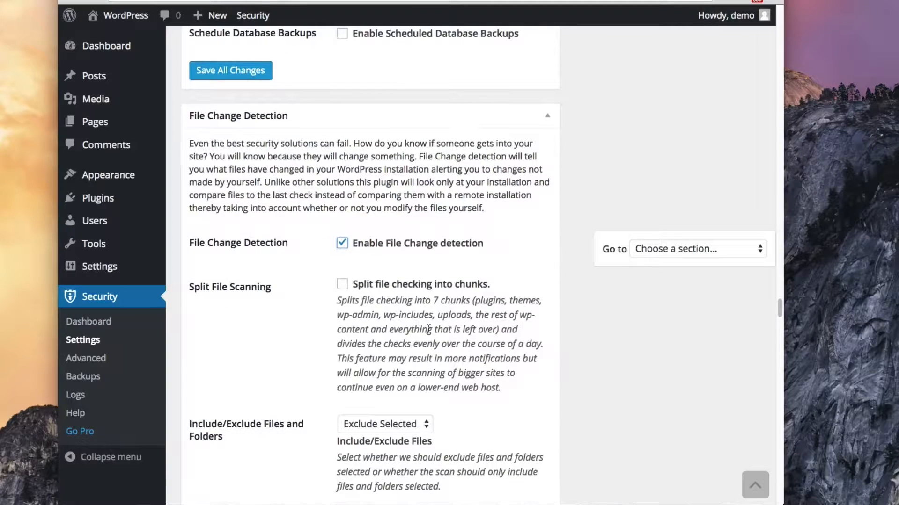
{"action": "left_click", "coordinate": [342, 285]}
{"action": "scroll", "coordinate": [701, 377], "scroll_direction": "down", "scroll_amount": 1}
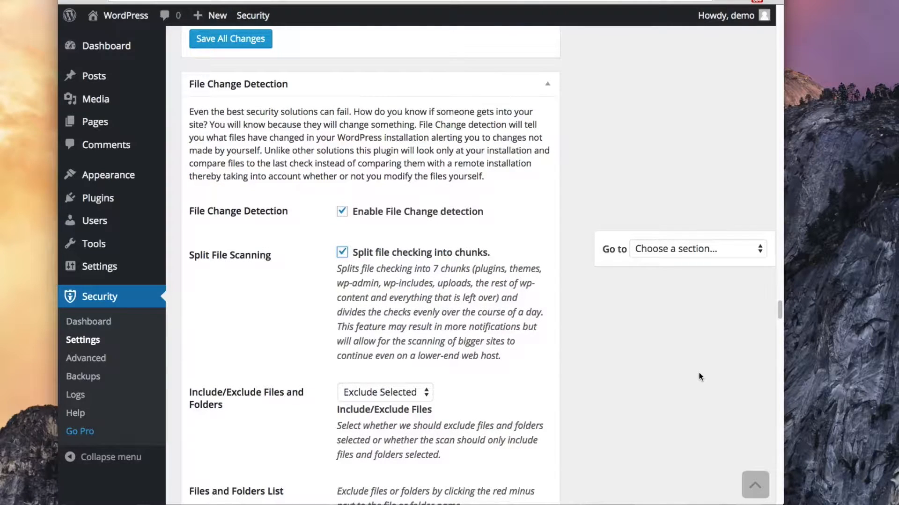
{"action": "scroll", "coordinate": [700, 376], "scroll_direction": "down", "scroll_amount": 8}
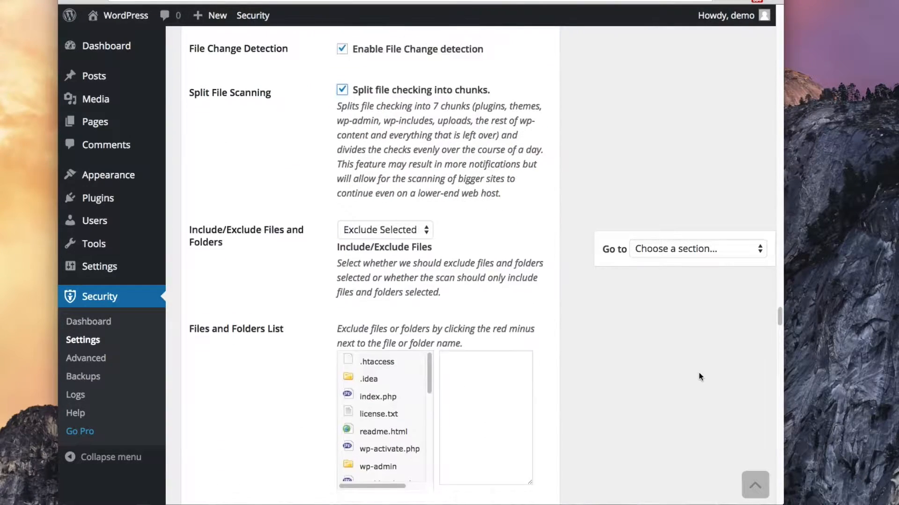
{"action": "scroll", "coordinate": [699, 374], "scroll_direction": "down", "scroll_amount": 7}
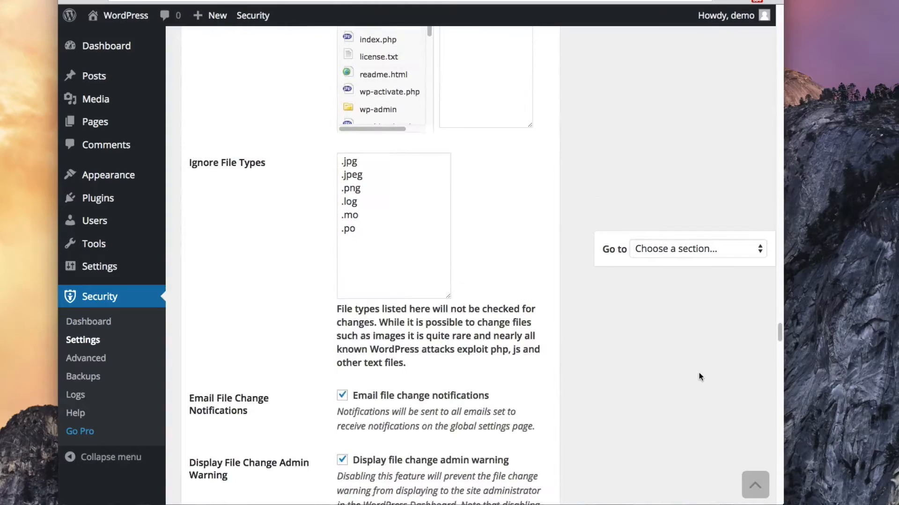
{"action": "scroll", "coordinate": [699, 375], "scroll_direction": "down", "scroll_amount": 1}
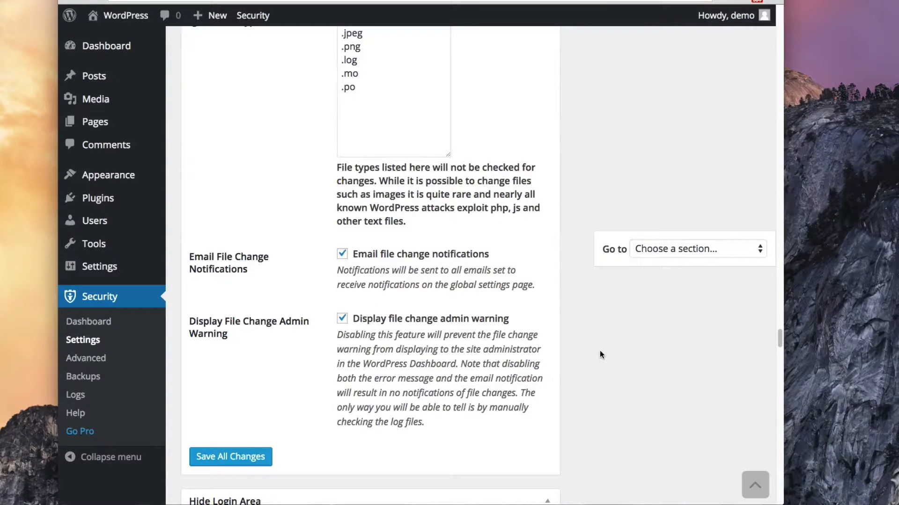
{"action": "scroll", "coordinate": [600, 351], "scroll_direction": "down", "scroll_amount": 6}
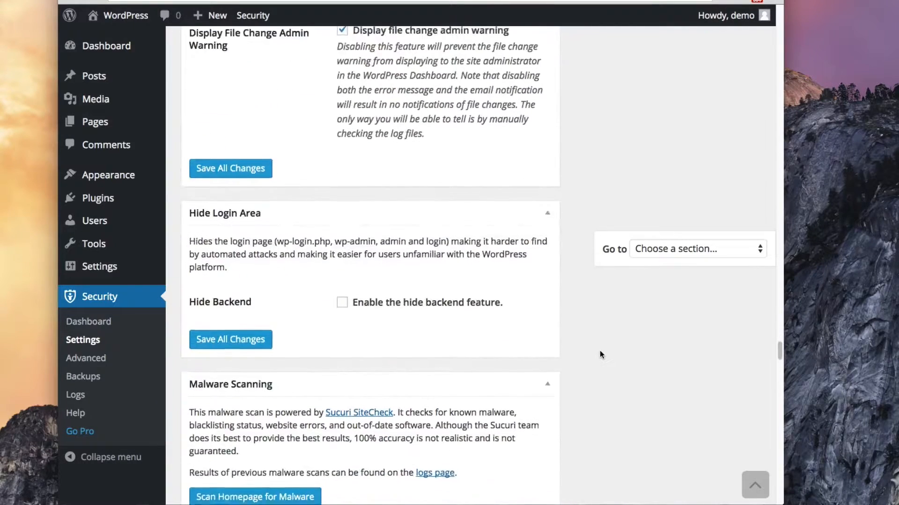
{"action": "scroll", "coordinate": [600, 355], "scroll_direction": "down", "scroll_amount": 1}
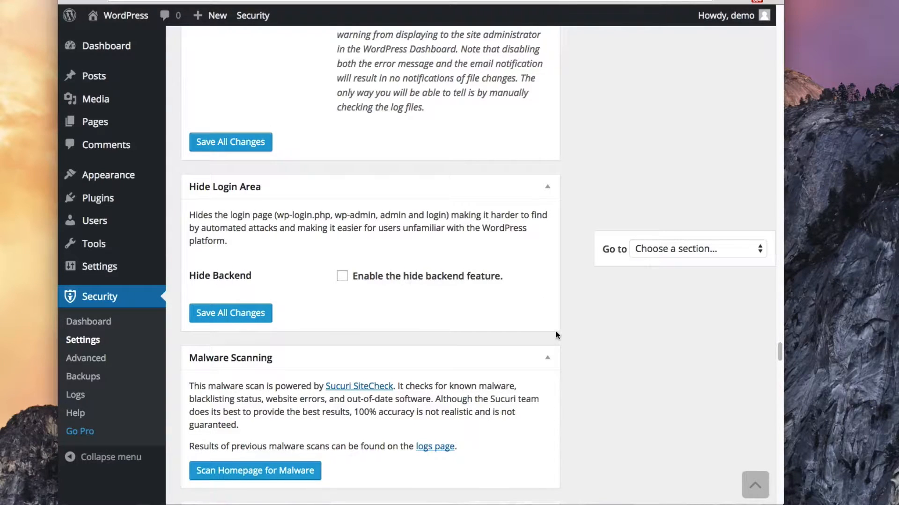
{"action": "scroll", "coordinate": [556, 335], "scroll_direction": "down", "scroll_amount": 1}
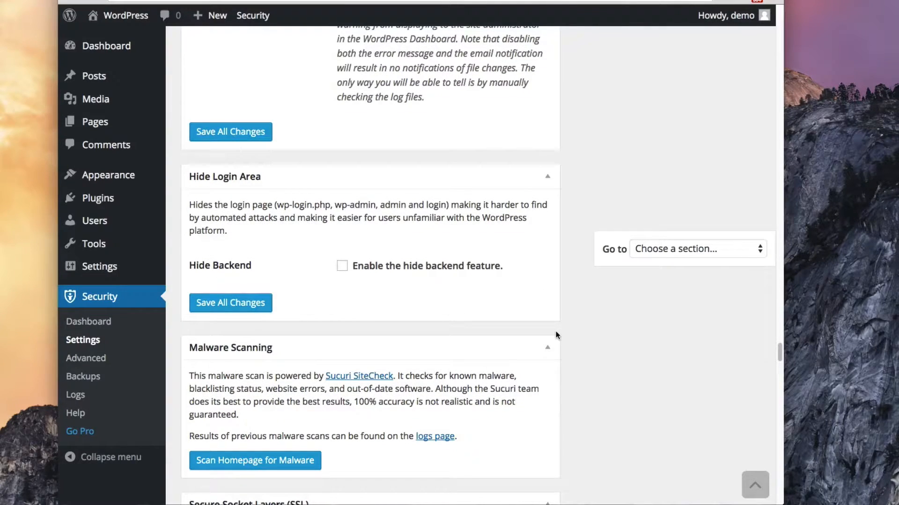
{"action": "scroll", "coordinate": [573, 336], "scroll_direction": "down", "scroll_amount": 1}
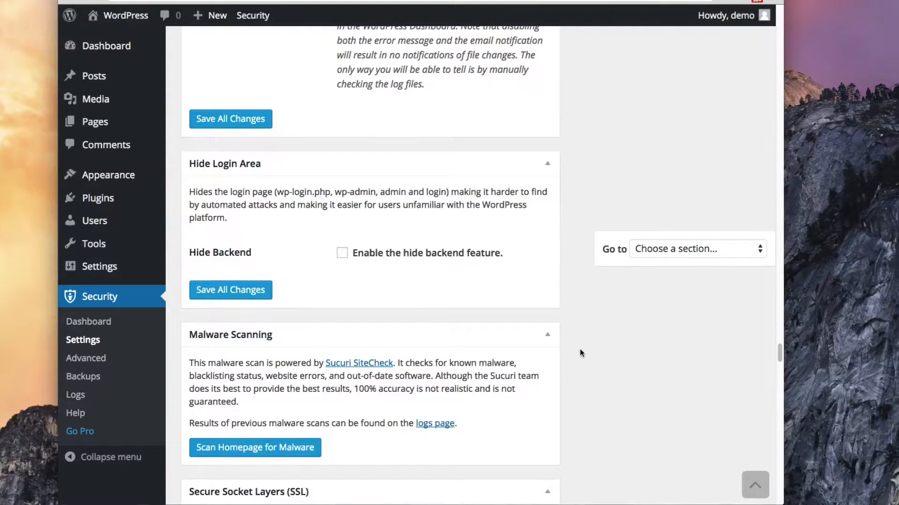
{"action": "scroll", "coordinate": [579, 350], "scroll_direction": "down", "scroll_amount": 5}
{"action": "scroll", "coordinate": [579, 352], "scroll_direction": "down", "scroll_amount": 1}
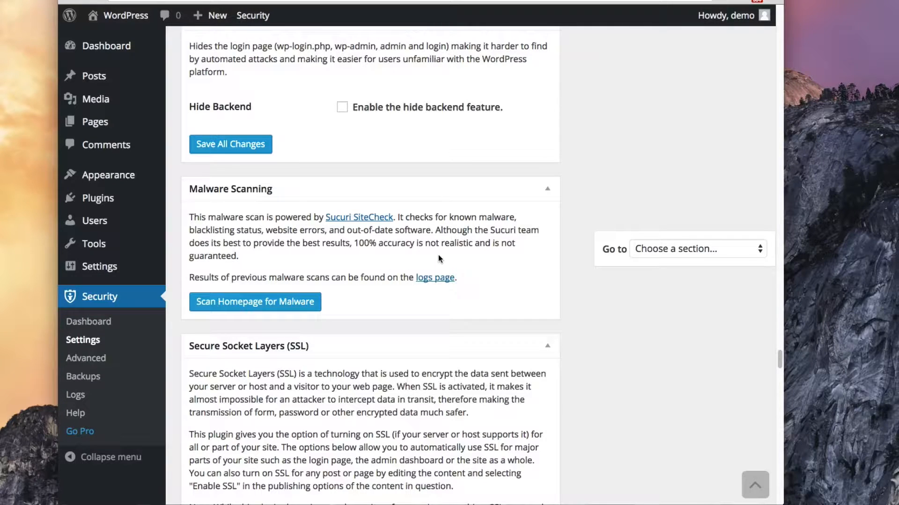
{"action": "scroll", "coordinate": [632, 368], "scroll_direction": "down", "scroll_amount": 2}
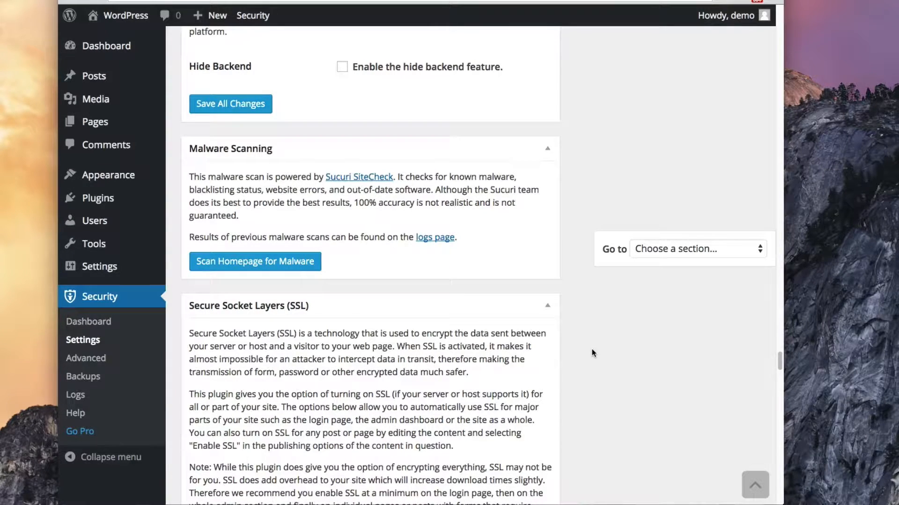
{"action": "scroll", "coordinate": [591, 349], "scroll_direction": "down", "scroll_amount": 2}
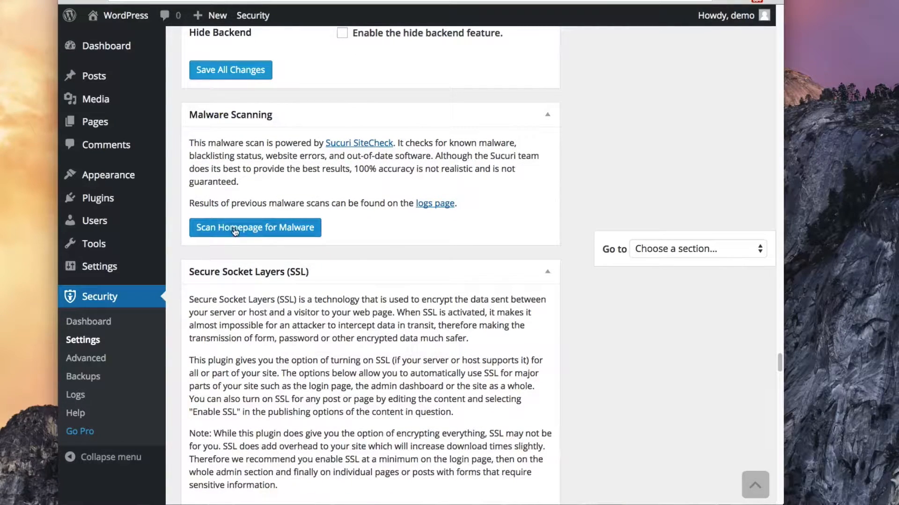
{"action": "scroll", "coordinate": [578, 389], "scroll_direction": "down", "scroll_amount": 2}
{"action": "scroll", "coordinate": [578, 390], "scroll_direction": "down", "scroll_amount": 3}
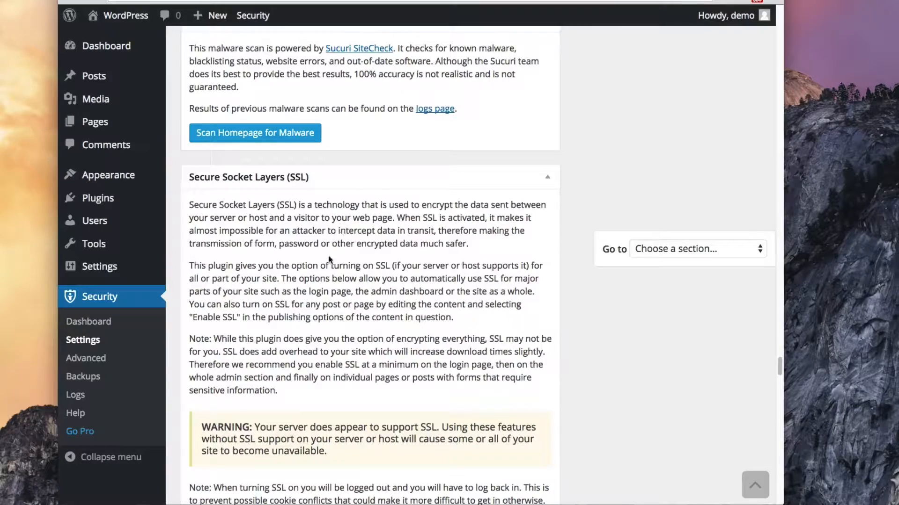
{"action": "scroll", "coordinate": [391, 349], "scroll_direction": "down", "scroll_amount": 3}
{"action": "scroll", "coordinate": [391, 349], "scroll_direction": "down", "scroll_amount": 4}
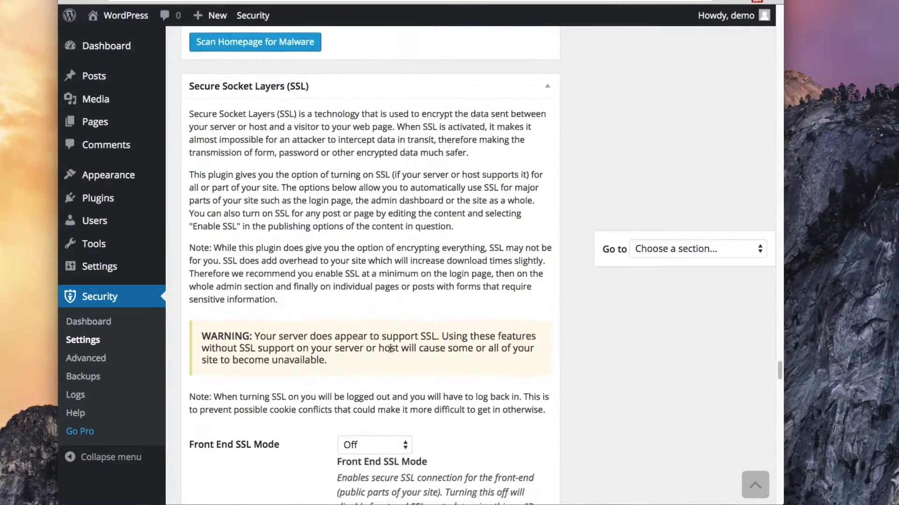
{"action": "scroll", "coordinate": [390, 351], "scroll_direction": "down", "scroll_amount": 5}
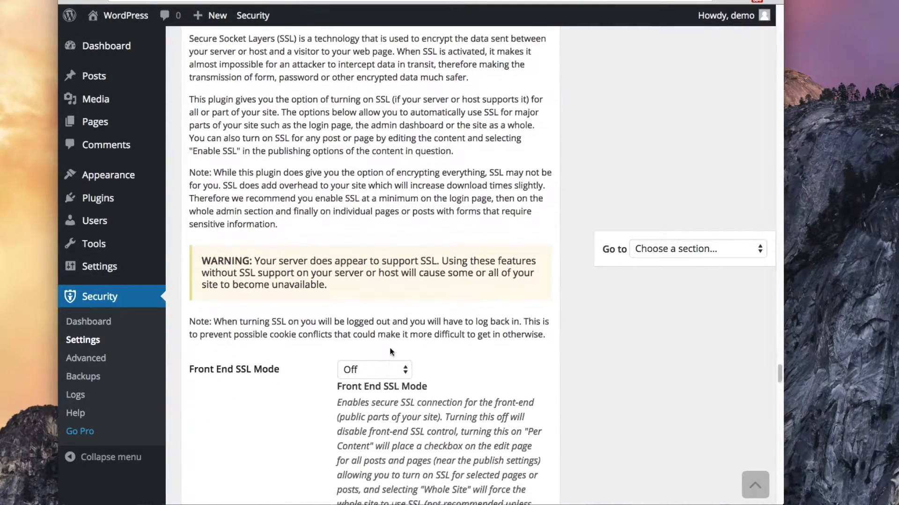
{"action": "scroll", "coordinate": [390, 349], "scroll_direction": "down", "scroll_amount": 5}
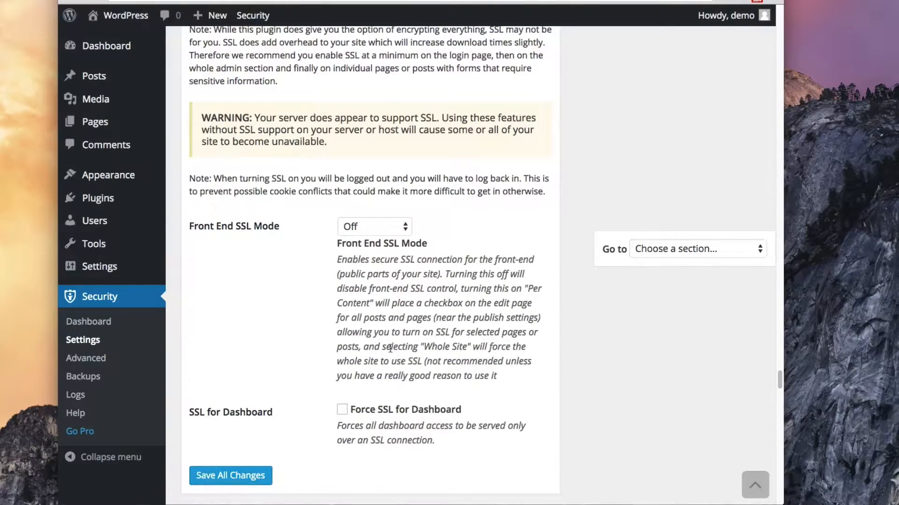
{"action": "left_click", "coordinate": [379, 228]}
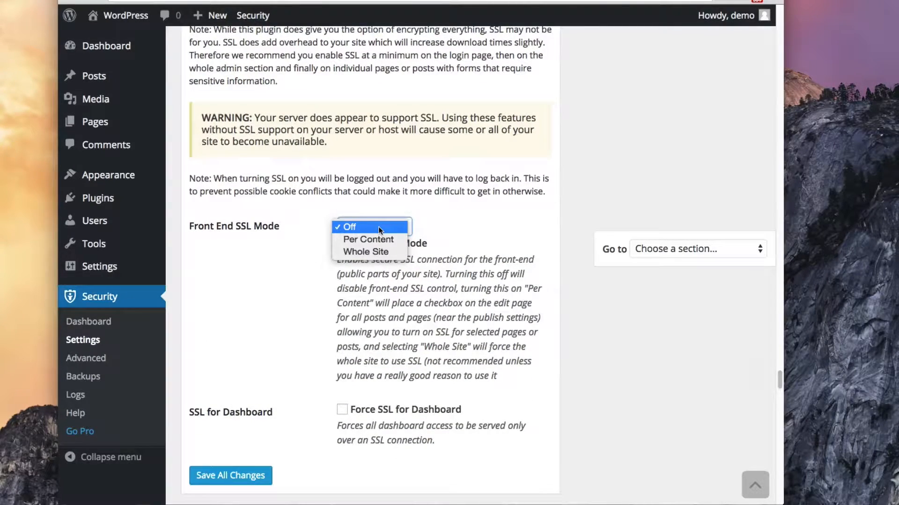
{"action": "left_click", "coordinate": [460, 280]}
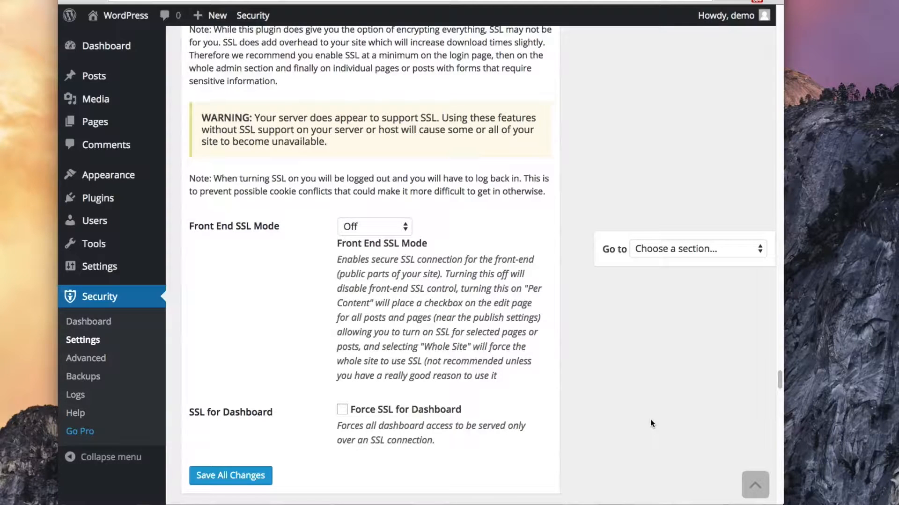
{"action": "scroll", "coordinate": [650, 419], "scroll_direction": "down", "scroll_amount": 5}
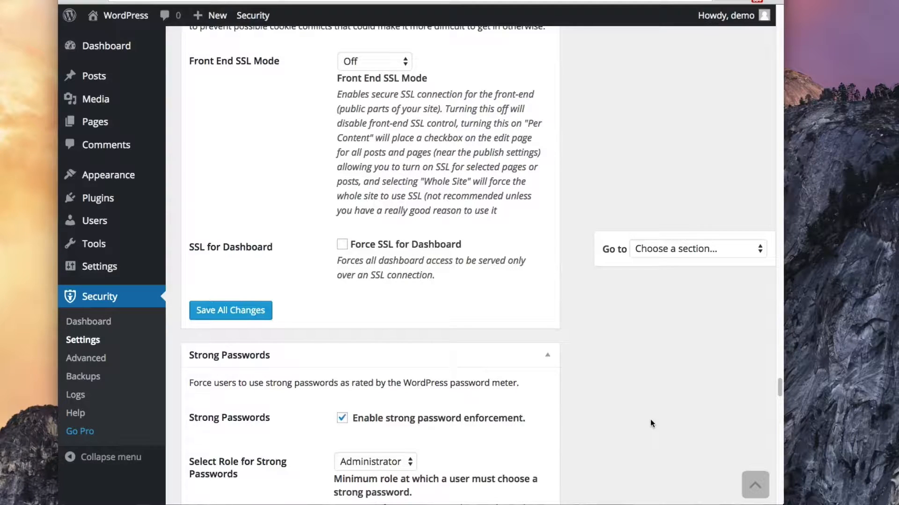
{"action": "scroll", "coordinate": [650, 421], "scroll_direction": "down", "scroll_amount": 5}
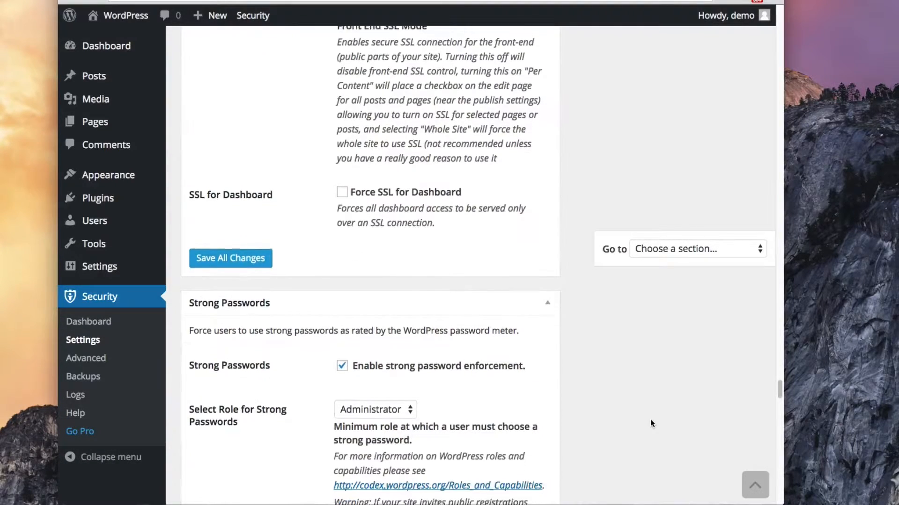
{"action": "scroll", "coordinate": [650, 419], "scroll_direction": "up", "scroll_amount": 1}
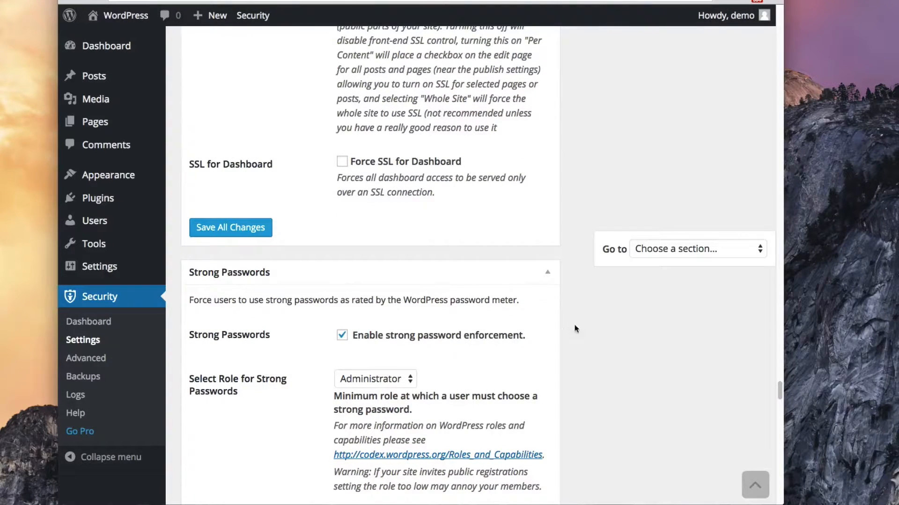
{"action": "scroll", "coordinate": [607, 368], "scroll_direction": "down", "scroll_amount": 6}
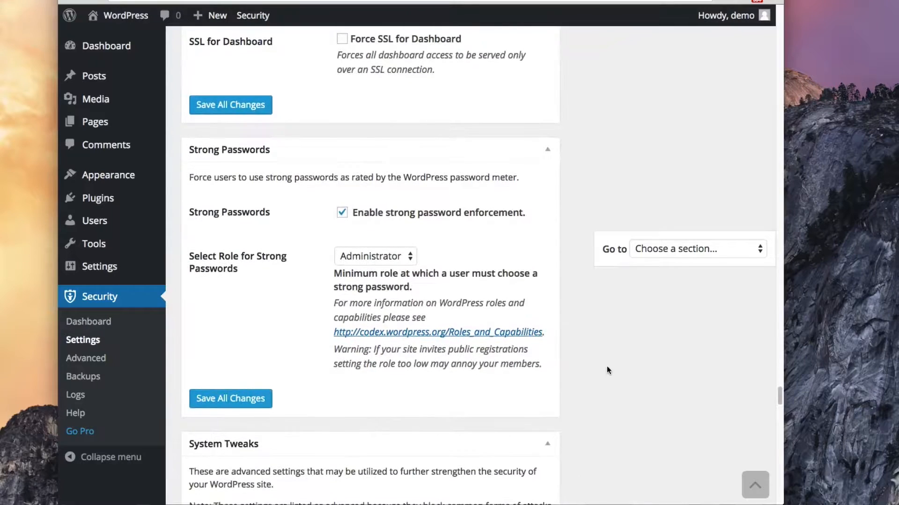
{"action": "scroll", "coordinate": [607, 368], "scroll_direction": "down", "scroll_amount": 1}
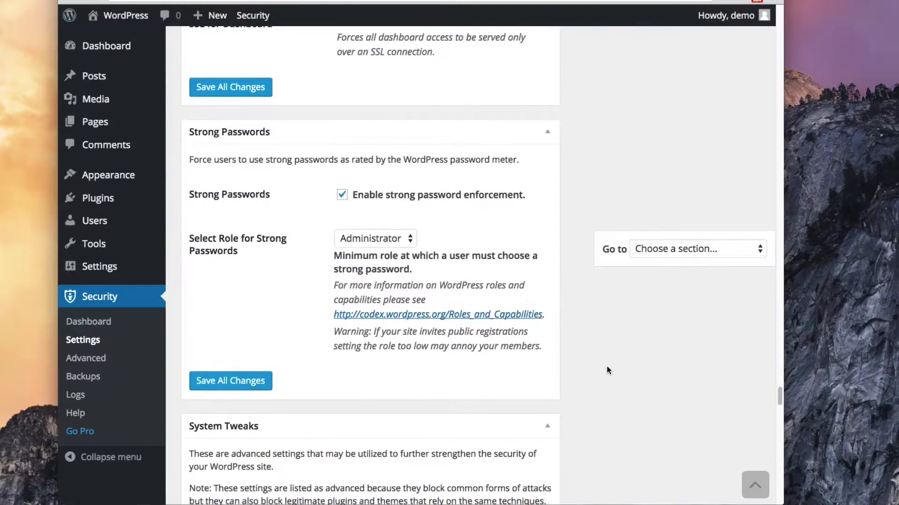
{"action": "left_click", "coordinate": [402, 241]}
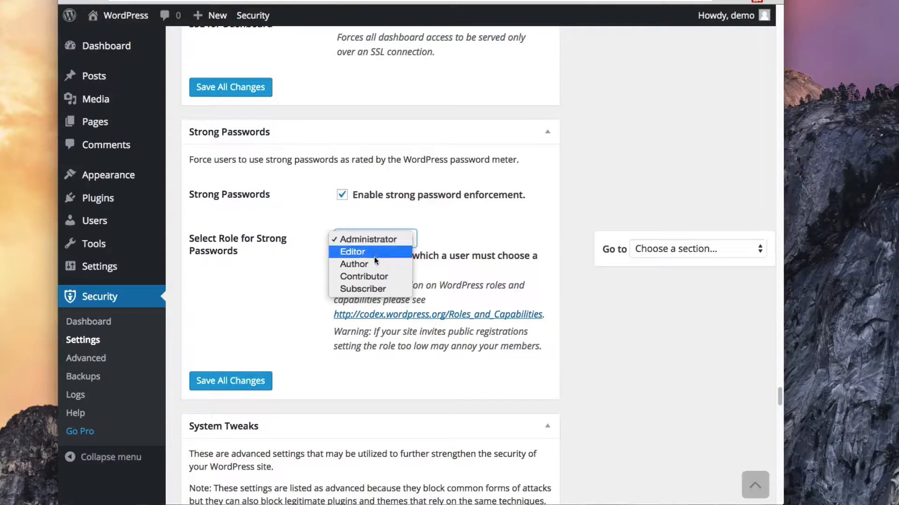
{"action": "left_click", "coordinate": [599, 352]}
{"action": "scroll", "coordinate": [599, 353], "scroll_direction": "down", "scroll_amount": 5}
Turn on Protect System Files and Disable Directory Browsing
{"action": "scroll", "coordinate": [599, 353], "scroll_direction": "down", "scroll_amount": 5}
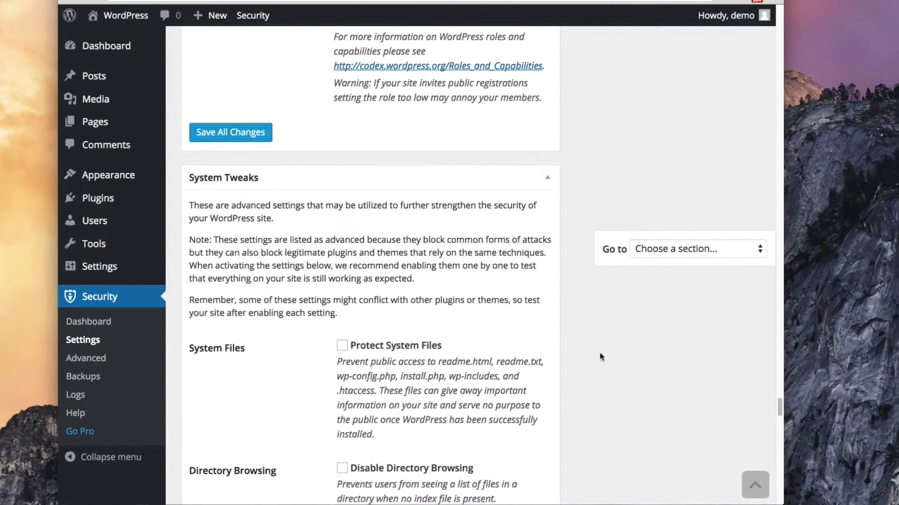
{"action": "scroll", "coordinate": [600, 357], "scroll_direction": "down", "scroll_amount": 1}
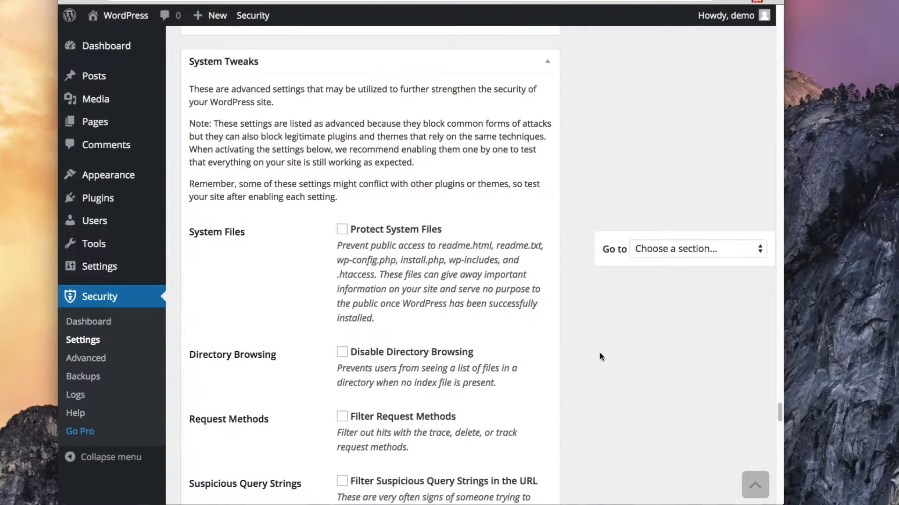
{"action": "left_click", "coordinate": [342, 231]}
{"action": "scroll", "coordinate": [660, 388], "scroll_direction": "down", "scroll_amount": 3}
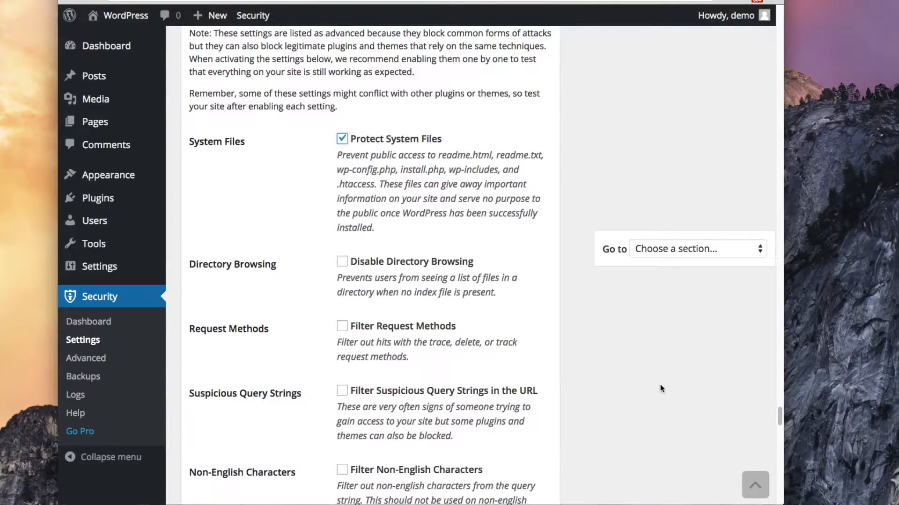
{"action": "left_click", "coordinate": [342, 262]}
Turn on Filter Request Methods and Filter Suspicious Query Strings in the URL
{"action": "scroll", "coordinate": [617, 363], "scroll_direction": "down", "scroll_amount": 3}
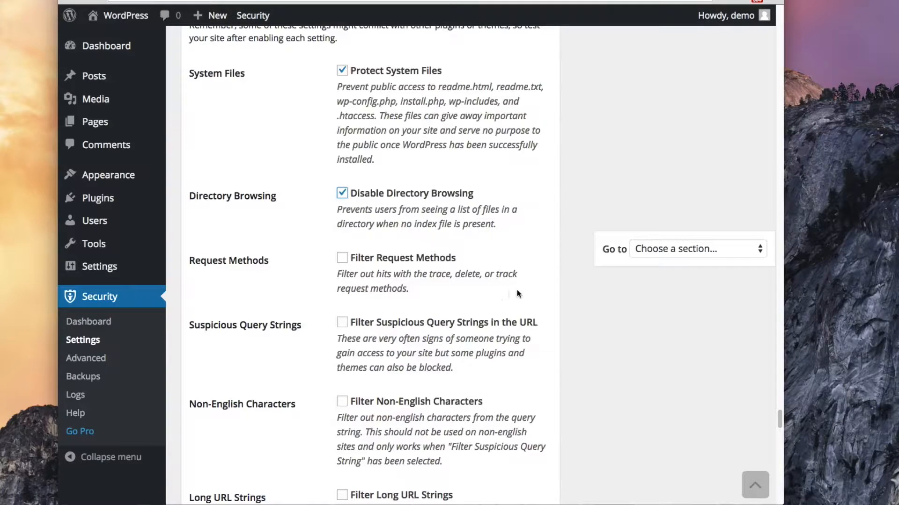
{"action": "left_click", "coordinate": [342, 258]}
{"action": "scroll", "coordinate": [585, 346], "scroll_direction": "down", "scroll_amount": 1}
{"action": "scroll", "coordinate": [585, 345], "scroll_direction": "down", "scroll_amount": 3}
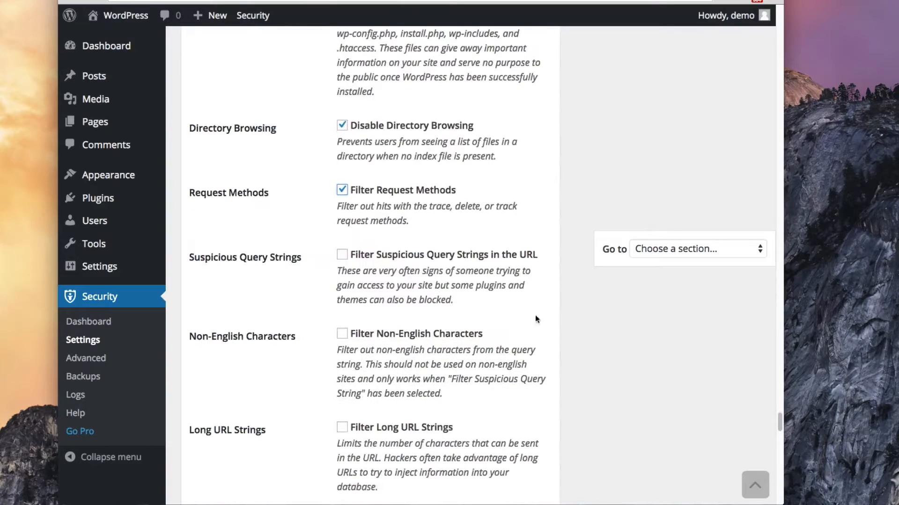
{"action": "left_click", "coordinate": [348, 256]}
Turn on Filter Non-English Characters and Filter Long URL Strings
{"action": "left_click", "coordinate": [341, 333]}
{"action": "scroll", "coordinate": [661, 365], "scroll_direction": "down", "scroll_amount": 1}
{"action": "scroll", "coordinate": [660, 366], "scroll_direction": "down", "scroll_amount": 2}
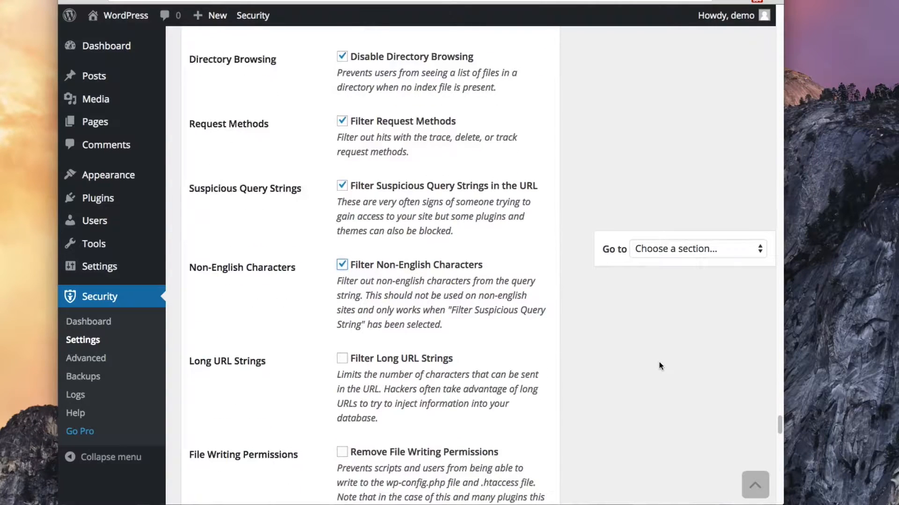
{"action": "scroll", "coordinate": [661, 365], "scroll_direction": "down", "scroll_amount": 3}
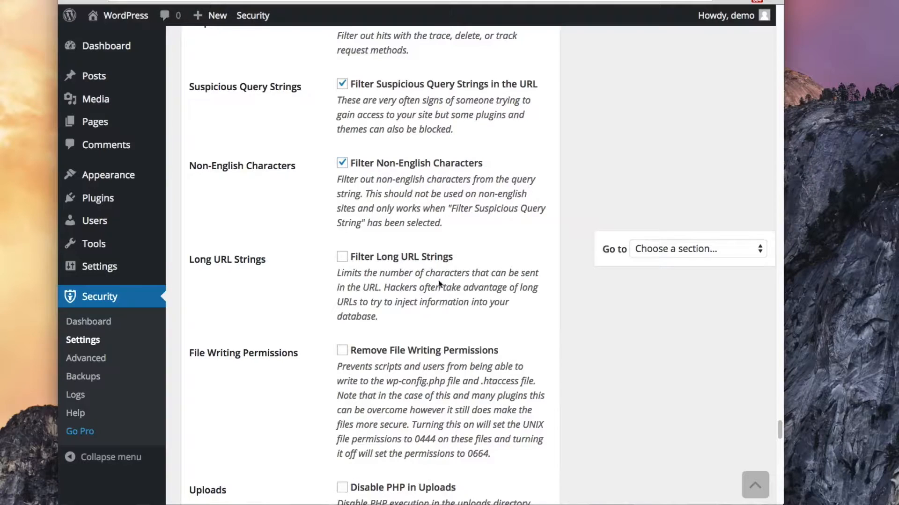
{"action": "left_click", "coordinate": [341, 257]}
Enable Remove File Writing Permissions and Disable PHP in Uploads
{"action": "scroll", "coordinate": [441, 274], "scroll_direction": "up", "scroll_amount": 10}
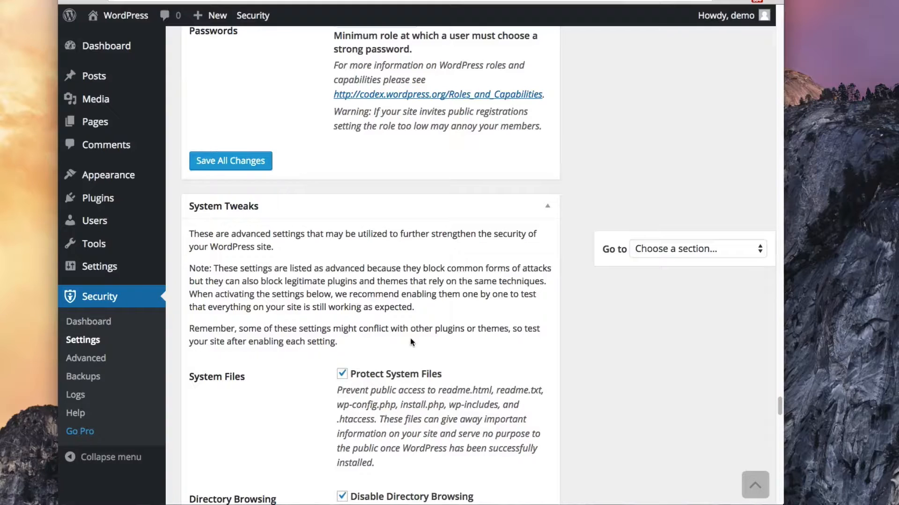
{"action": "scroll", "coordinate": [411, 342], "scroll_direction": "down", "scroll_amount": 2}
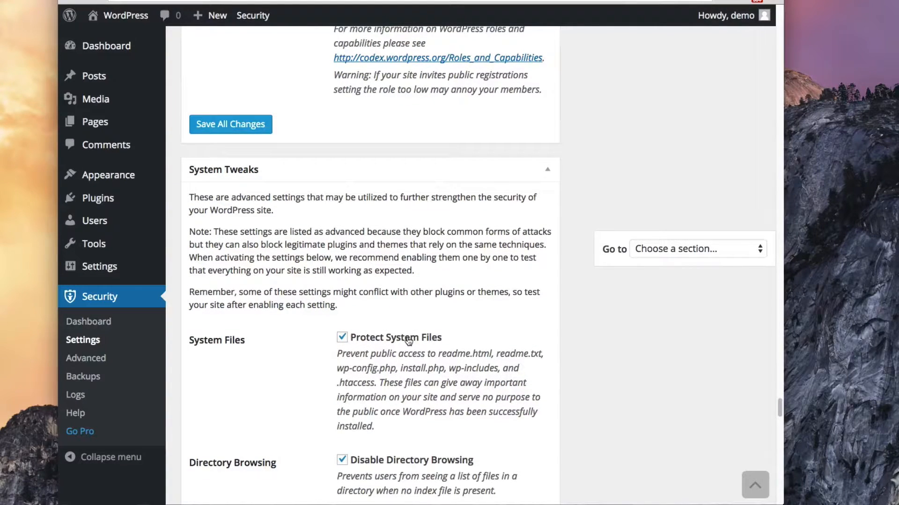
{"action": "scroll", "coordinate": [407, 340], "scroll_direction": "down", "scroll_amount": 5}
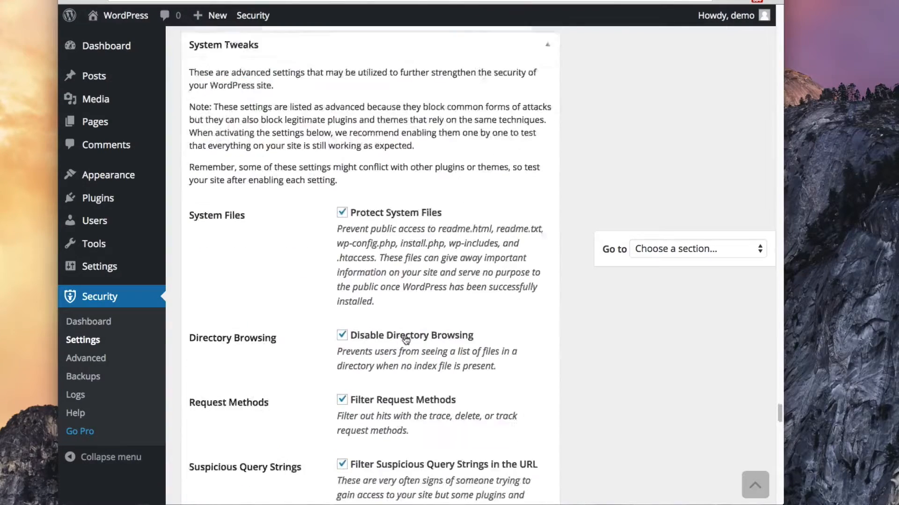
{"action": "scroll", "coordinate": [405, 341], "scroll_direction": "down", "scroll_amount": 10}
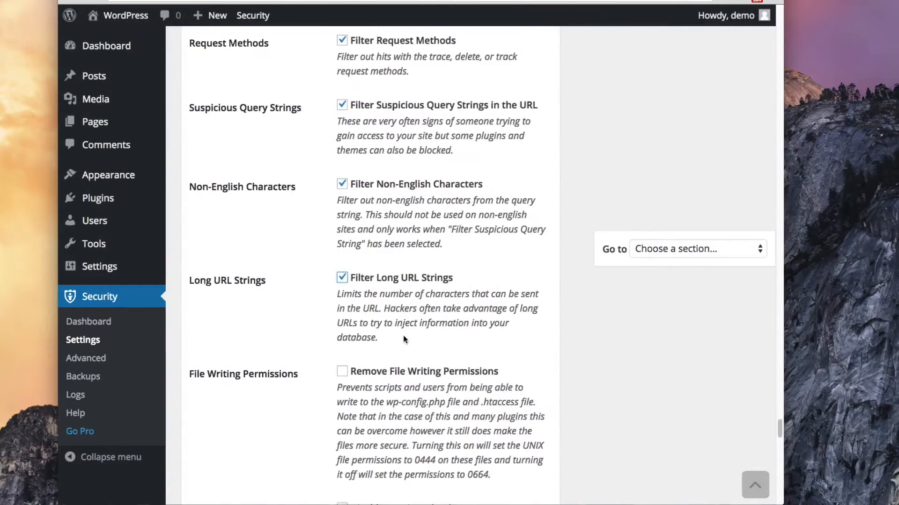
{"action": "scroll", "coordinate": [404, 338], "scroll_direction": "down", "scroll_amount": 4}
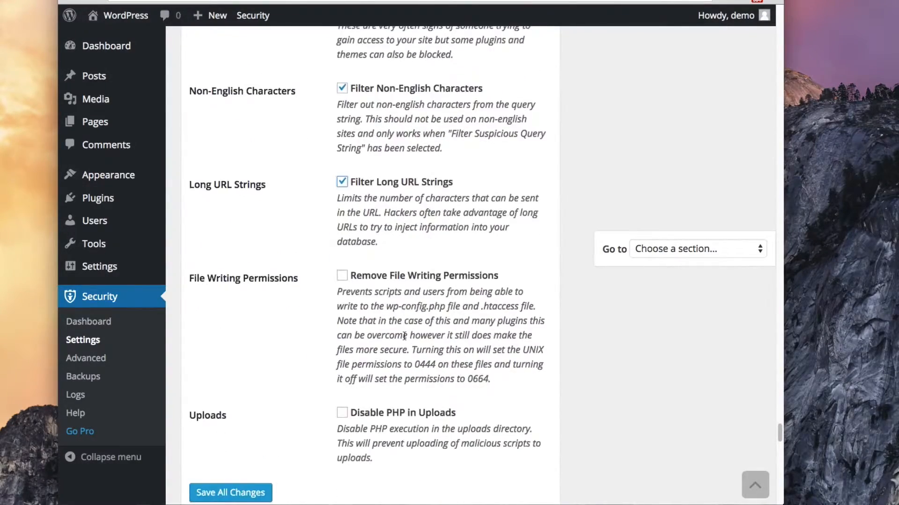
{"action": "left_click", "coordinate": [341, 275]}
{"action": "scroll", "coordinate": [590, 322], "scroll_direction": "down", "scroll_amount": 4}
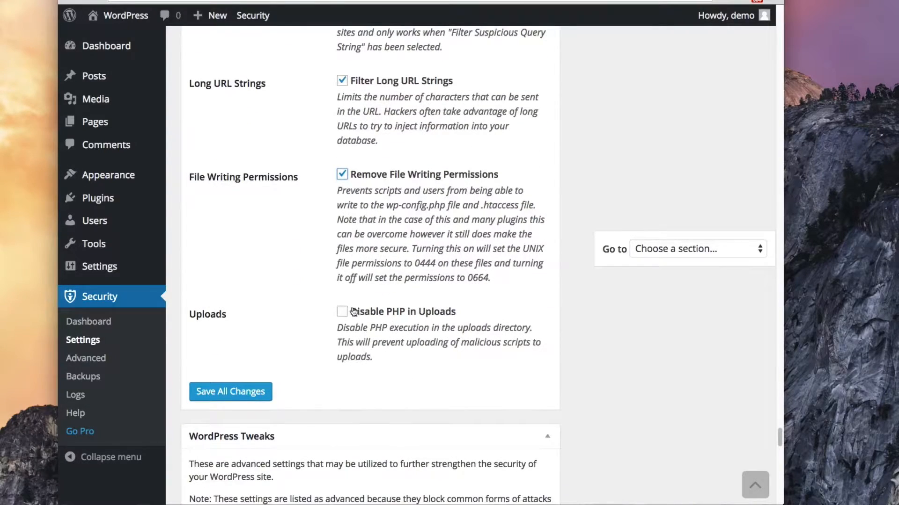
{"action": "left_click", "coordinate": [343, 312]}
{"action": "scroll", "coordinate": [629, 377], "scroll_direction": "down", "scroll_amount": 5}
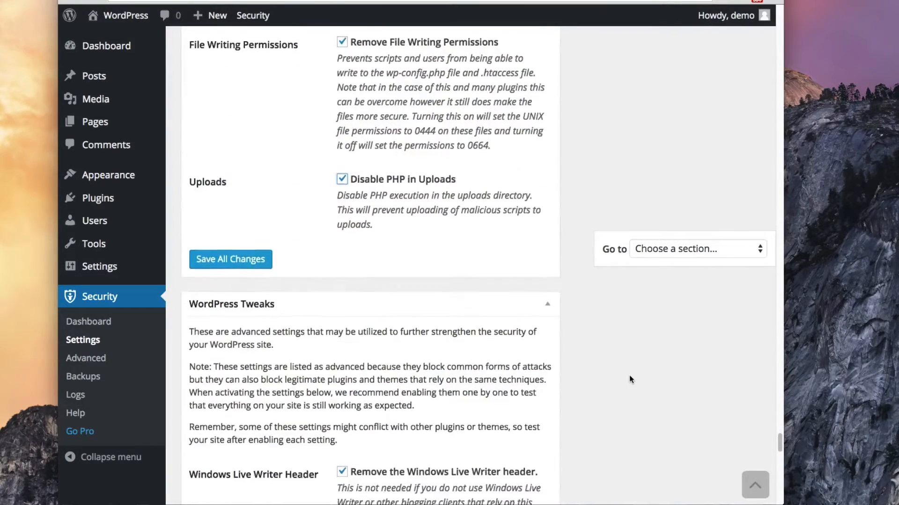
{"action": "scroll", "coordinate": [629, 380], "scroll_direction": "up", "scroll_amount": 10}
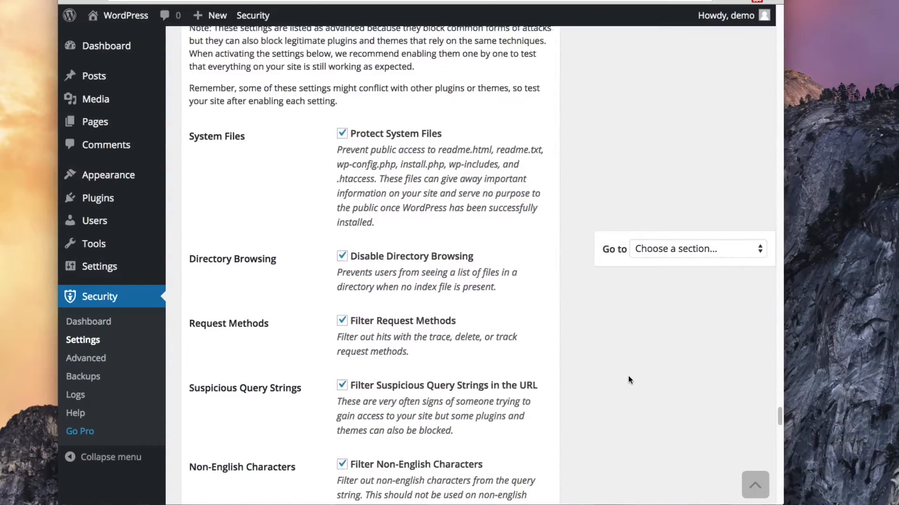
{"action": "scroll", "coordinate": [628, 379], "scroll_direction": "down", "scroll_amount": 15}
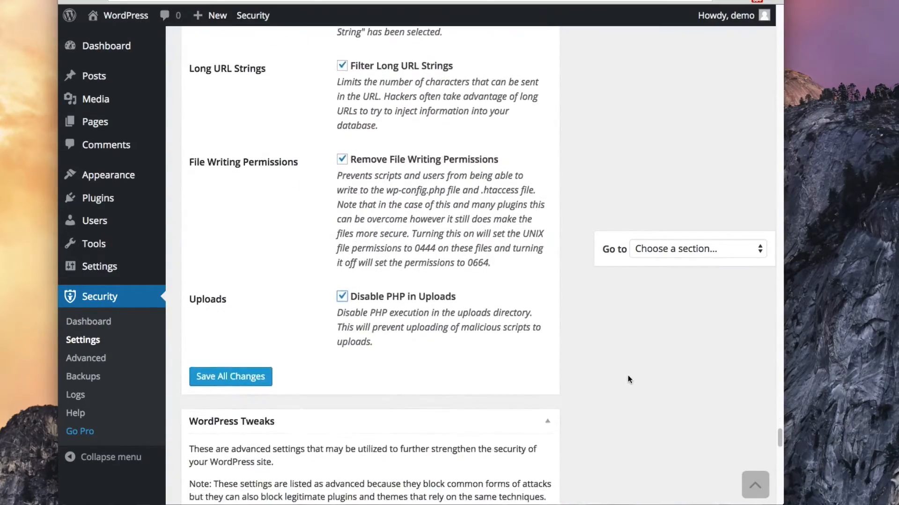
{"action": "scroll", "coordinate": [627, 376], "scroll_direction": "down", "scroll_amount": 5}
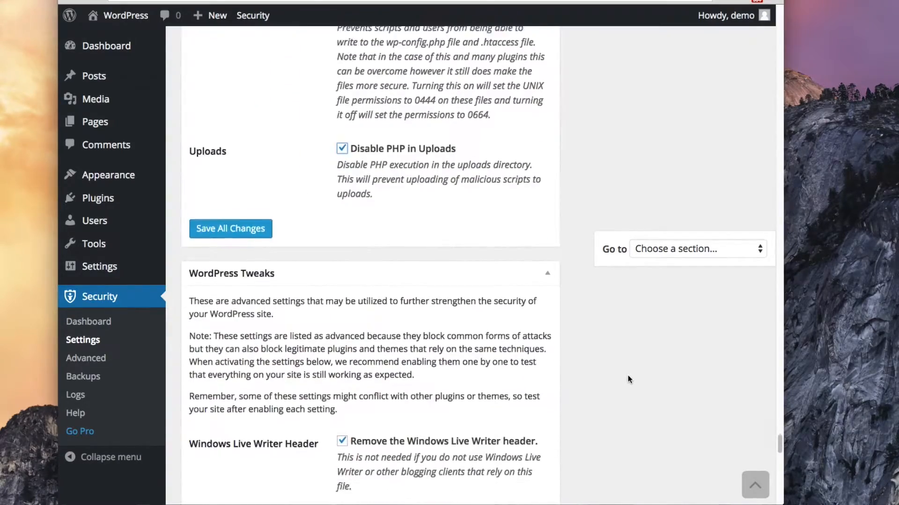
Remove the RSD header and turn on Reduce Comment Spam
{"action": "scroll", "coordinate": [628, 379], "scroll_direction": "down", "scroll_amount": 2}
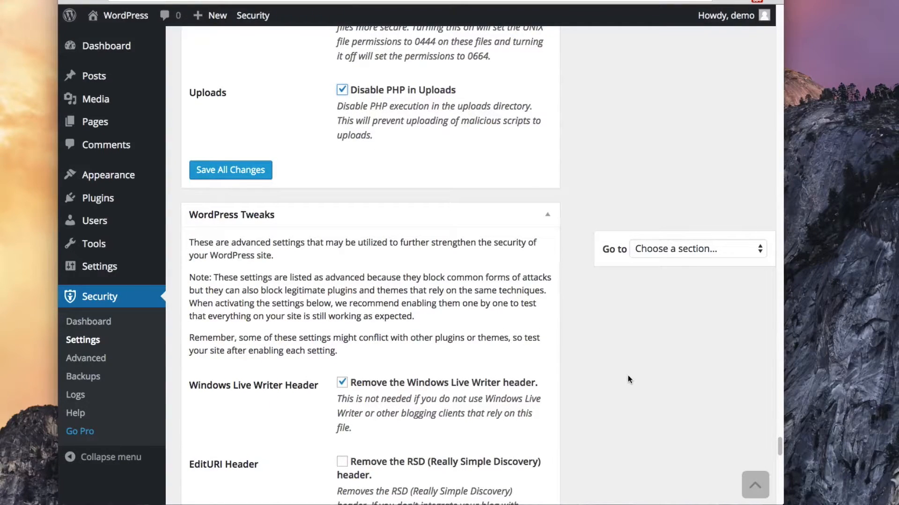
{"action": "scroll", "coordinate": [627, 379], "scroll_direction": "down", "scroll_amount": 3}
{"action": "scroll", "coordinate": [557, 377], "scroll_direction": "down", "scroll_amount": 2}
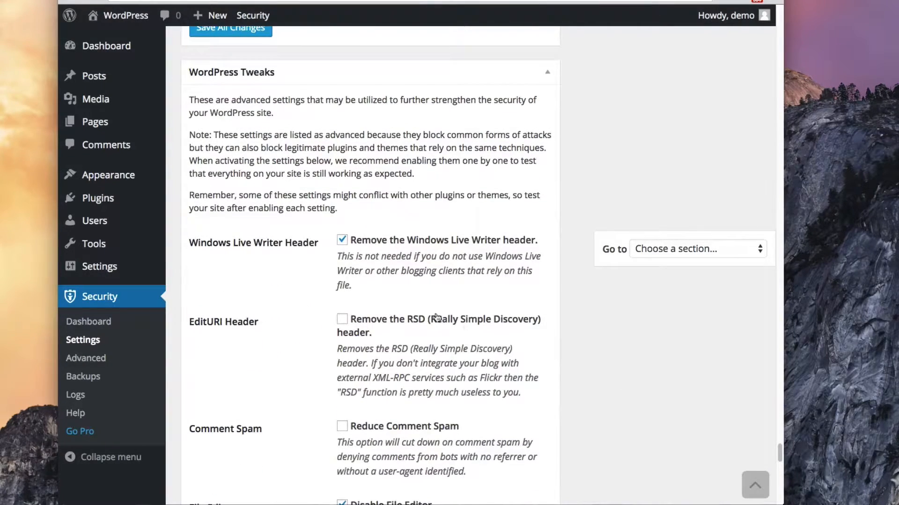
{"action": "left_click", "coordinate": [343, 319]}
{"action": "scroll", "coordinate": [572, 367], "scroll_direction": "down", "scroll_amount": 5}
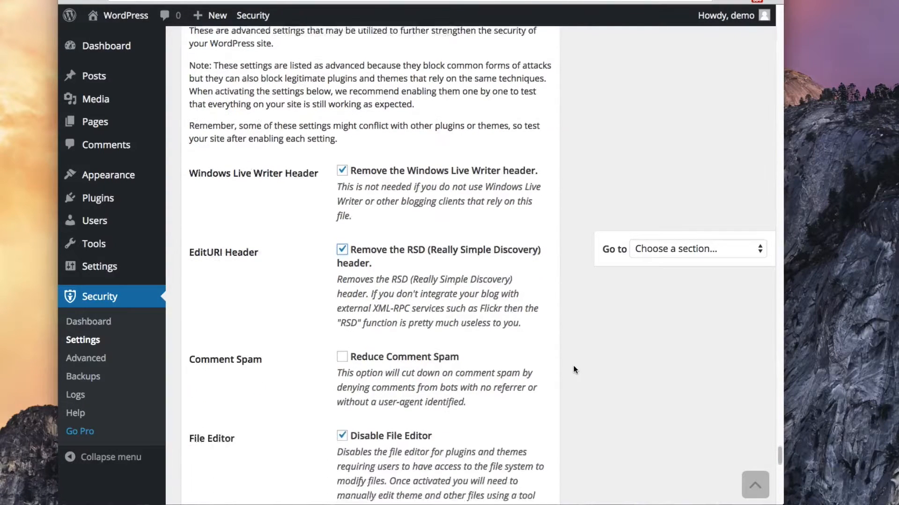
{"action": "left_click", "coordinate": [343, 320]}
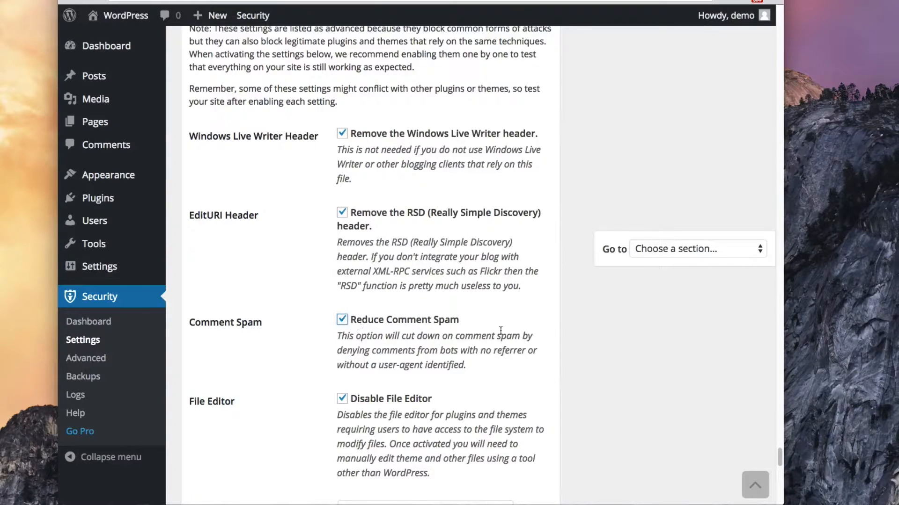
Set XML-RPC to Only Disable Trackbacks/Pingbacks
{"action": "scroll", "coordinate": [547, 355], "scroll_direction": "down", "scroll_amount": 5}
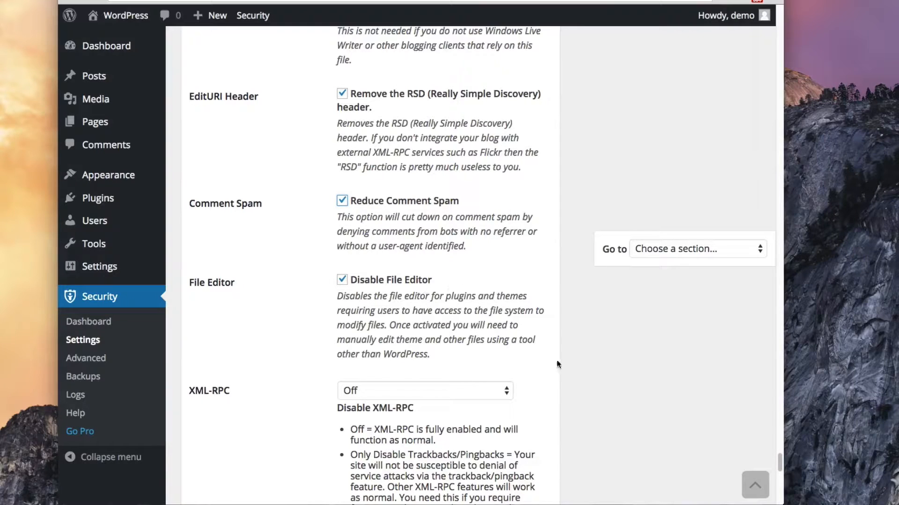
{"action": "scroll", "coordinate": [599, 379], "scroll_direction": "down", "scroll_amount": 1}
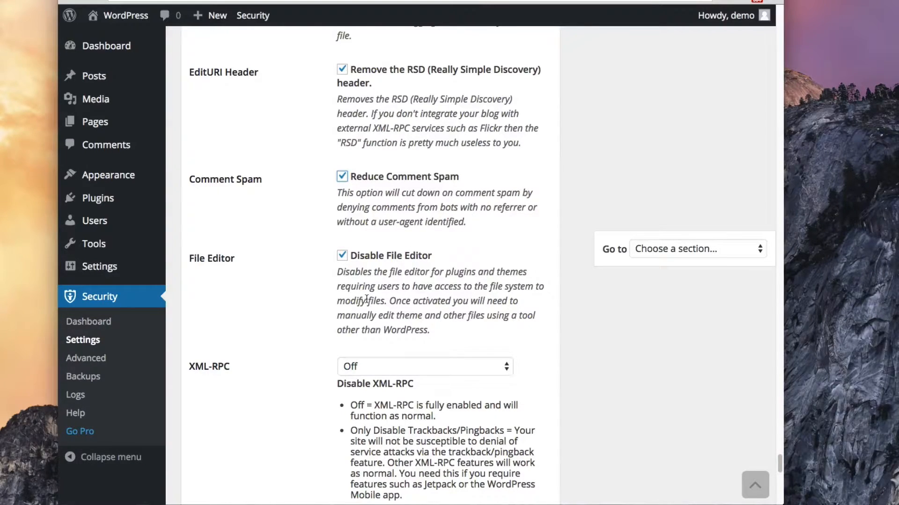
{"action": "scroll", "coordinate": [494, 312], "scroll_direction": "down", "scroll_amount": 5}
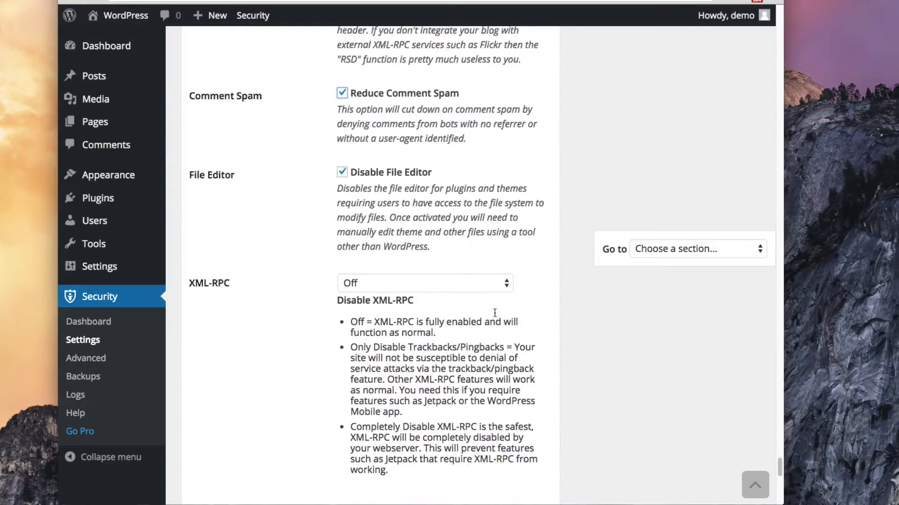
{"action": "left_click", "coordinate": [477, 221]}
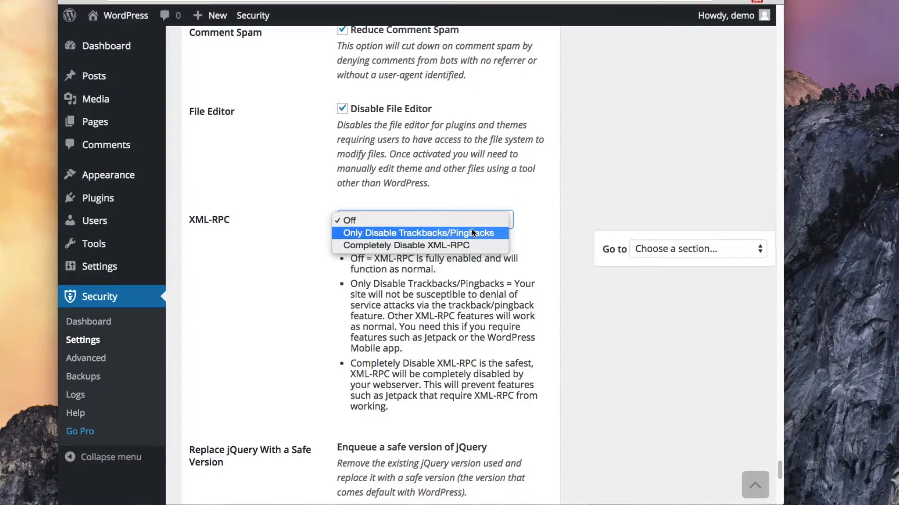
{"action": "left_click", "coordinate": [471, 232]}
{"action": "scroll", "coordinate": [580, 352], "scroll_direction": "down", "scroll_amount": 4}
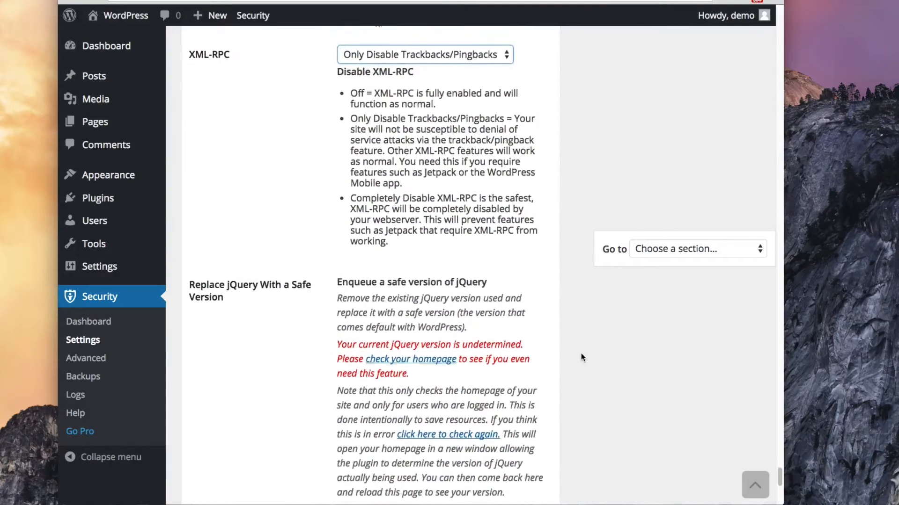
{"action": "scroll", "coordinate": [581, 354], "scroll_direction": "down", "scroll_amount": 2}
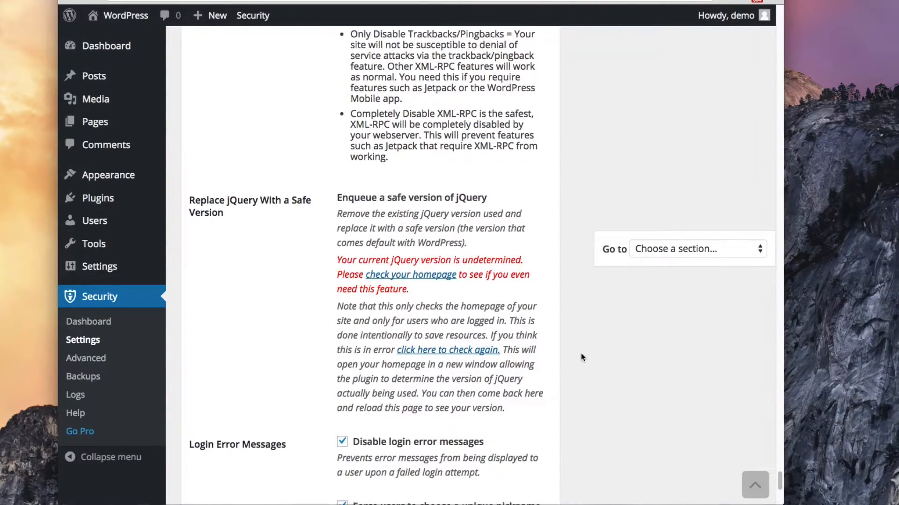
{"action": "scroll", "coordinate": [581, 354], "scroll_direction": "down", "scroll_amount": 5}
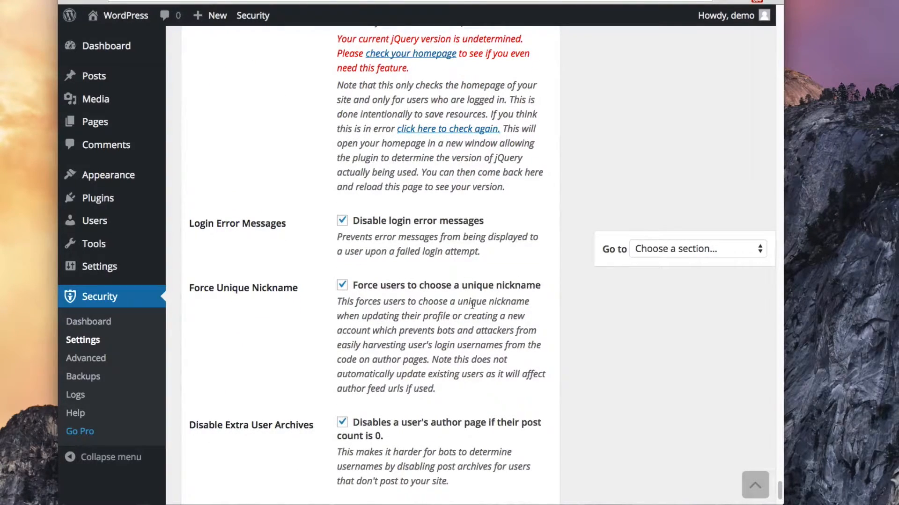
{"action": "scroll", "coordinate": [472, 305], "scroll_direction": "down", "scroll_amount": 2}
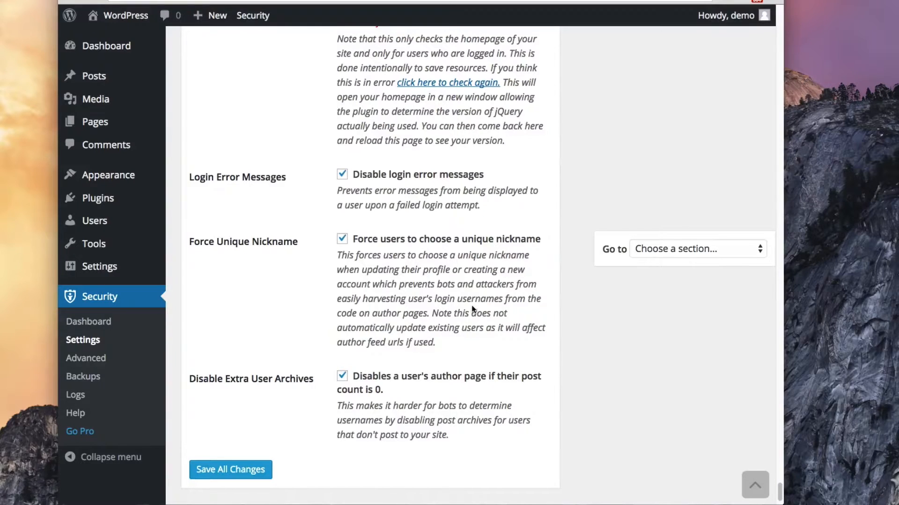
{"action": "scroll", "coordinate": [472, 308], "scroll_direction": "down", "scroll_amount": 2}
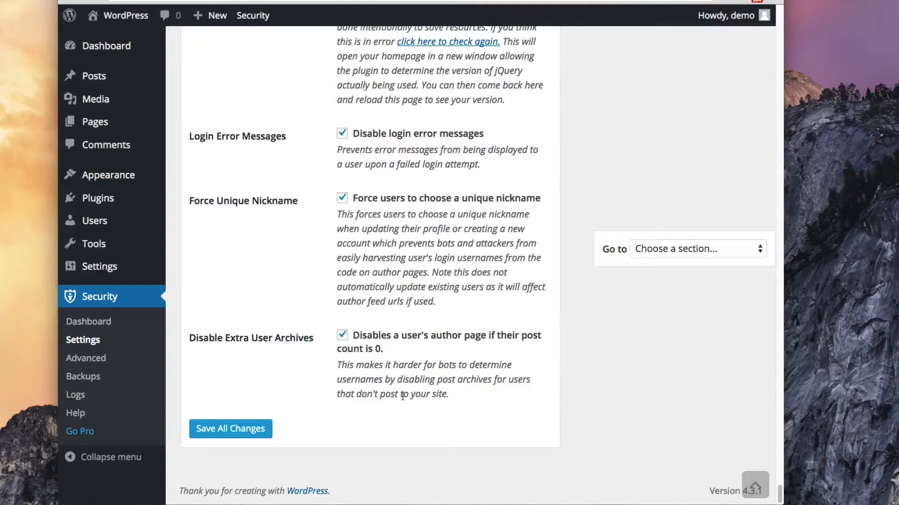
Untick Disable Extra User Archives, save all settings, and dismiss both notice banners
{"action": "left_click", "coordinate": [342, 338]}
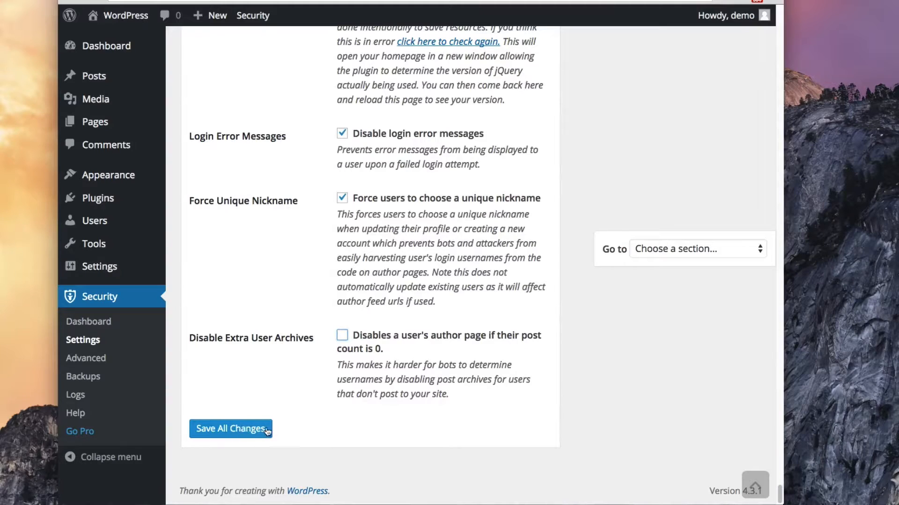
{"action": "left_click", "coordinate": [246, 429]}
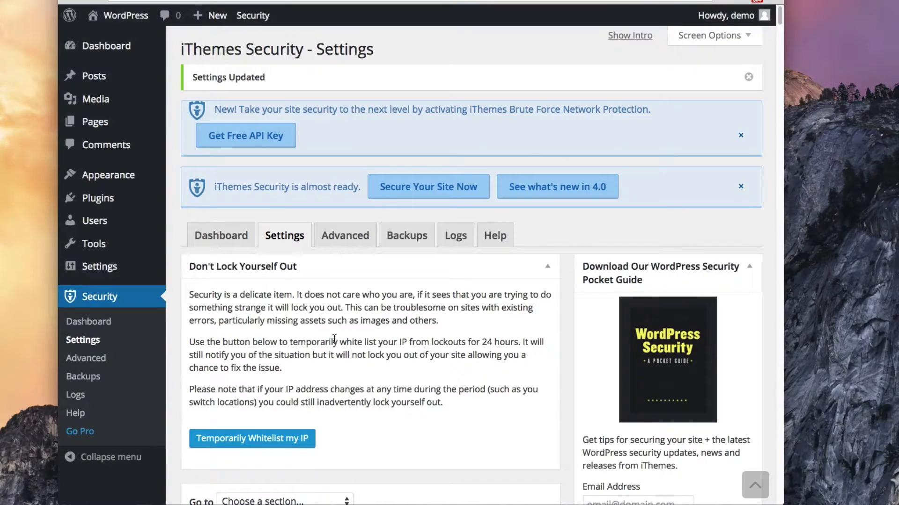
{"action": "left_click", "coordinate": [744, 140]}
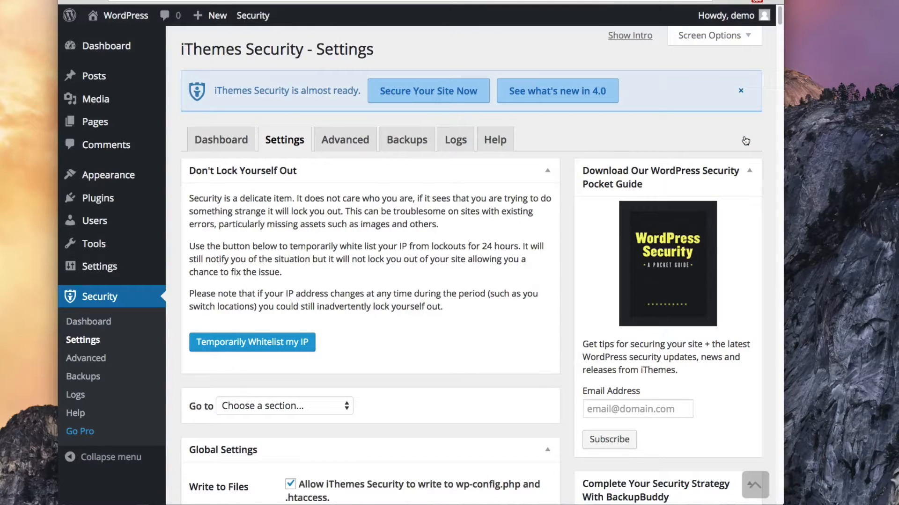
{"action": "left_click", "coordinate": [744, 94]}
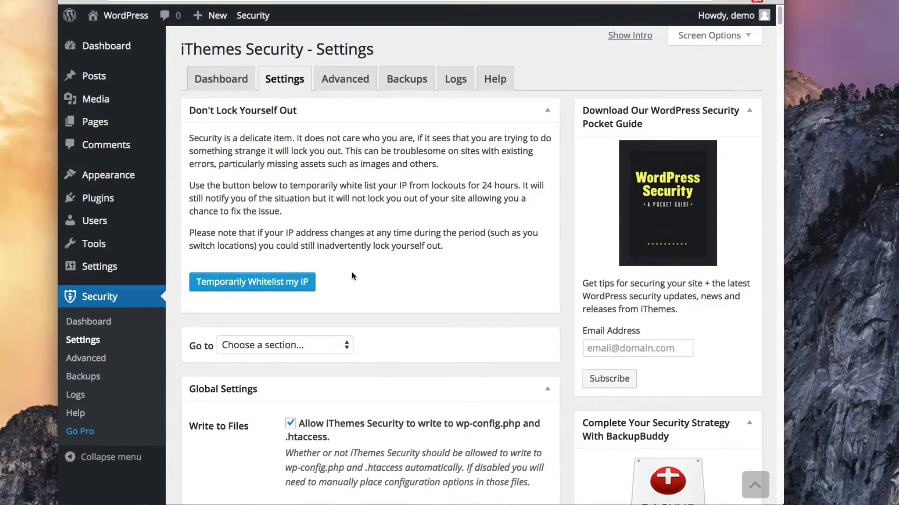
{"action": "left_click", "coordinate": [331, 80]}
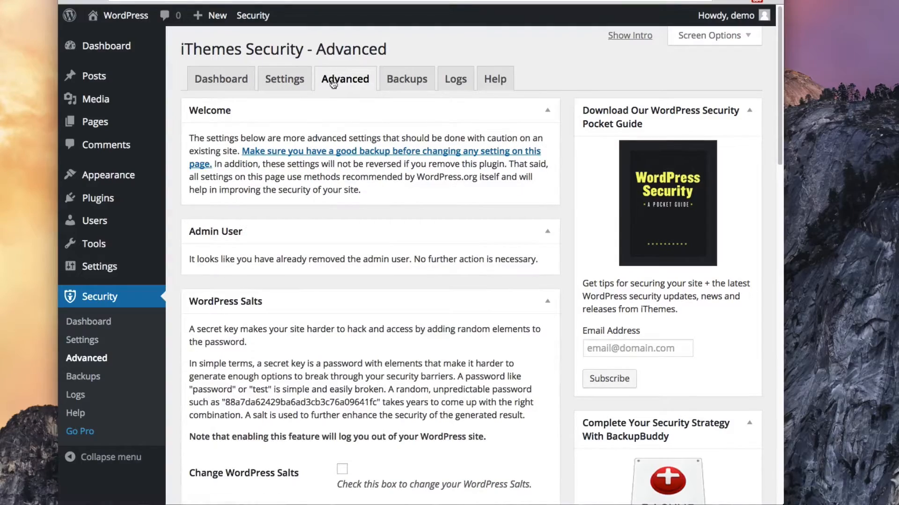
Scroll the Advanced page down to Change Database Prefix, showing the current prefix wp
{"action": "scroll", "coordinate": [347, 274], "scroll_direction": "down", "scroll_amount": 5}
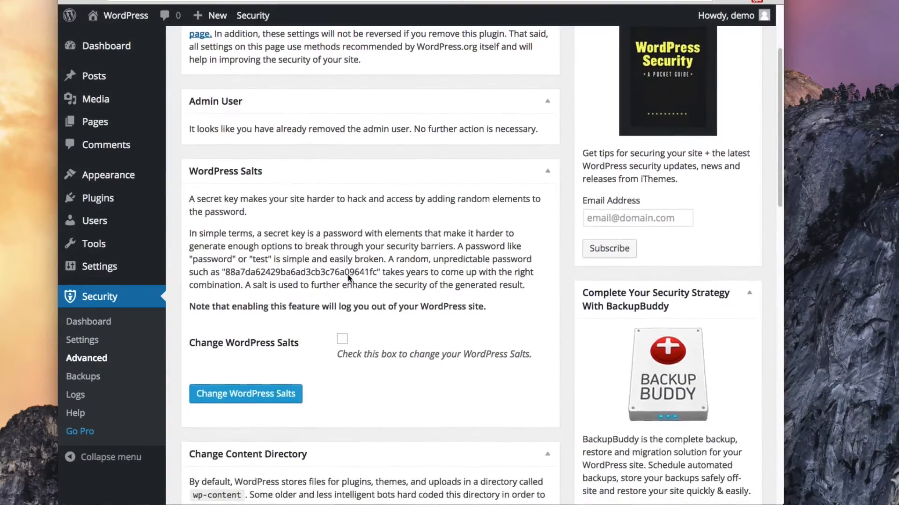
{"action": "scroll", "coordinate": [348, 279], "scroll_direction": "down", "scroll_amount": 1}
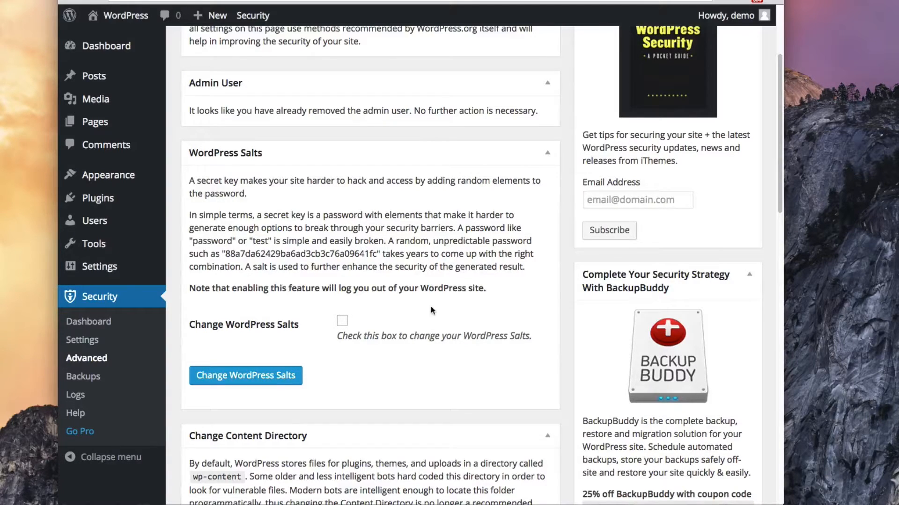
{"action": "scroll", "coordinate": [378, 335], "scroll_direction": "down", "scroll_amount": 6}
{"action": "scroll", "coordinate": [379, 336], "scroll_direction": "down", "scroll_amount": 3}
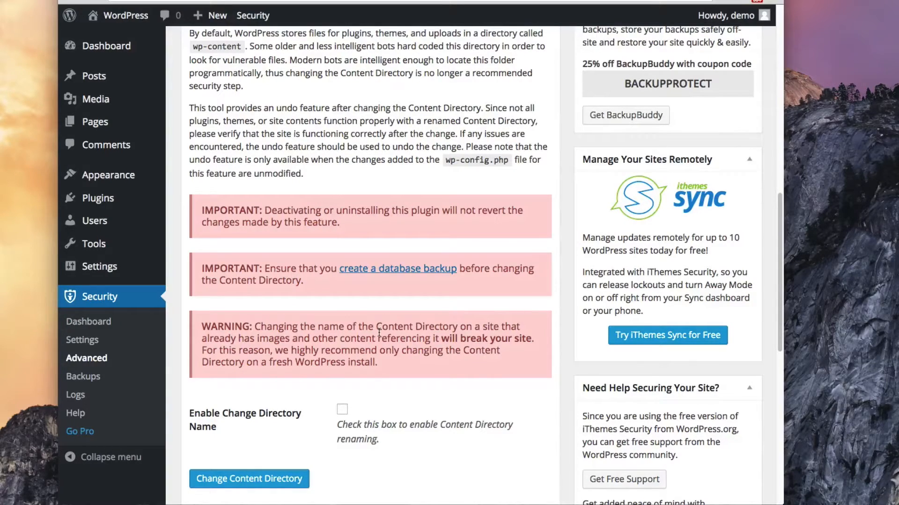
{"action": "scroll", "coordinate": [379, 333], "scroll_direction": "down", "scroll_amount": 5}
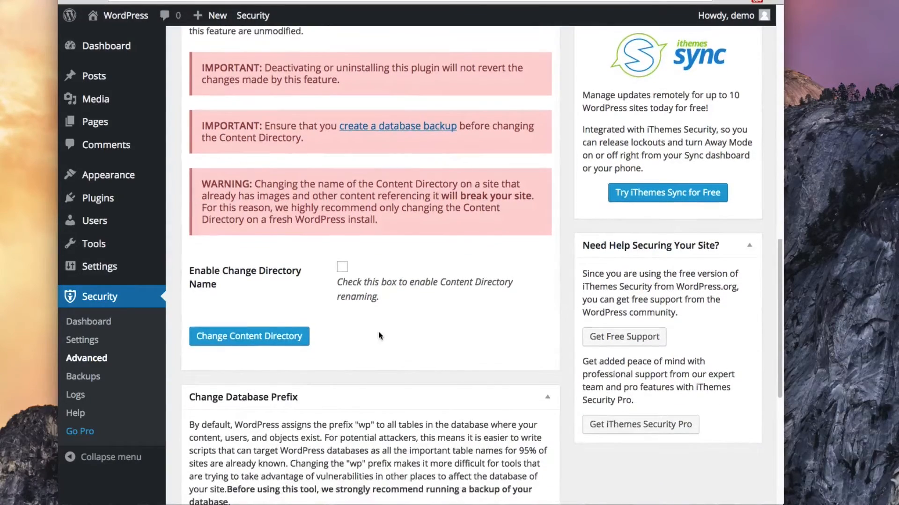
{"action": "scroll", "coordinate": [379, 334], "scroll_direction": "down", "scroll_amount": 5}
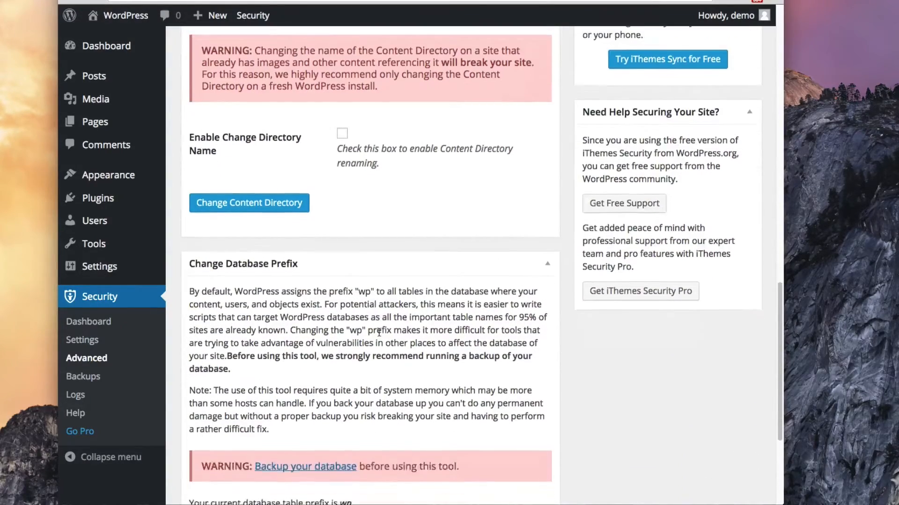
{"action": "scroll", "coordinate": [379, 333], "scroll_direction": "down", "scroll_amount": 1}
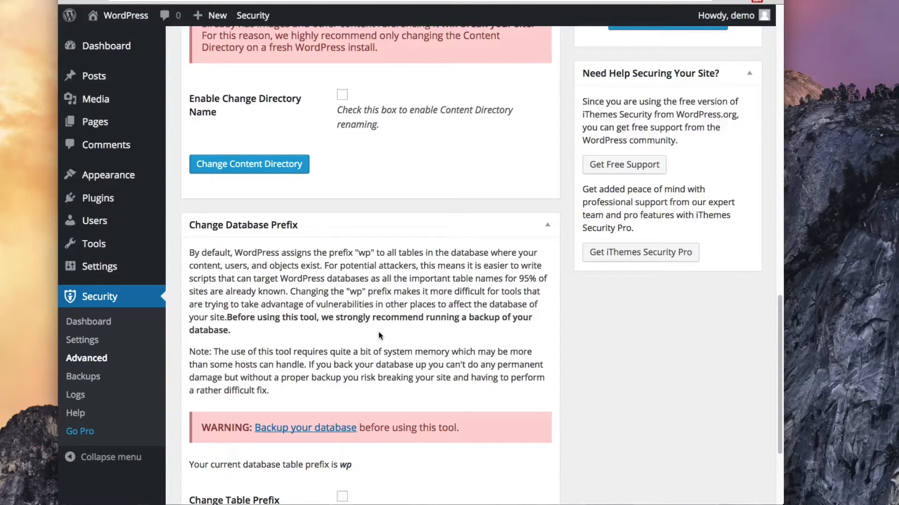
{"action": "scroll", "coordinate": [379, 335], "scroll_direction": "down", "scroll_amount": 5}
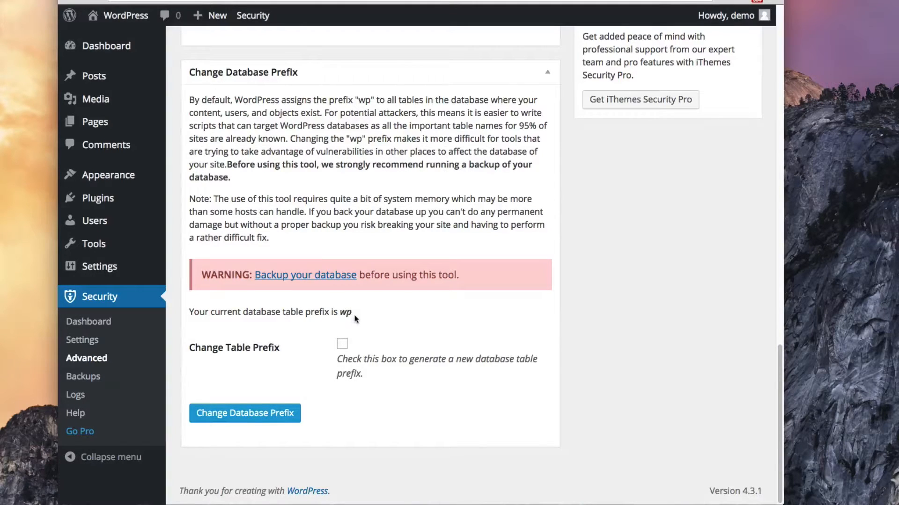
Change the database table prefix from wp to the random prefix qyrgimgqcf_
{"action": "left_click", "coordinate": [342, 344]}
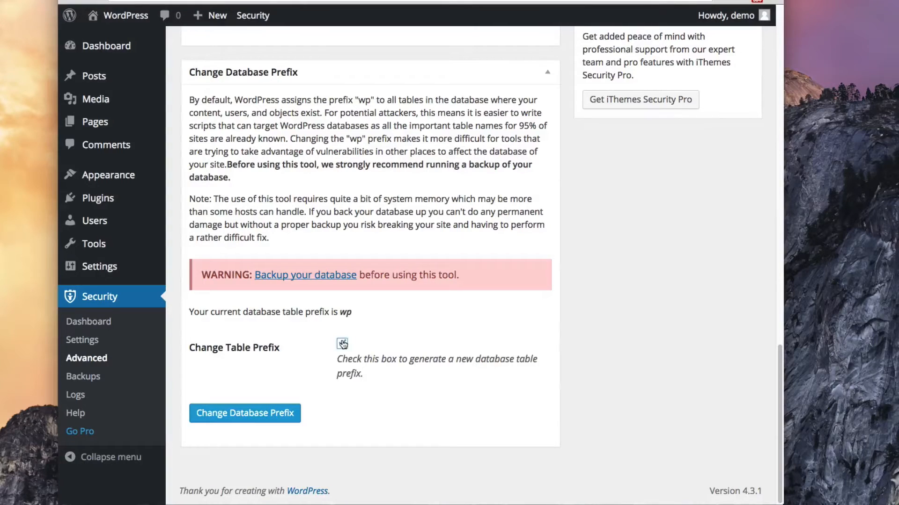
{"action": "left_click", "coordinate": [239, 414]}
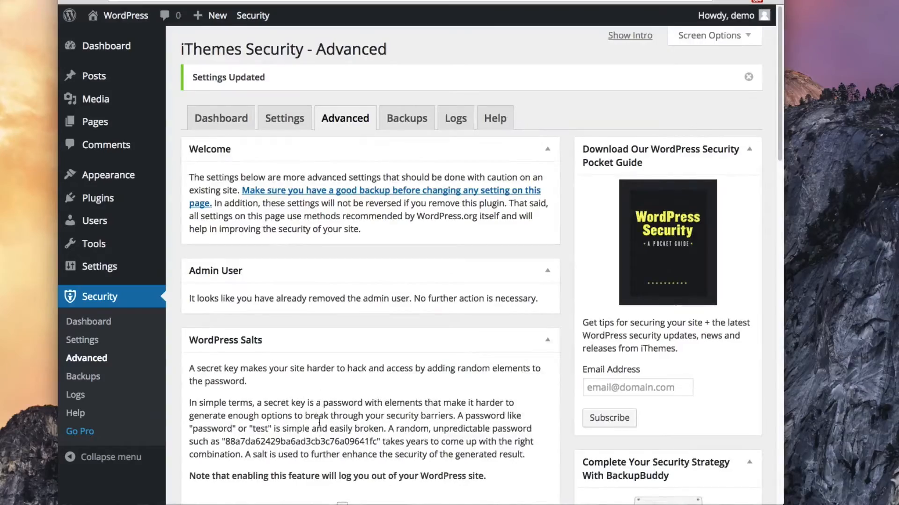
{"action": "scroll", "coordinate": [319, 422], "scroll_direction": "down", "scroll_amount": 20}
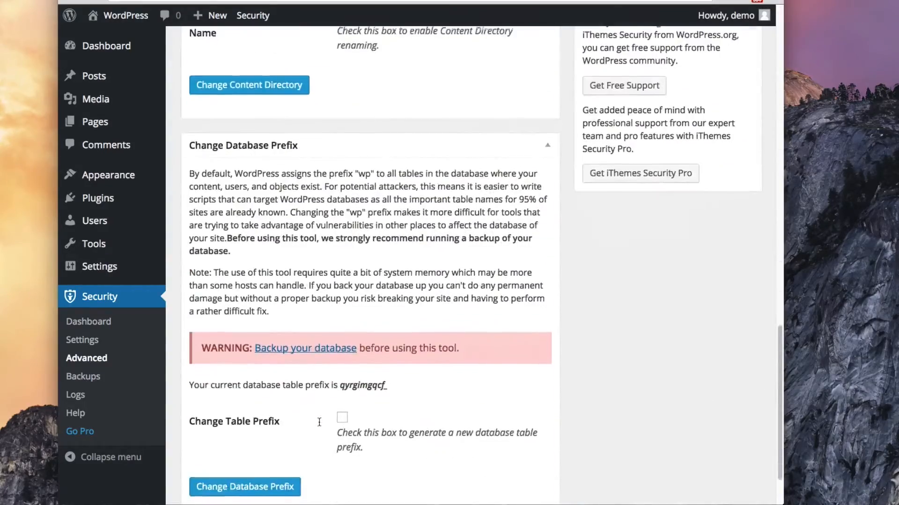
{"action": "scroll", "coordinate": [320, 422], "scroll_direction": "down", "scroll_amount": 2}
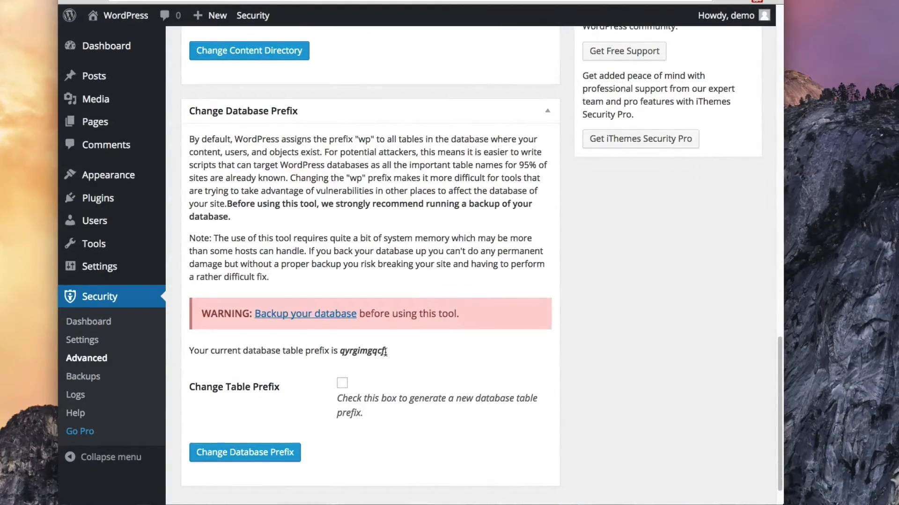
{"action": "scroll", "coordinate": [401, 366], "scroll_direction": "up", "scroll_amount": 1}
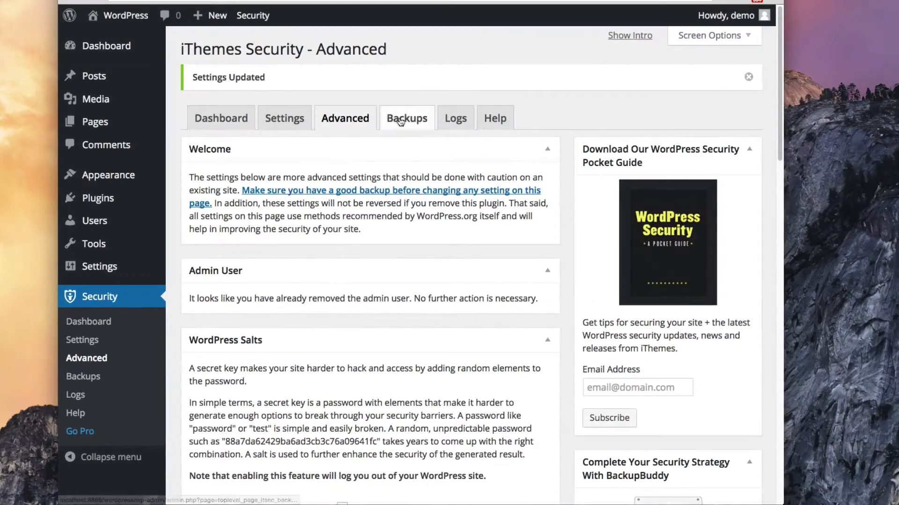
{"action": "left_click", "coordinate": [400, 121]}
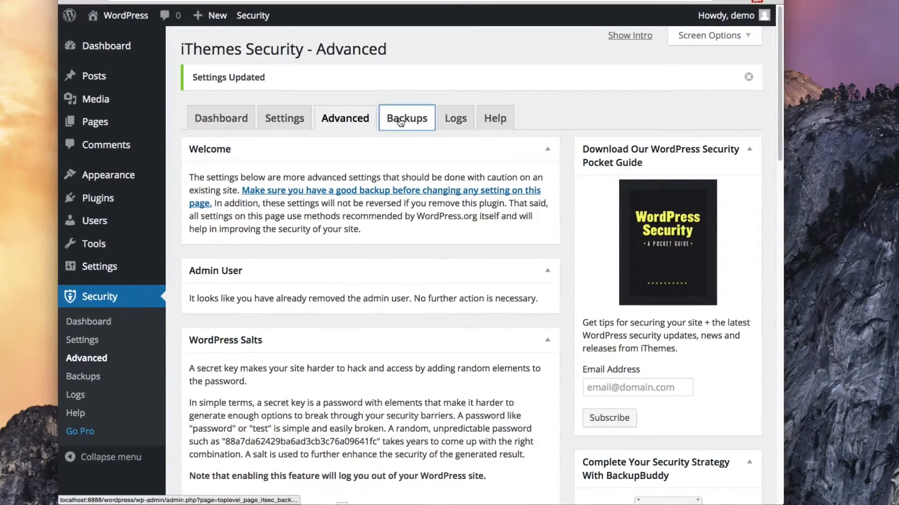
Review the Backups page, then check the Logs page's empty security log (0 entries)
{"action": "scroll", "coordinate": [342, 297], "scroll_direction": "down", "scroll_amount": 3}
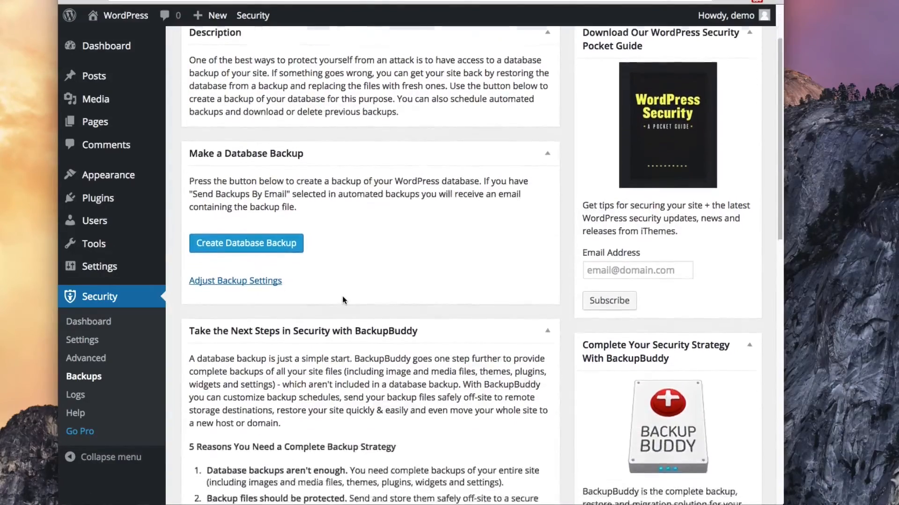
{"action": "scroll", "coordinate": [343, 300], "scroll_direction": "down", "scroll_amount": 5}
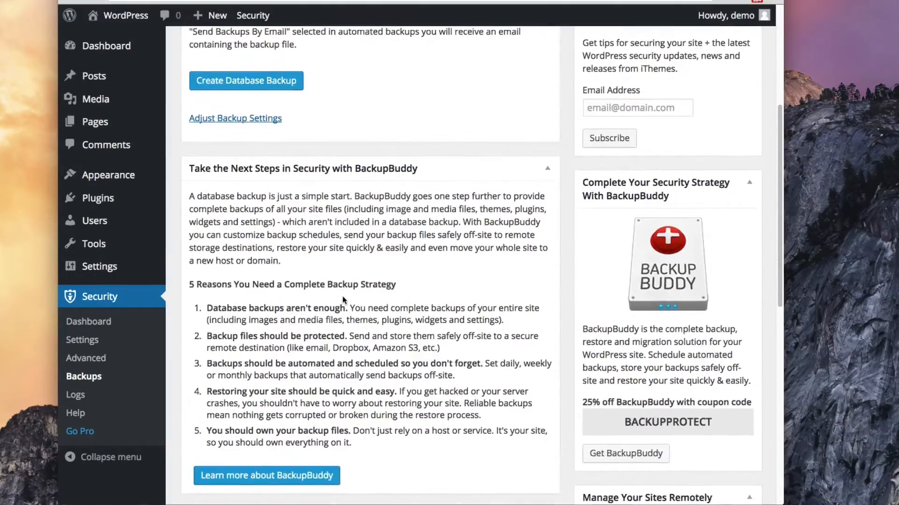
{"action": "scroll", "coordinate": [343, 300], "scroll_direction": "down", "scroll_amount": 3}
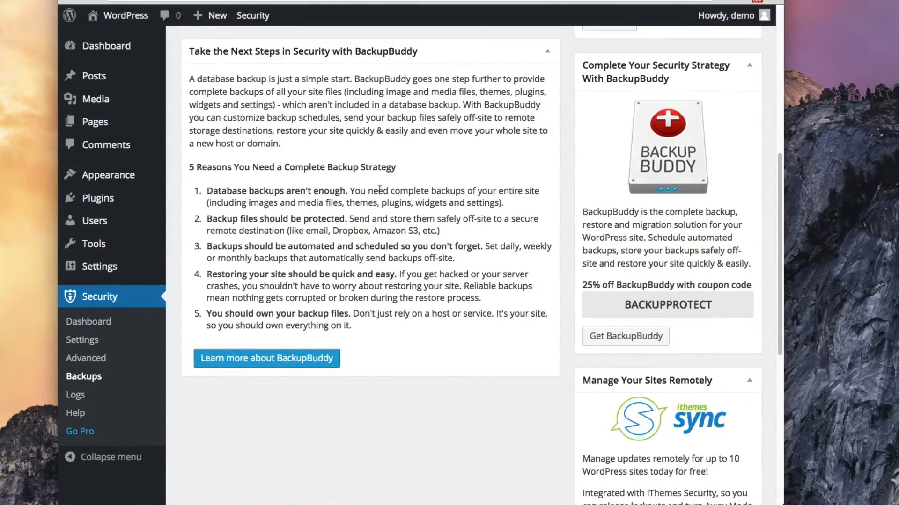
{"action": "scroll", "coordinate": [380, 188], "scroll_direction": "up", "scroll_amount": 10}
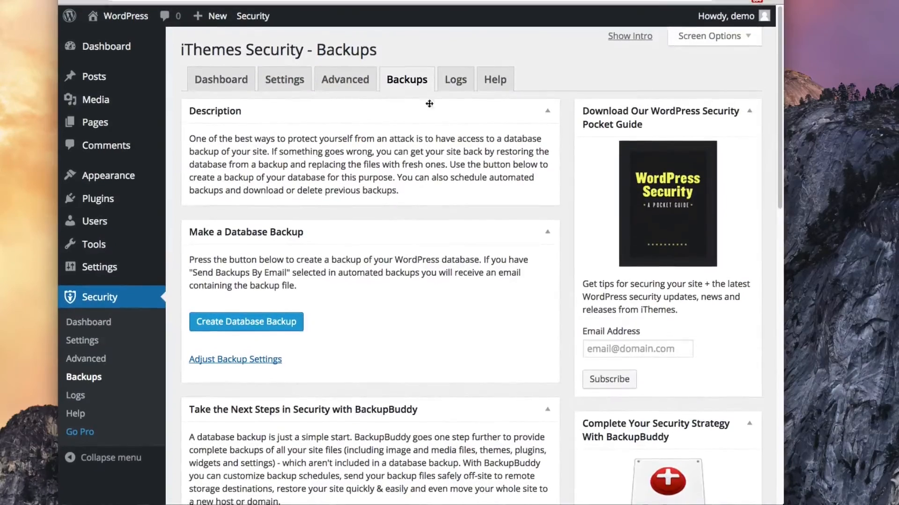
{"action": "left_click", "coordinate": [455, 79]}
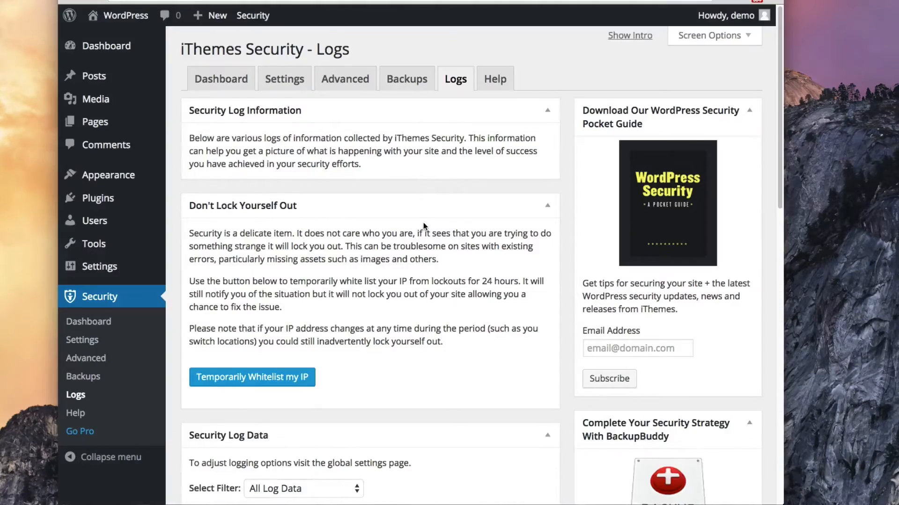
{"action": "scroll", "coordinate": [424, 223], "scroll_direction": "down", "scroll_amount": 6}
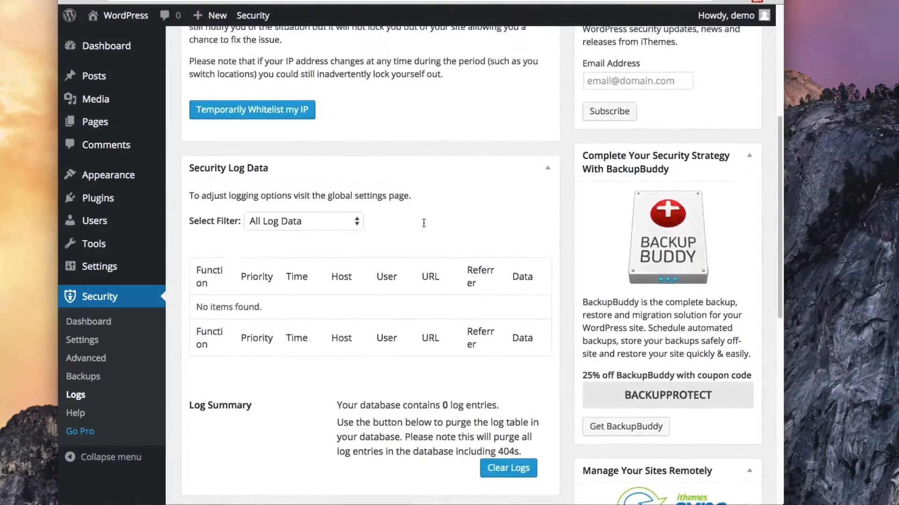
{"action": "scroll", "coordinate": [423, 223], "scroll_direction": "down", "scroll_amount": 3}
{"action": "scroll", "coordinate": [423, 222], "scroll_direction": "up", "scroll_amount": 9}
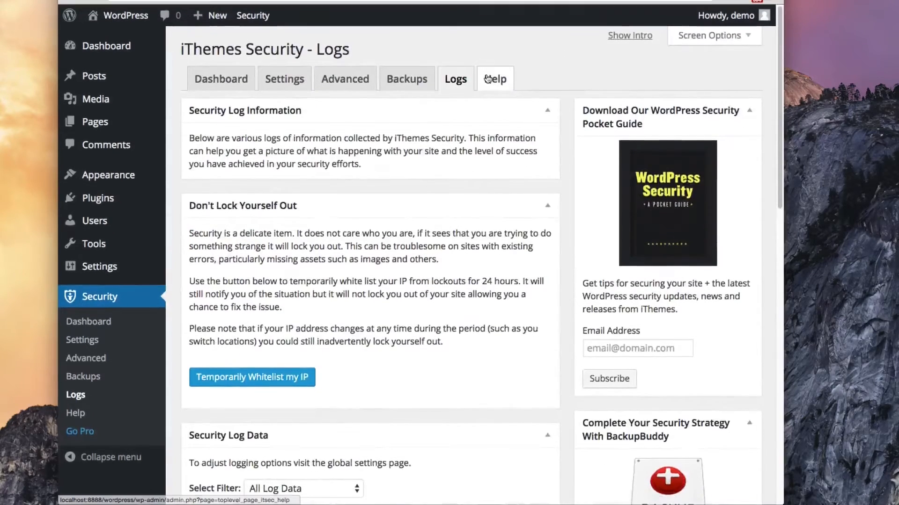
Look through the Help page's support options, then go back to the Security Dashboard
{"action": "left_click", "coordinate": [487, 78]}
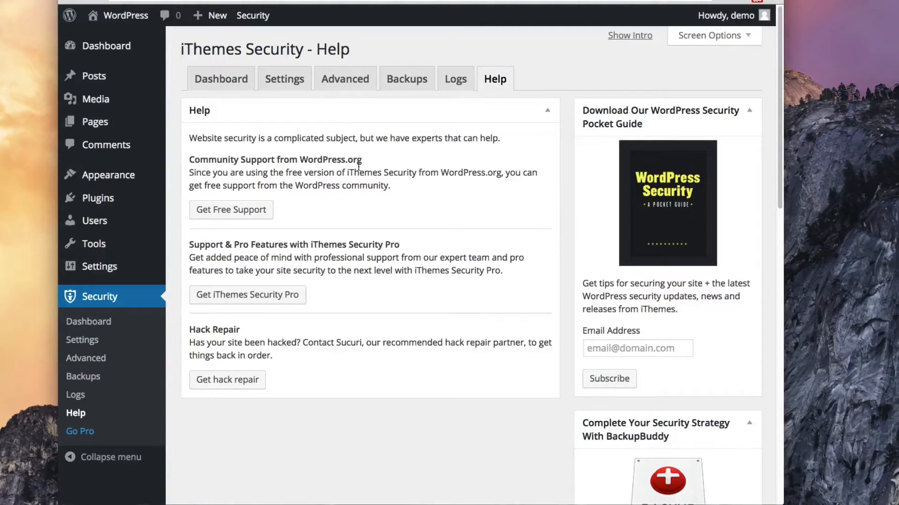
{"action": "scroll", "coordinate": [338, 281], "scroll_direction": "down", "scroll_amount": 4}
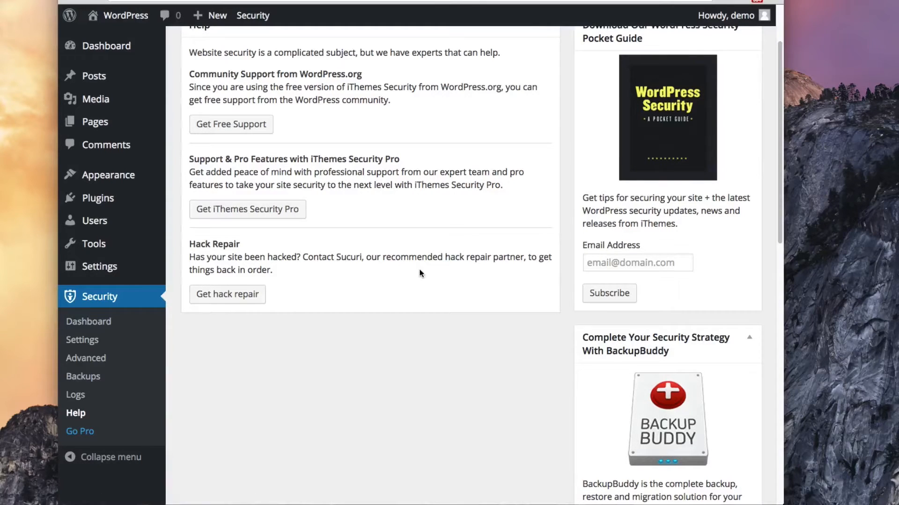
{"action": "scroll", "coordinate": [419, 270], "scroll_direction": "up", "scroll_amount": 3}
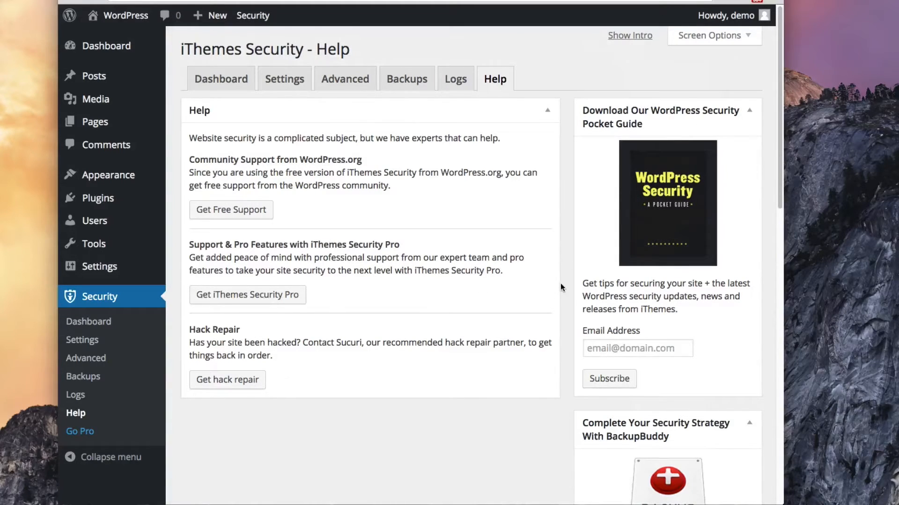
{"action": "scroll", "coordinate": [562, 287], "scroll_direction": "down", "scroll_amount": 2}
{"action": "scroll", "coordinate": [562, 286], "scroll_direction": "down", "scroll_amount": 4}
{"action": "scroll", "coordinate": [578, 347], "scroll_direction": "down", "scroll_amount": 6}
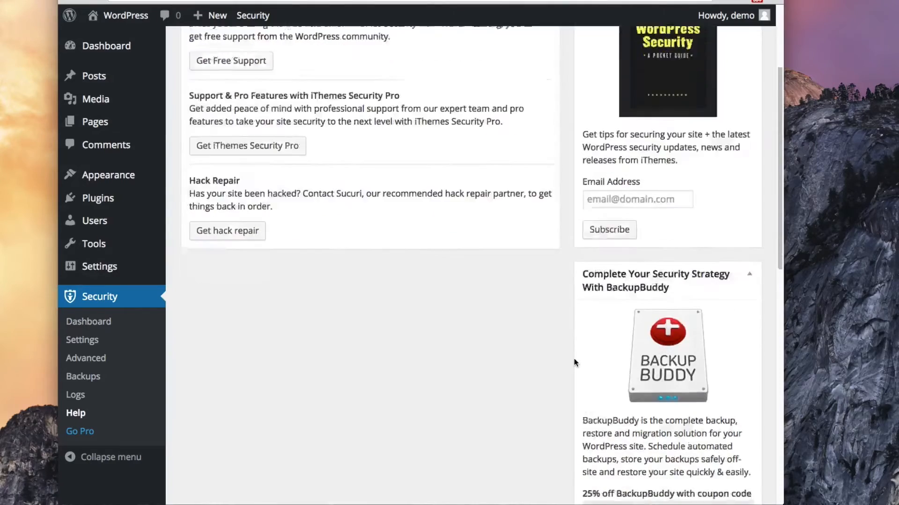
{"action": "scroll", "coordinate": [573, 358], "scroll_direction": "up", "scroll_amount": 8}
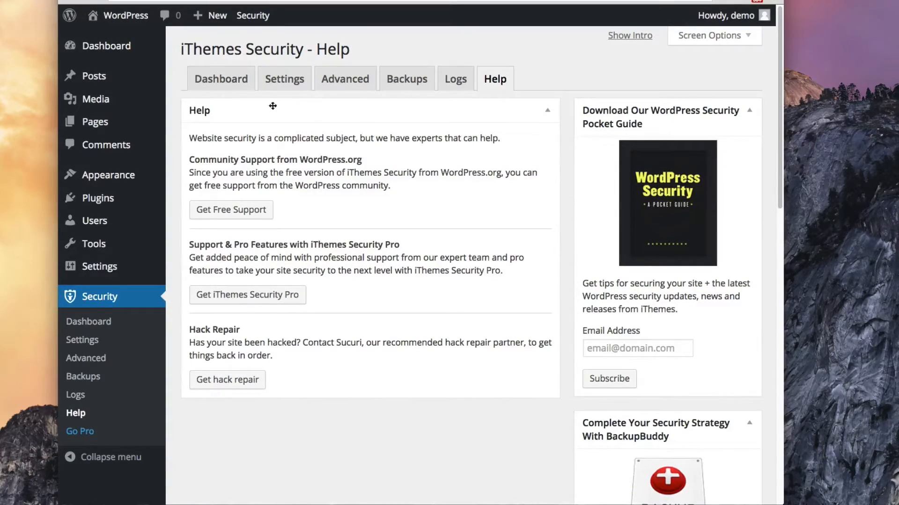
{"action": "left_click", "coordinate": [228, 82]}
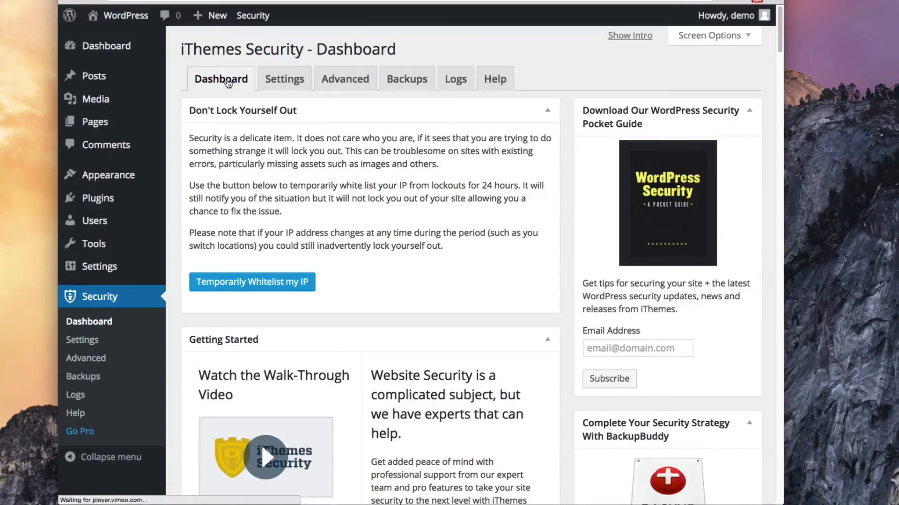